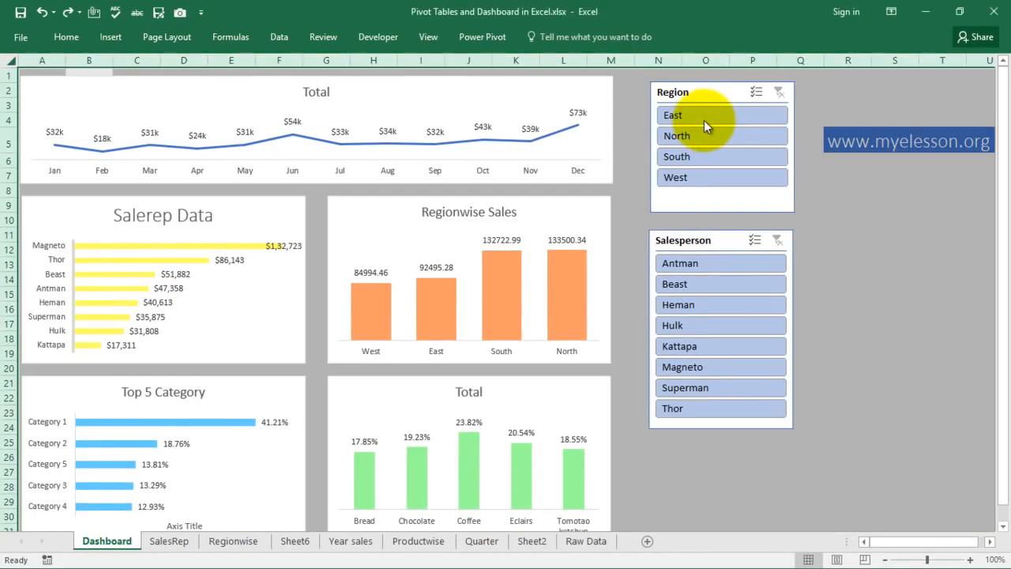
Filter the dashboard by region to East, North, then West, and clear the region filter.
click(704, 120)
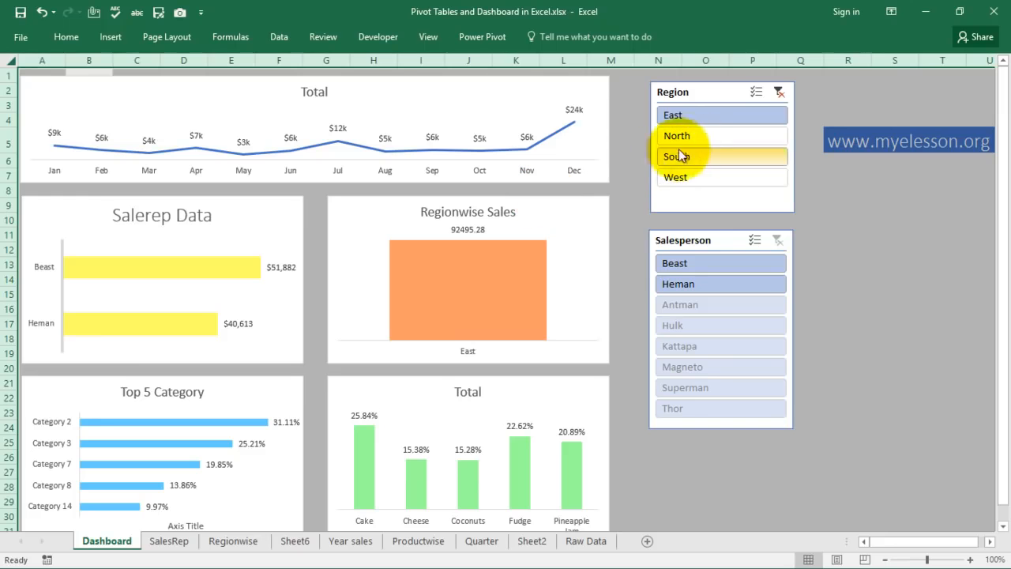
click(704, 138)
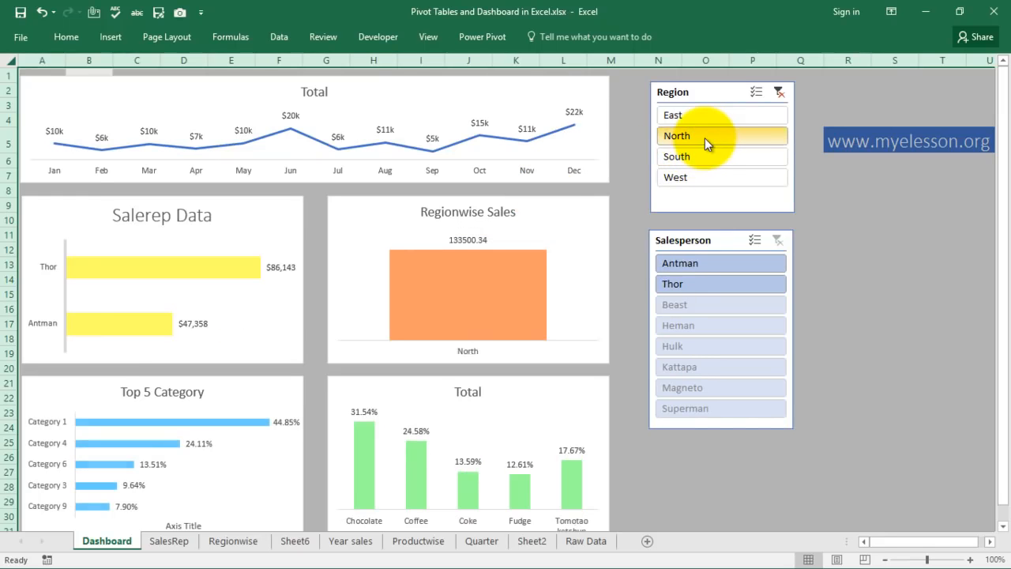
click(694, 179)
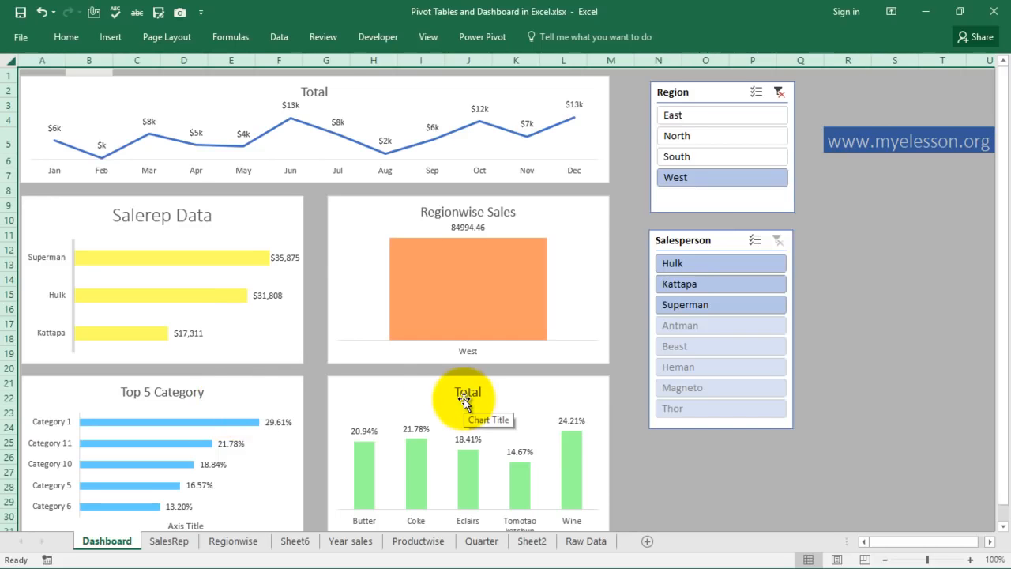
click(780, 93)
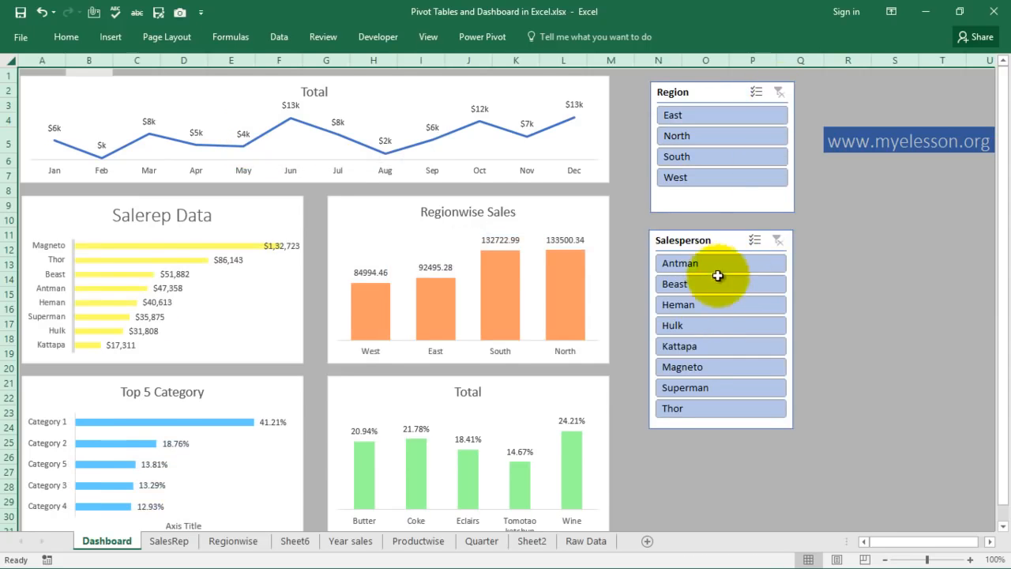
Filter the dashboard to salesperson Heman, Hulk, then Magneto, and clear the salesperson filter.
click(710, 304)
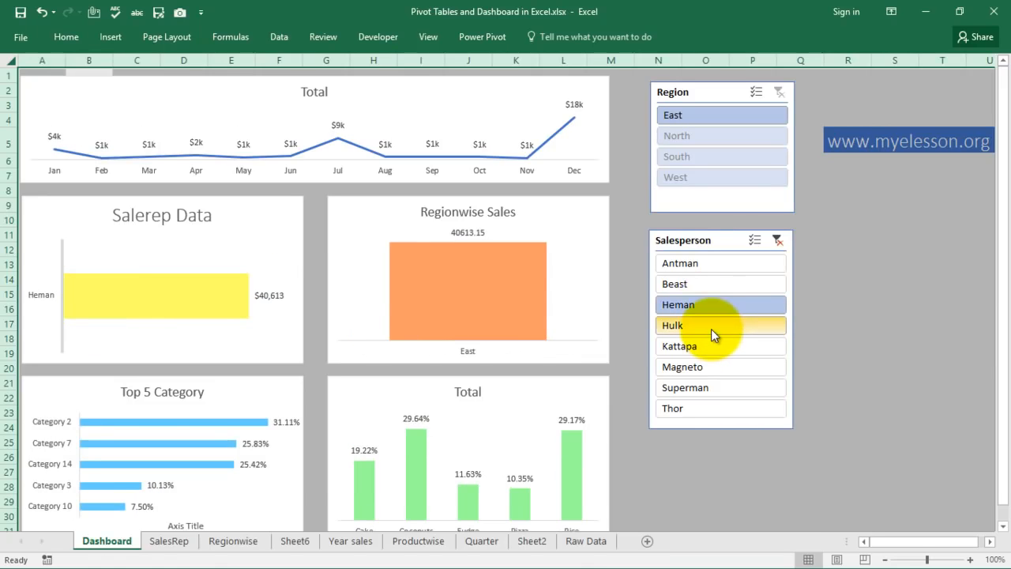
click(711, 328)
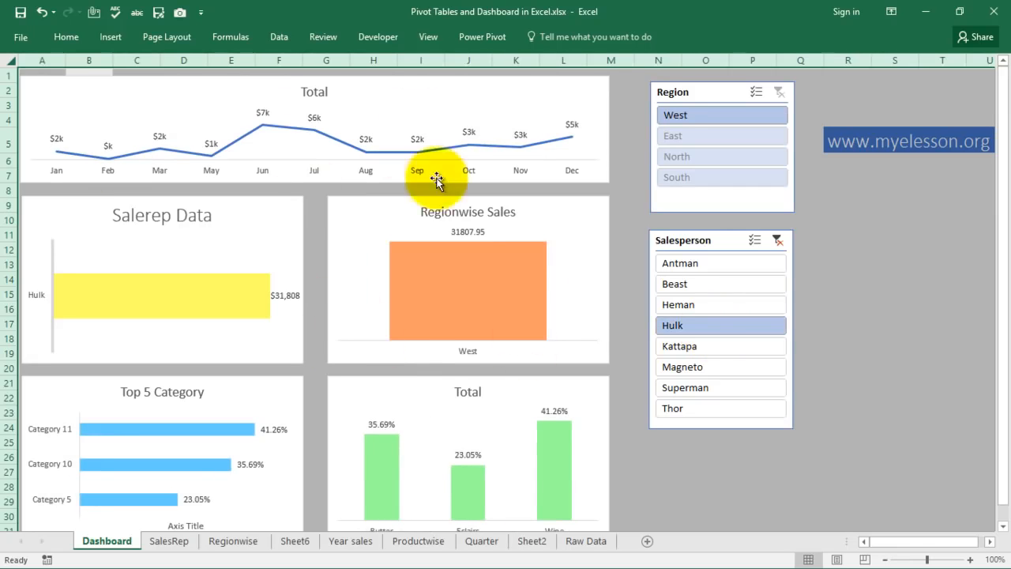
click(693, 366)
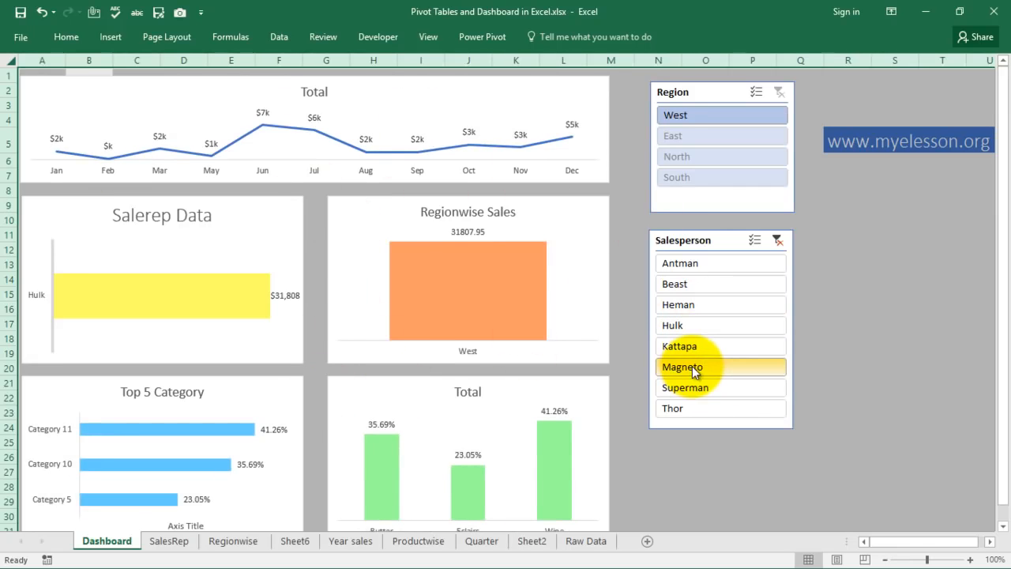
click(778, 241)
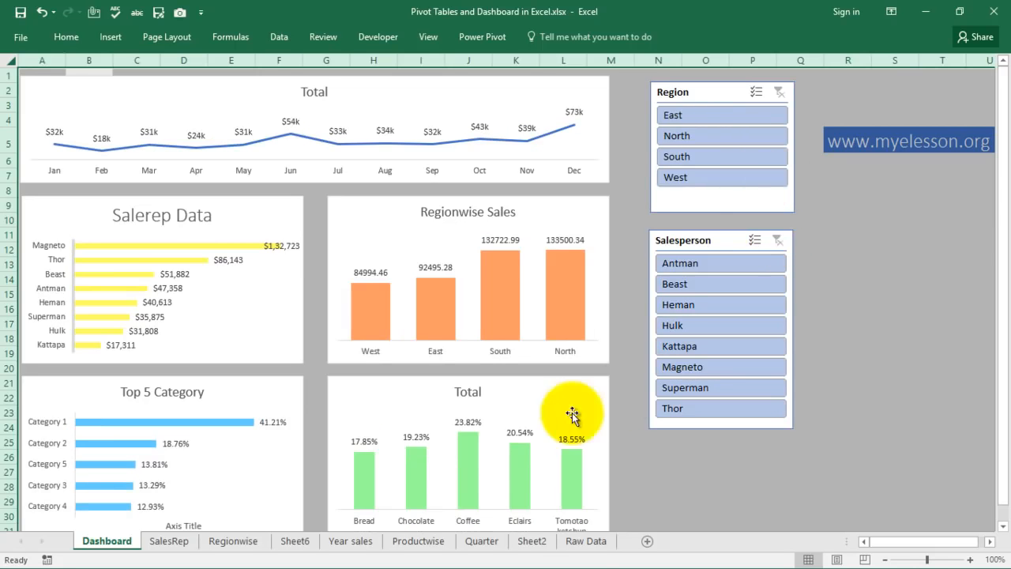
On the Raw Data sheet, move up the Salesperson column to the top of the table.
click(577, 539)
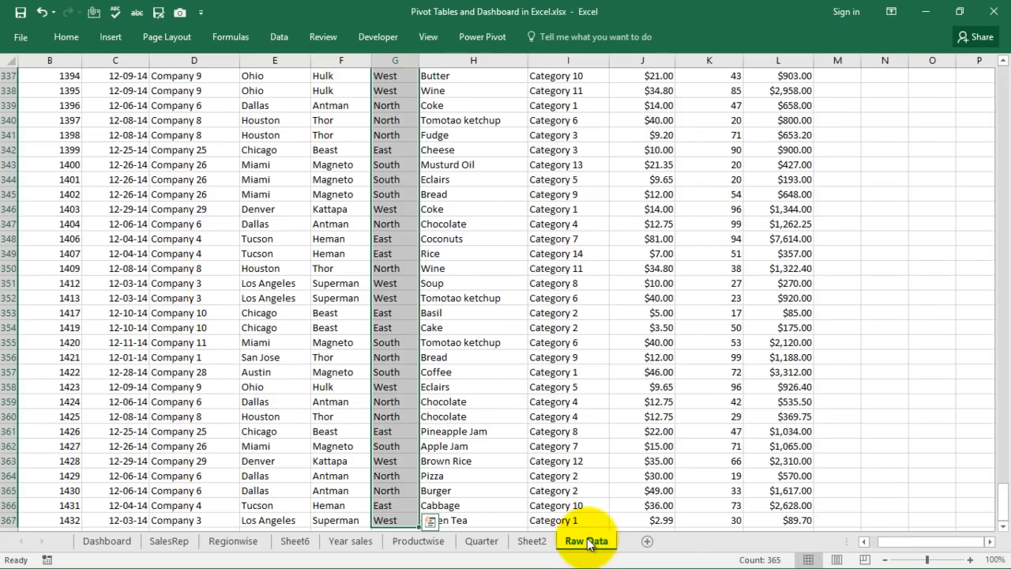
click(328, 298)
key(Up)
key(Up)
key(Up)
key(Up)
key(Up)
key(Up)
key(Up)
key(Up)
key(Up)
key(Up)
key(Up)
key(Up)
key(Up)
key(Up)
key(Up)
key(Up)
key(Up)
key(Up)
key(Up)
key(Up)
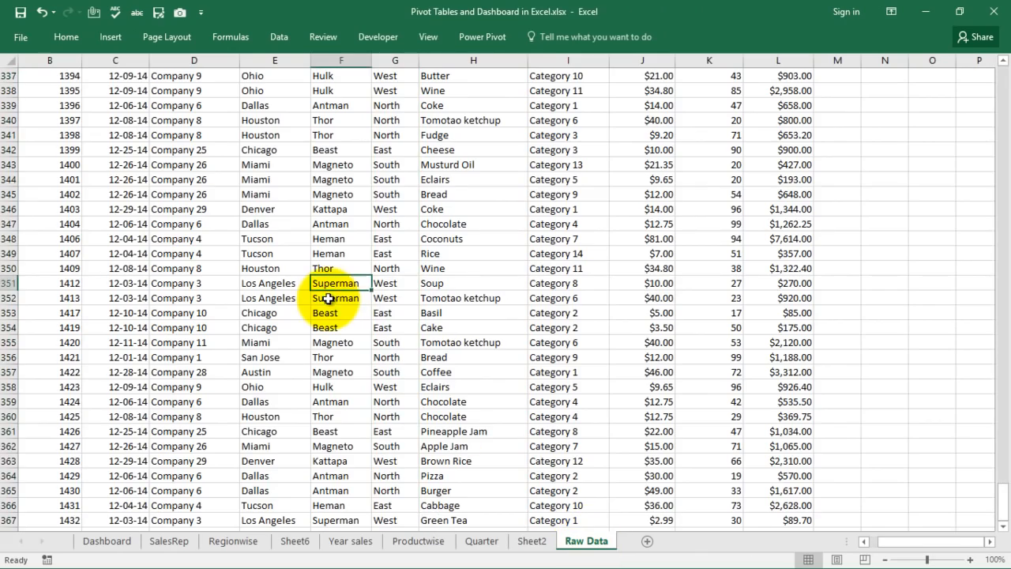
key(Up)
key(Up)
key(Up)
key(Up)
key(Up)
key(Up)
key(Up)
key(Up)
key(Up)
key(Up)
key(Up)
key(Up)
key(Up)
key(Up)
key(Up)
key(Up)
key(Up)
key(Up)
key(Up)
key(Up)
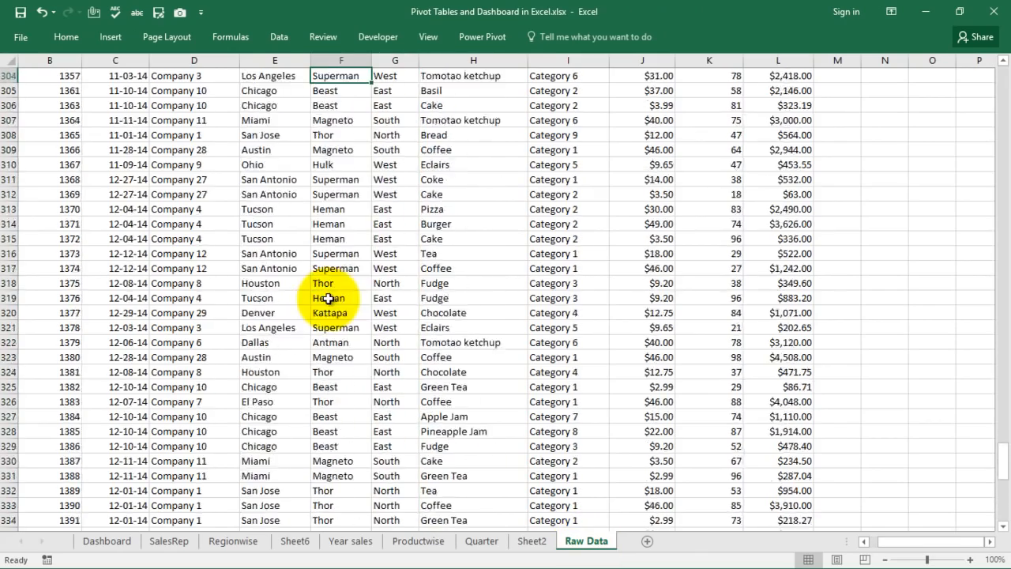
key(Up)
key(Up)
key(Up)
key(Up)
key(Up)
key(Up)
key(Up)
key(Up)
key(Up)
key(Up)
key(Up)
key(Up)
key(Up)
key(Up)
key(Up)
key(Up)
key(Up)
key(Up)
key(Up)
key(Up)
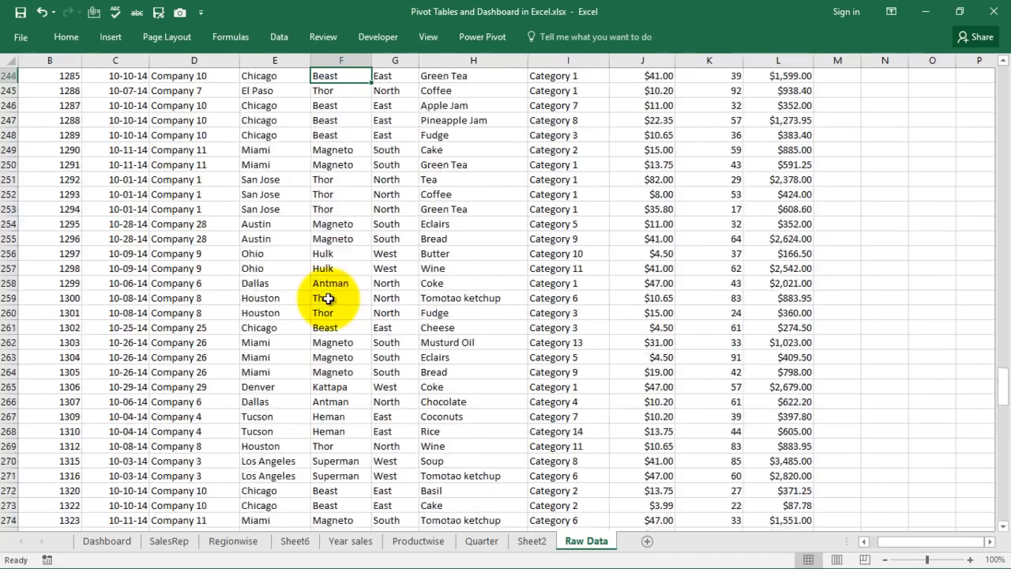
key(ctrl+Up)
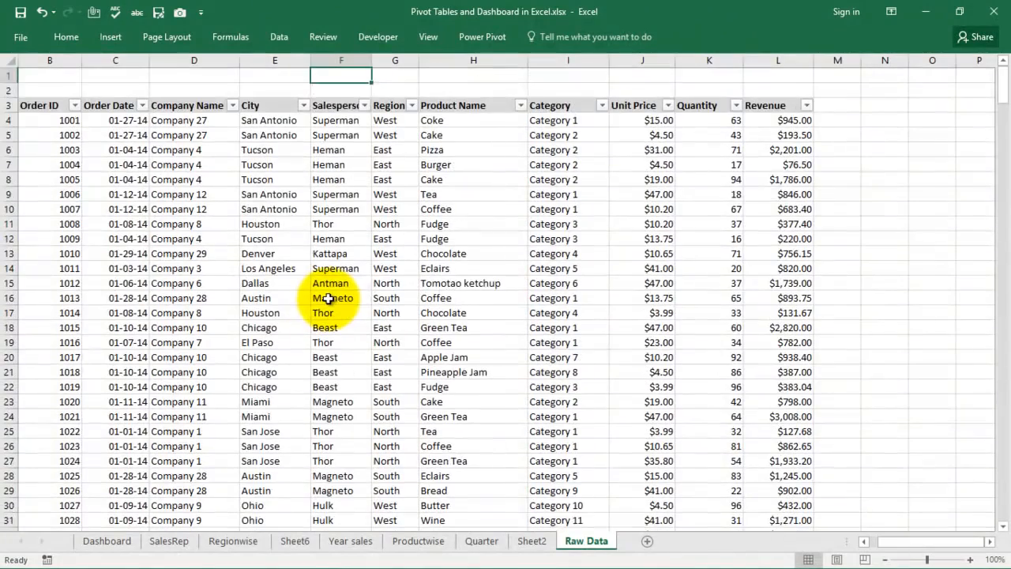
Check the Dashboard, then return to Raw Data and move down the Order Date column.
click(103, 543)
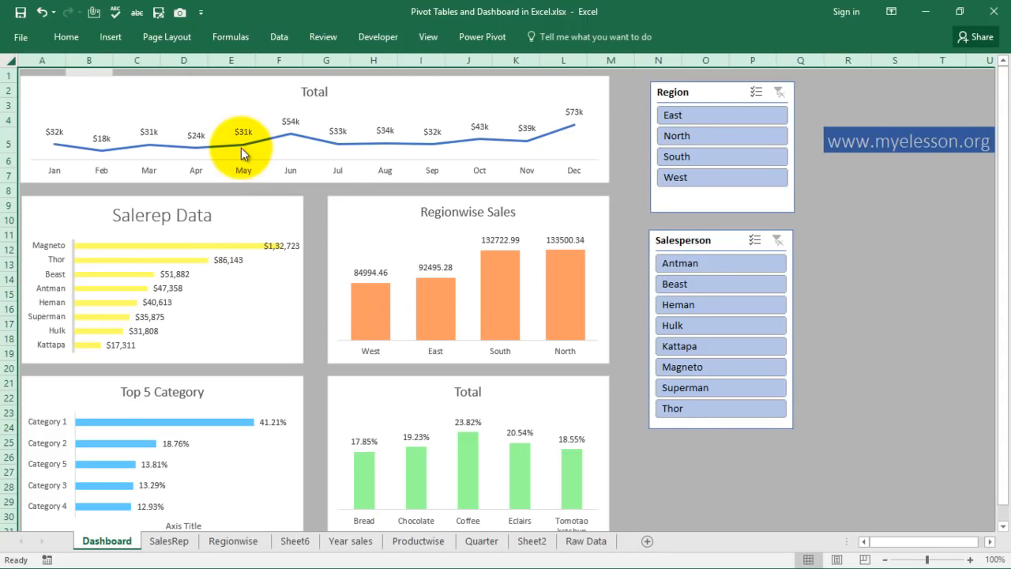
mouse_move(241, 150)
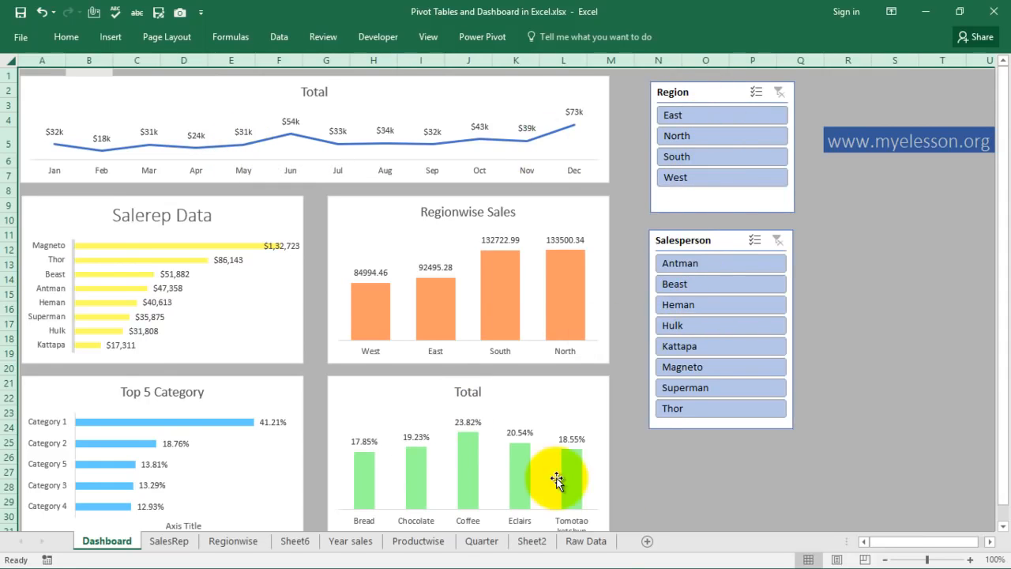
click(585, 541)
click(331, 342)
key(Left)
key(Left)
key(Left)
key(Left)
key(Left)
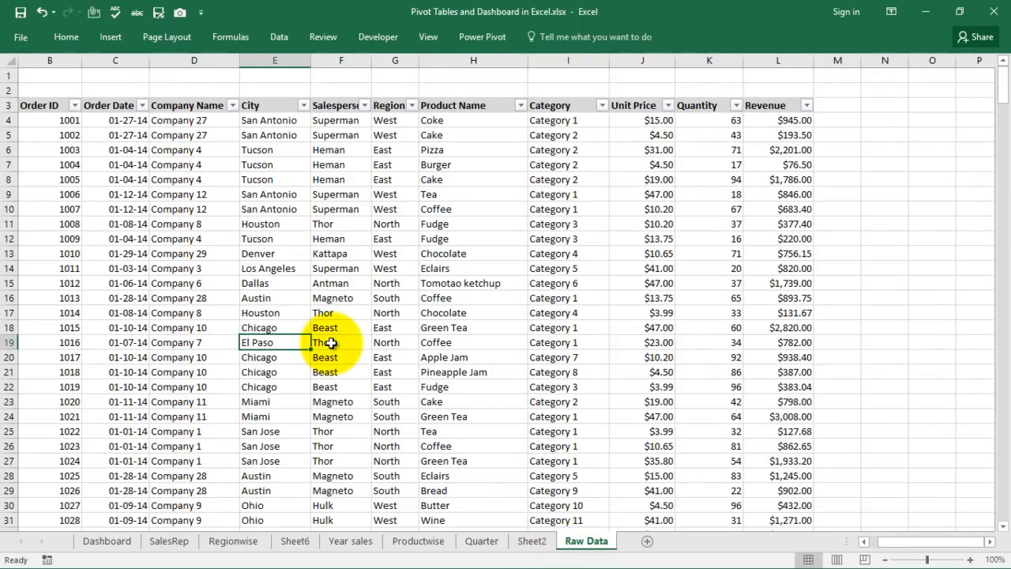
key(Up)
key(Up)
key(Up)
key(Up)
key(Up)
key(Up)
key(Up)
key(Up)
key(Up)
key(Up)
key(Up)
key(Up)
key(Up)
key(Up)
key(Up)
key(Up)
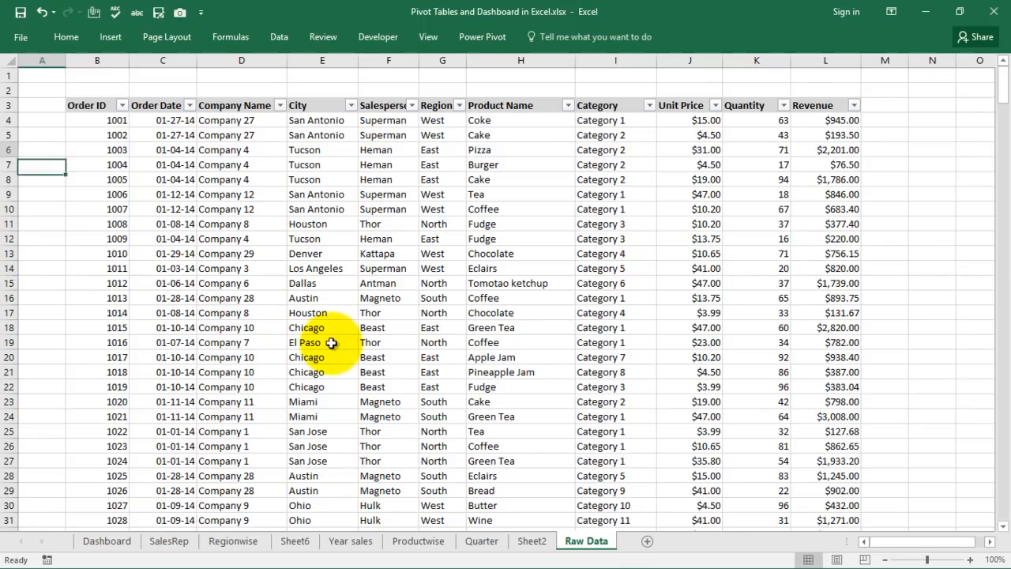
key(Right)
key(Right)
key(Down)
key(Down)
key(Down)
key(Down)
key(Down)
key(Down)
key(Down)
key(Down)
key(Down)
key(Down)
key(Down)
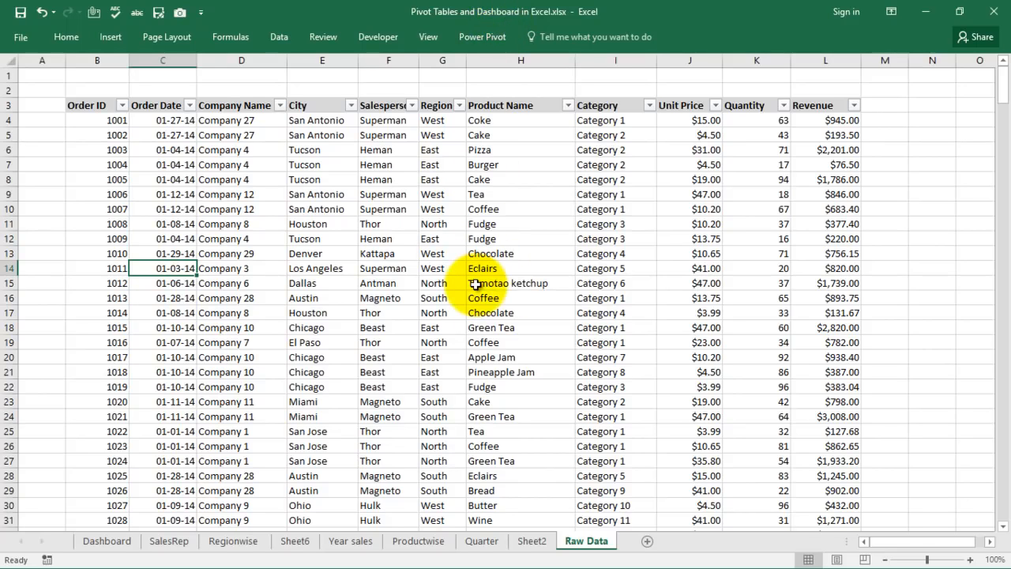
Browse down and back up the City column of the Raw Data table.
click(335, 314)
key(Down)
key(Down)
key(Down)
key(Down)
key(Down)
key(Down)
key(Down)
key(Down)
key(Down)
key(Down)
key(Down)
key(Down)
key(Down)
key(Down)
key(Down)
key(Down)
key(Down)
key(Down)
key(Down)
key(Down)
key(Down)
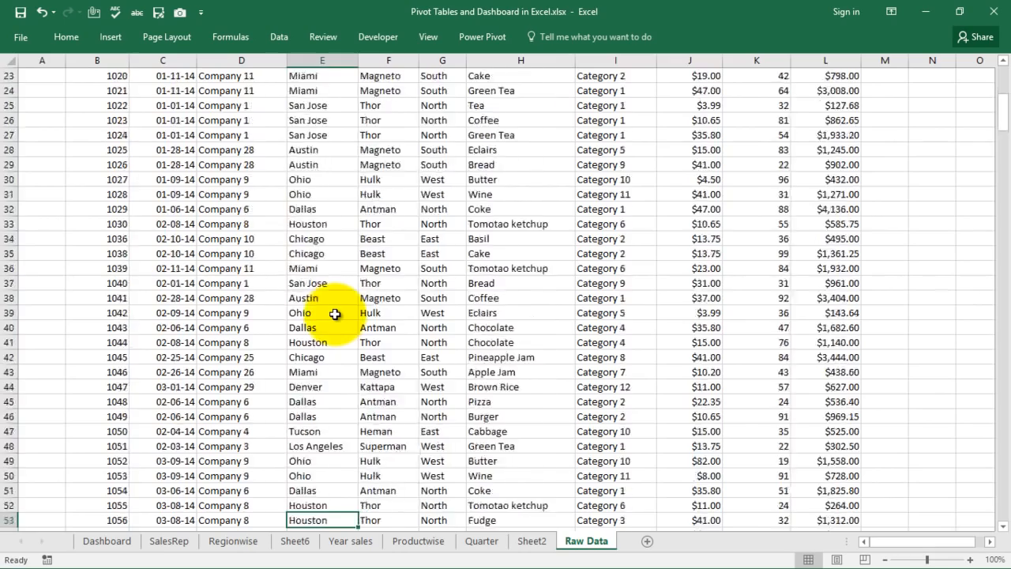
key(Down)
key(Down)
key(Down)
key(Down)
key(Down)
key(Down)
key(Down)
key(Down)
key(Down)
key(Down)
key(Down)
key(Down)
key(Down)
key(Down)
key(Down)
key(Down)
key(Down)
key(Down)
key(Down)
key(Down)
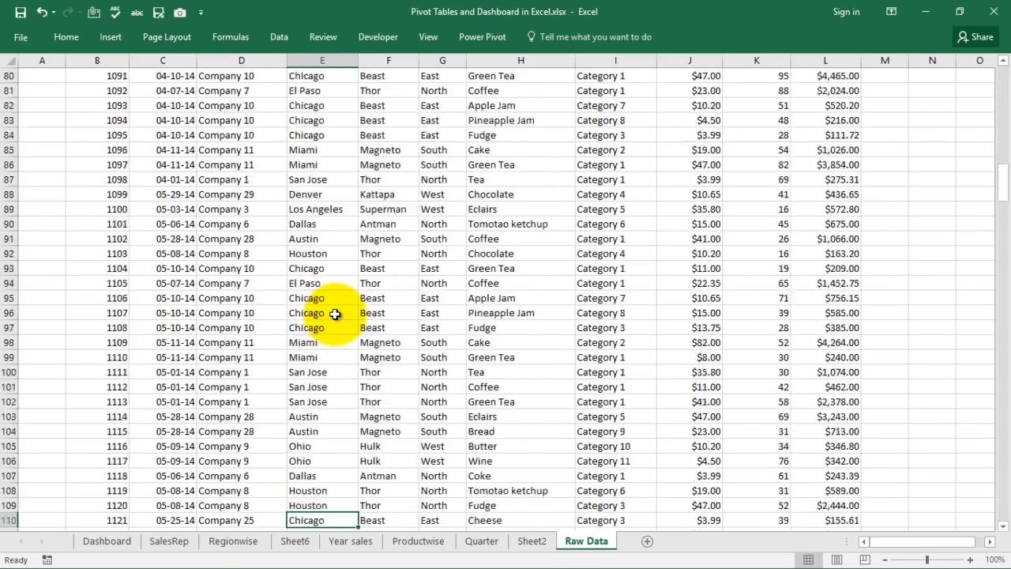
key(Down)
key(Down)
key(Down)
key(Down)
key(Down)
key(Down)
key(Down)
key(Up)
key(Up)
key(Up)
key(Up)
key(Up)
key(Up)
key(Up)
key(Up)
key(Up)
key(Up)
key(Up)
key(Up)
key(Up)
key(Up)
key(Up)
key(Up)
key(Up)
key(Up)
key(Up)
key(Up)
key(Up)
key(Up)
key(Up)
key(Up)
key(Up)
key(Up)
key(Up)
key(Up)
key(Up)
key(Up)
key(Up)
key(Up)
key(Up)
key(Up)
key(Up)
key(Up)
key(Up)
key(Up)
key(Up)
key(Up)
key(Up)
key(Up)
key(Up)
key(Up)
key(Up)
key(Up)
key(Up)
key(Up)
key(Up)
key(Up)
key(Up)
key(Up)
key(Up)
key(Up)
key(Up)
key(Up)
key(Up)
key(Up)
key(Up)
key(Up)
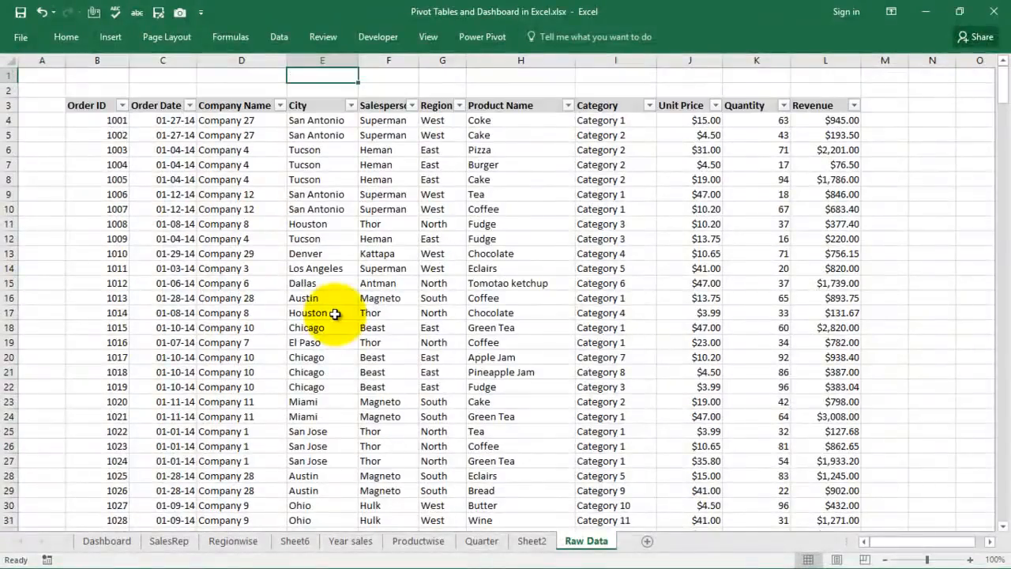
Glance at the Dashboard, then return to Raw Data and select a cell in the table.
click(109, 544)
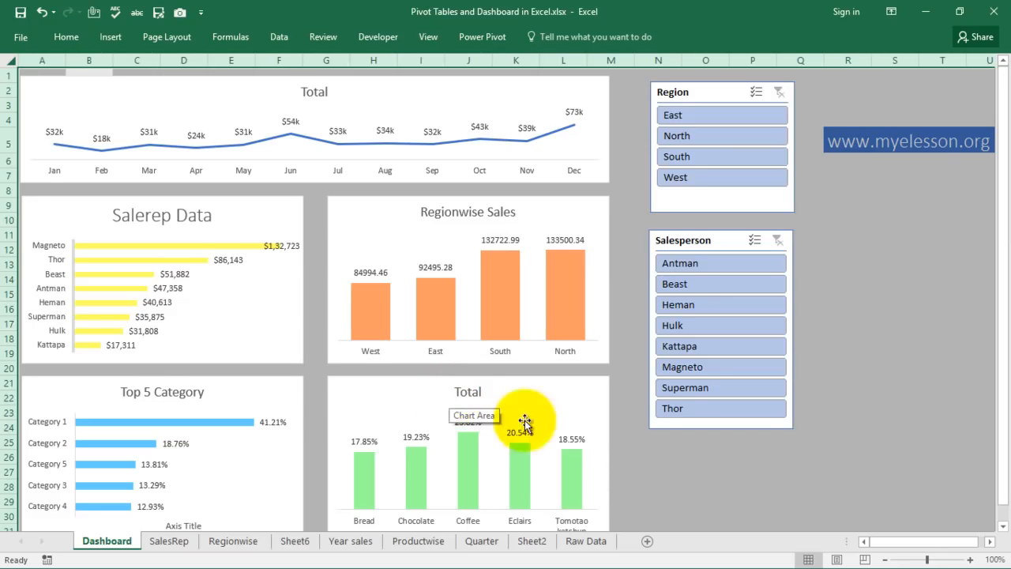
click(584, 542)
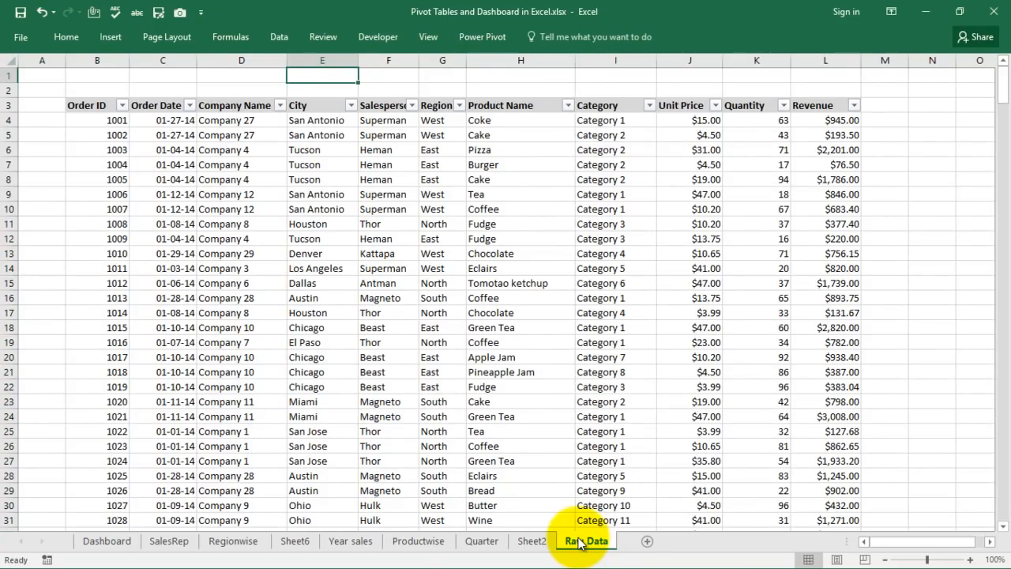
click(311, 221)
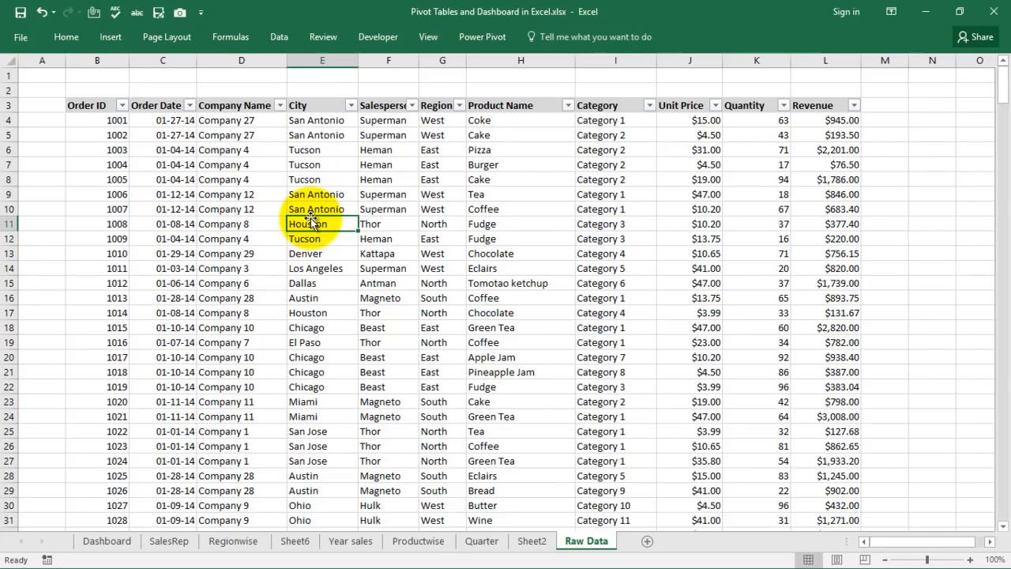
Insert a PivotTable from the data on a new worksheet and rename its tab 'New Tptal sales'.
click(115, 37)
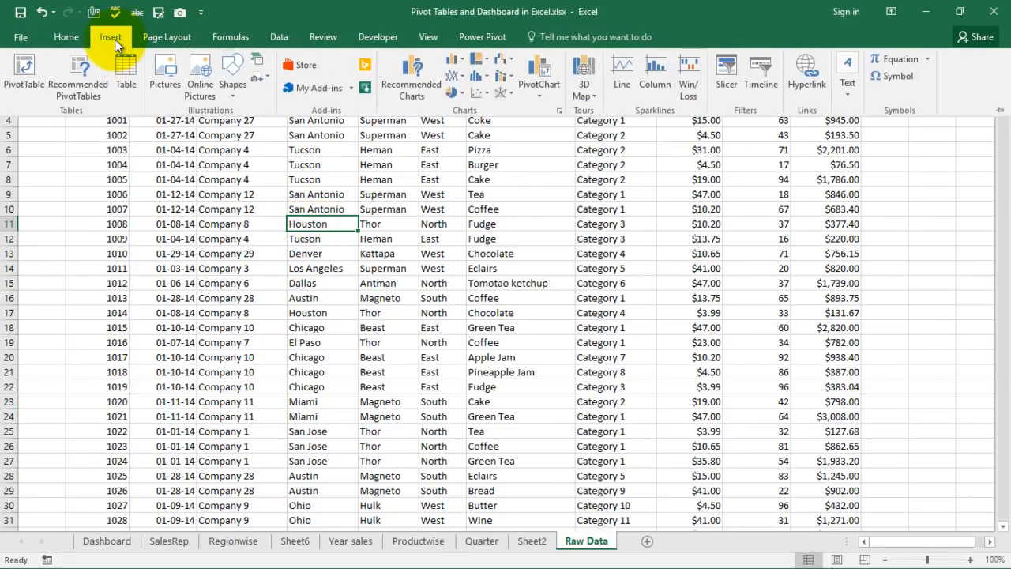
click(24, 71)
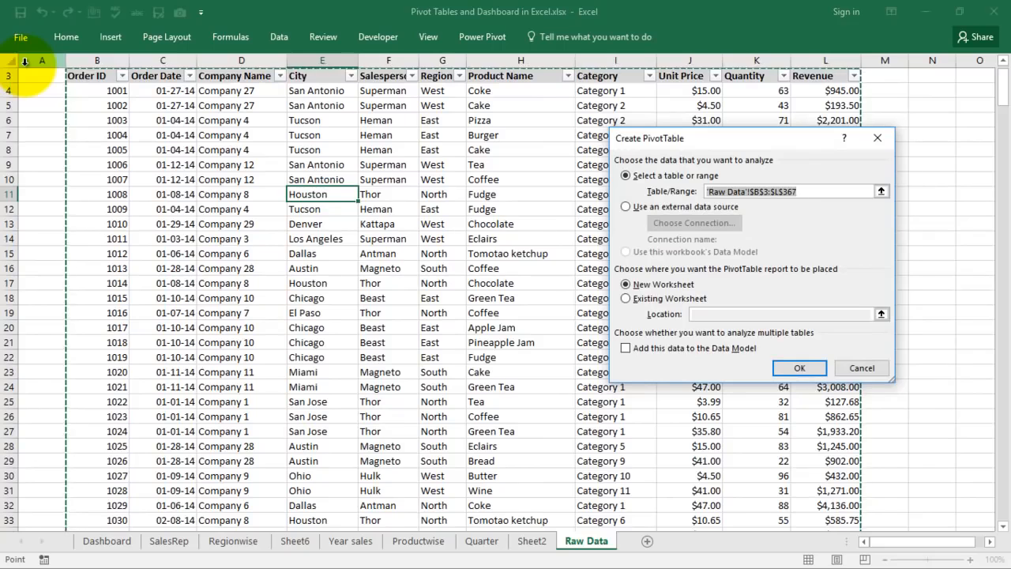
click(803, 371)
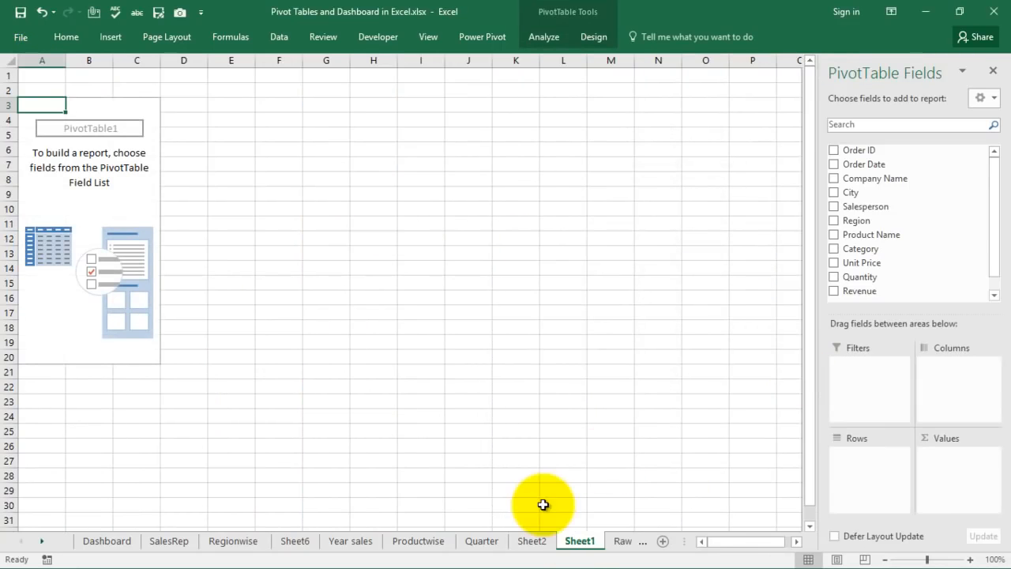
double_click(580, 540)
text(New)
text( Tpta)
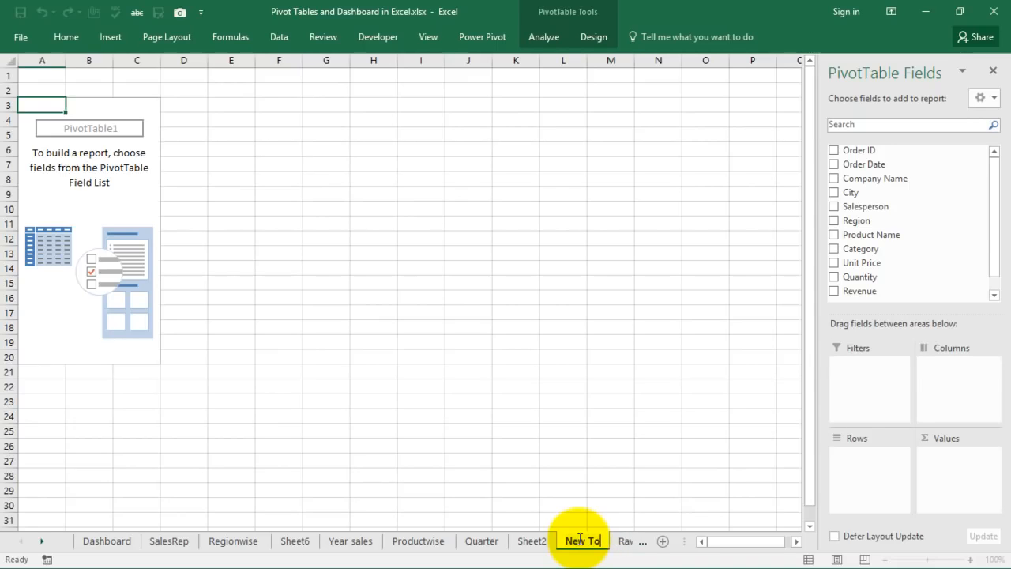
text(l sales)
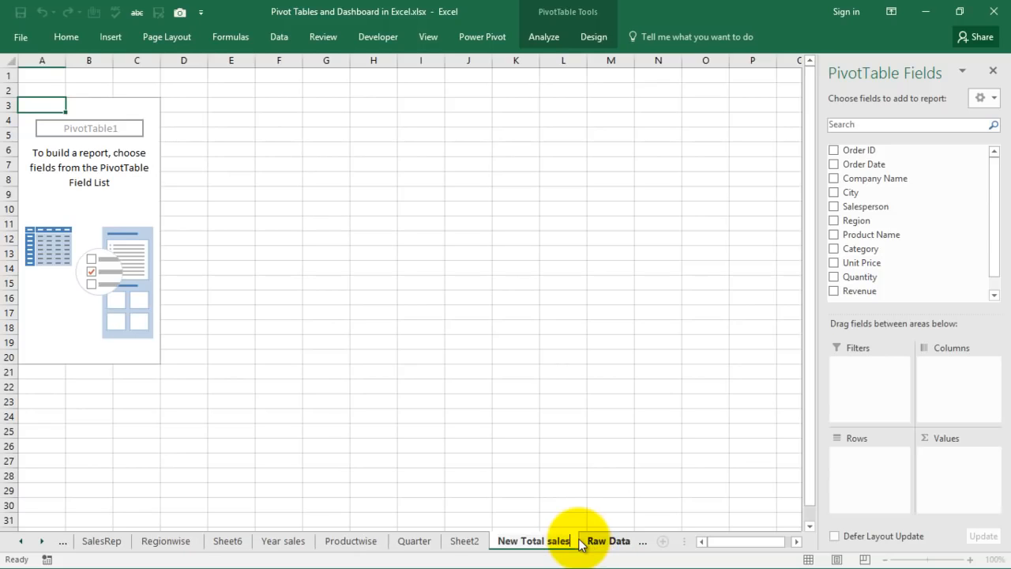
Build the pivot with Order Date months as rows and Sum of Revenue as values.
click(498, 369)
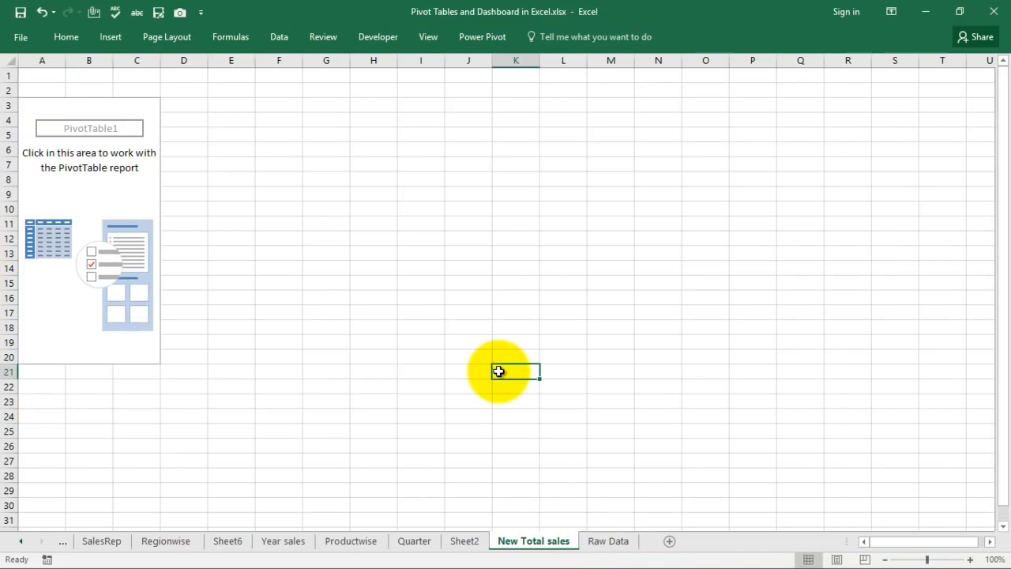
click(137, 185)
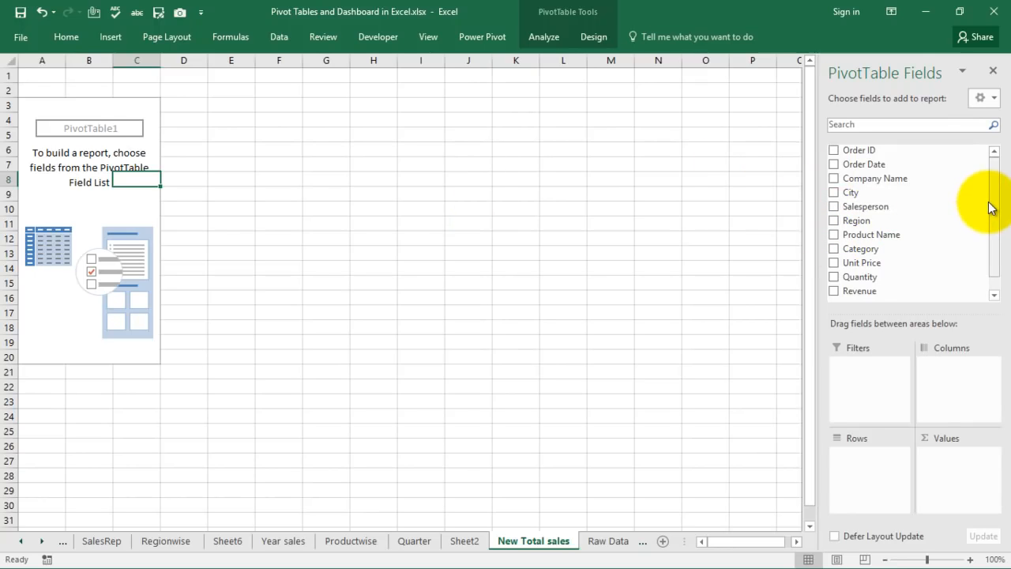
drag(993, 197, 997, 259)
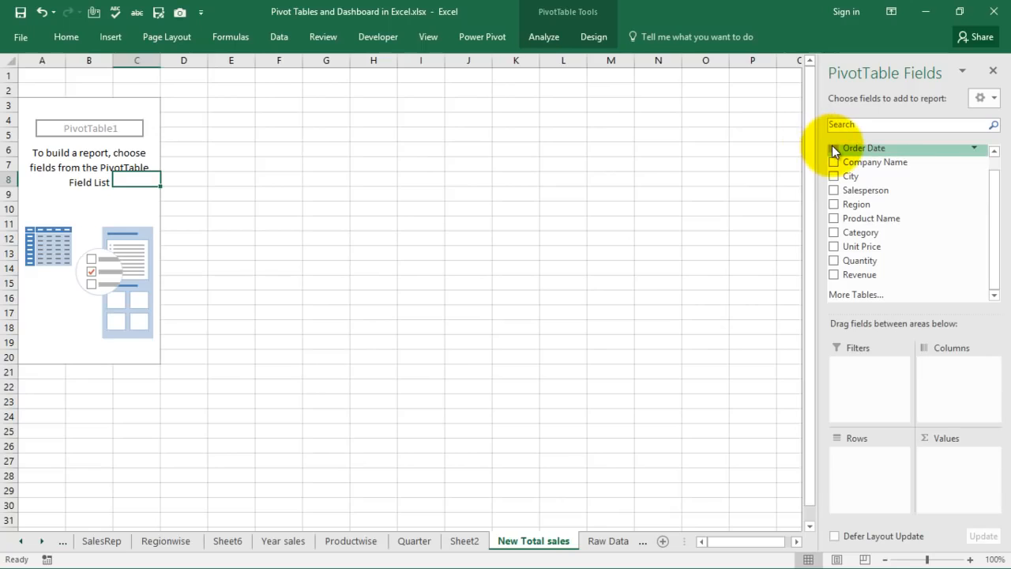
click(833, 149)
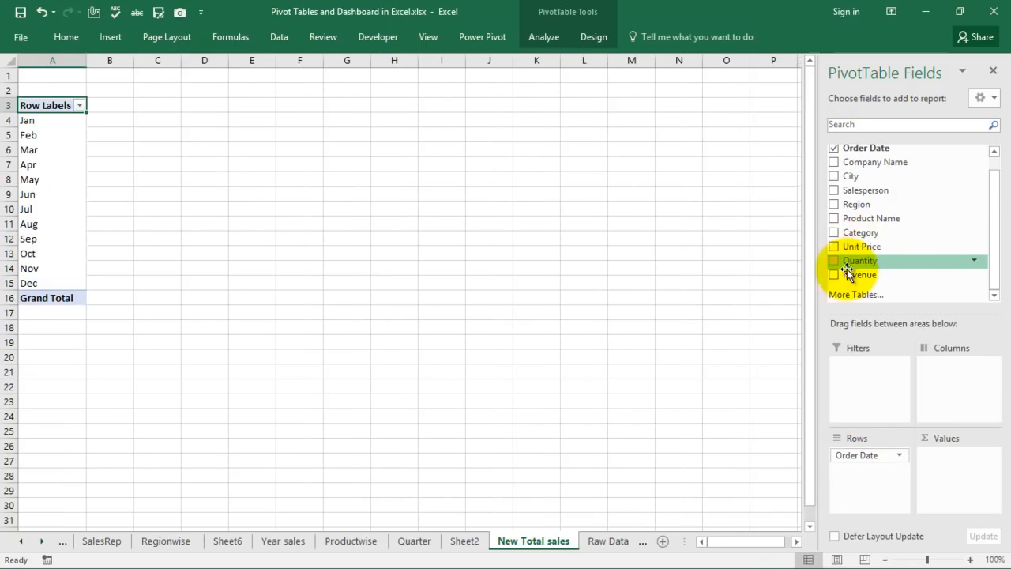
drag(832, 275, 956, 479)
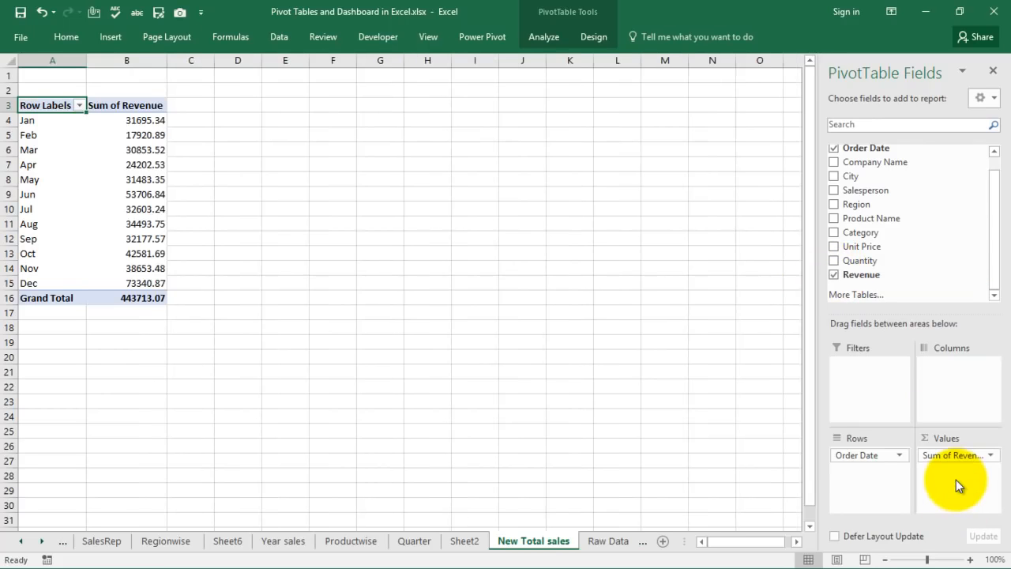
right_click(106, 124)
mouse_move(137, 207)
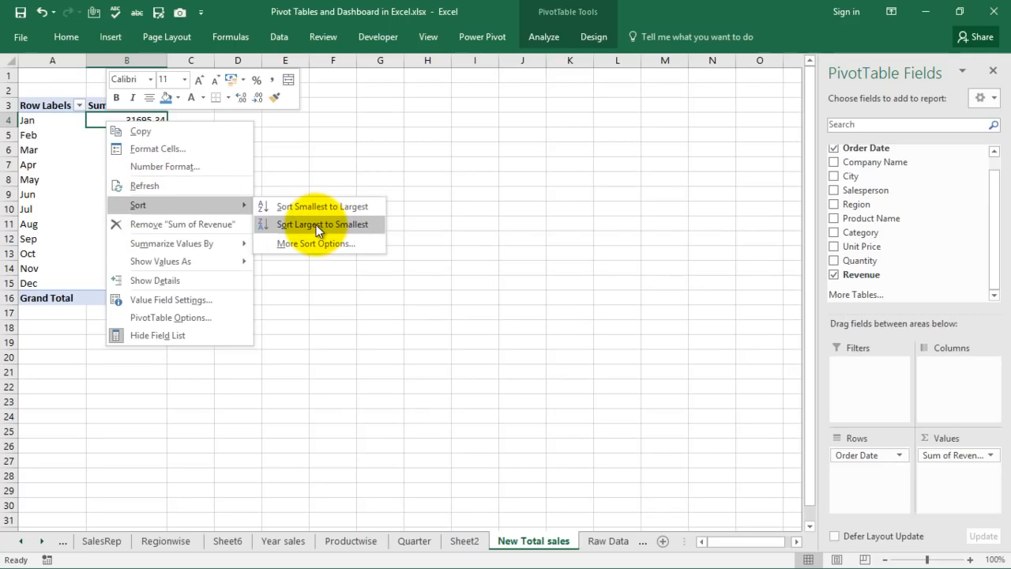
click(508, 137)
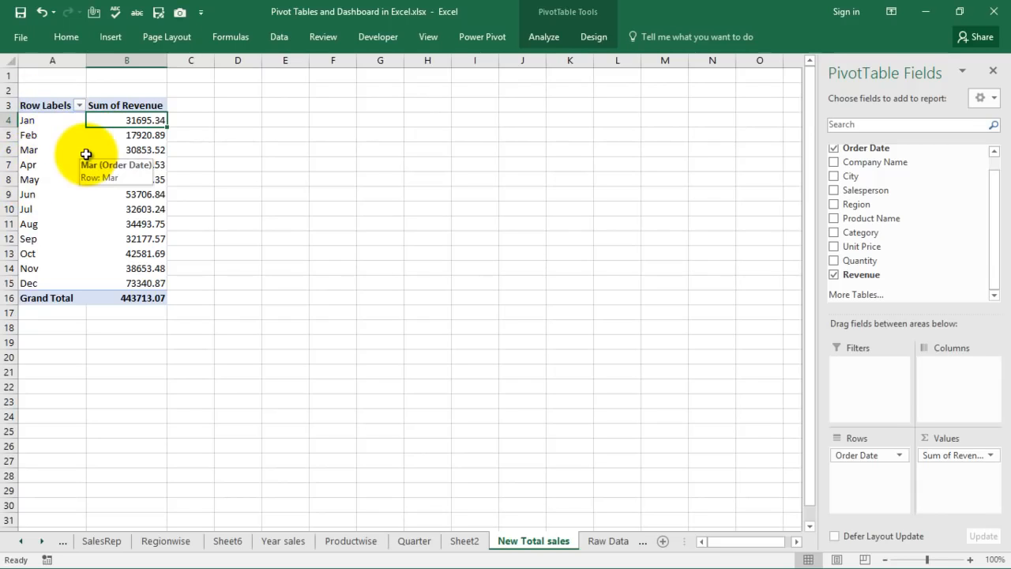
Insert a line PivotChart from the pivot table and move it up beside the table.
click(546, 40)
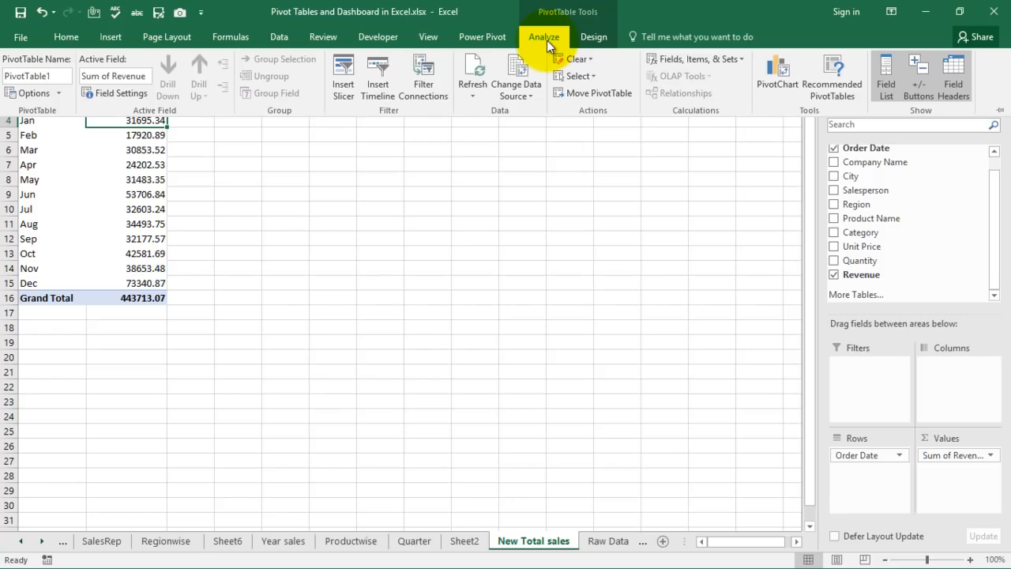
click(781, 72)
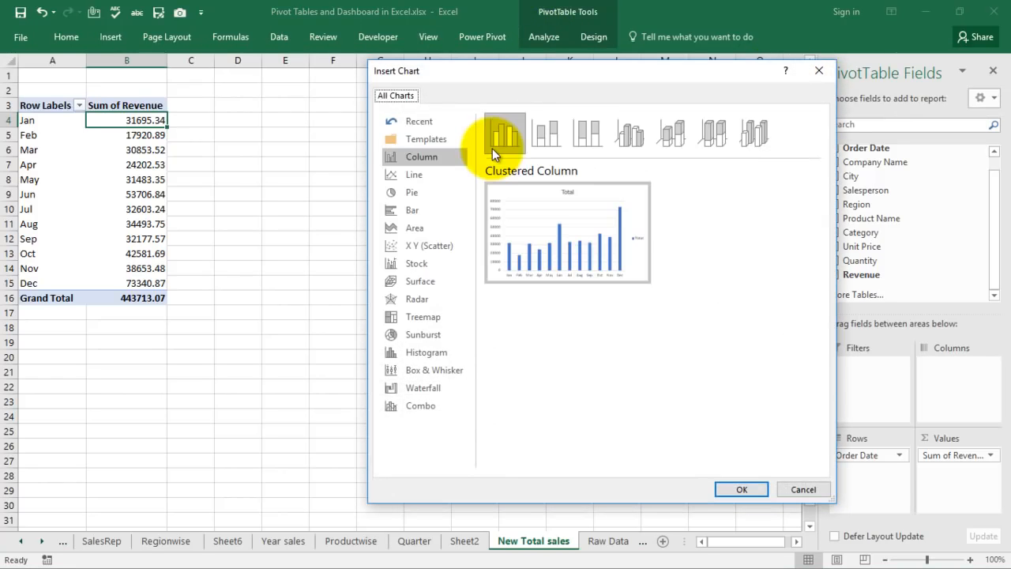
click(412, 177)
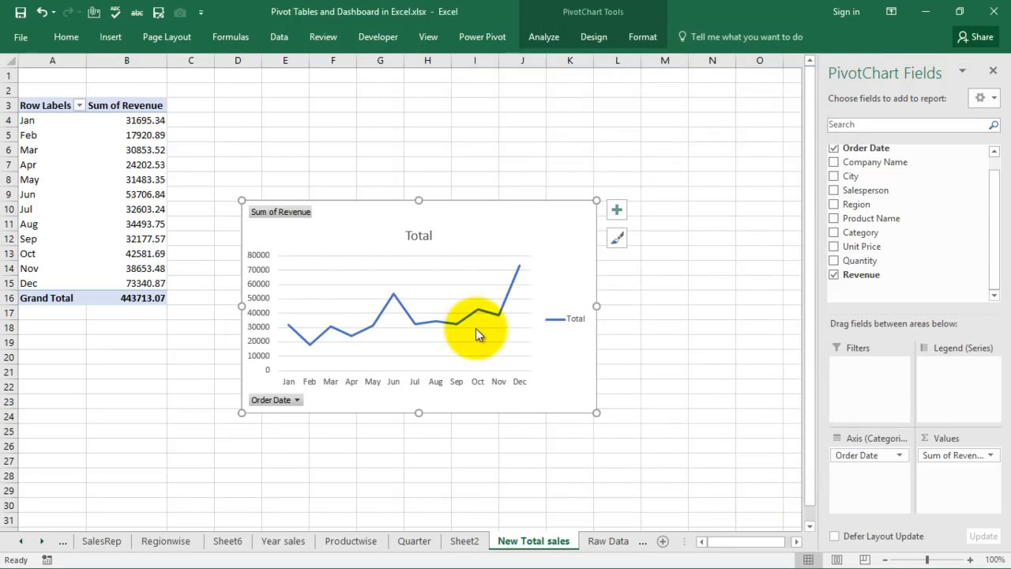
drag(504, 234, 542, 151)
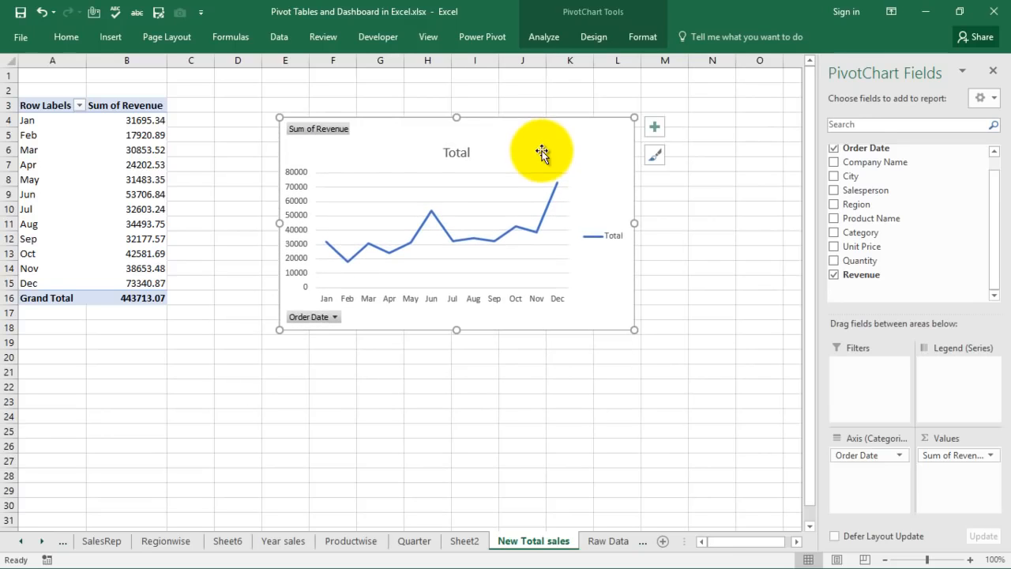
right_click(317, 135)
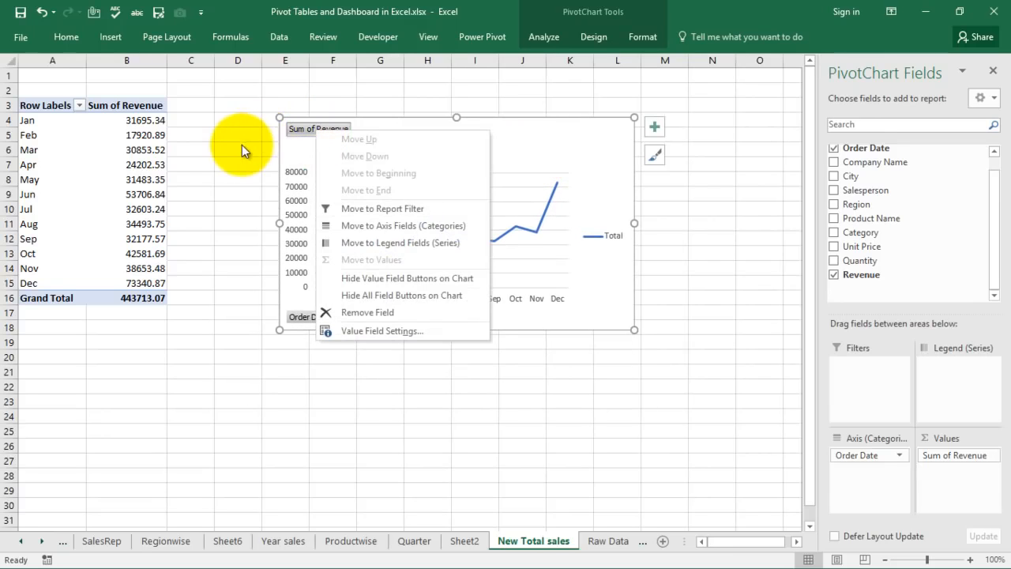
Hide all field buttons on the chart and delete its vertical value axis.
click(241, 147)
right_click(321, 132)
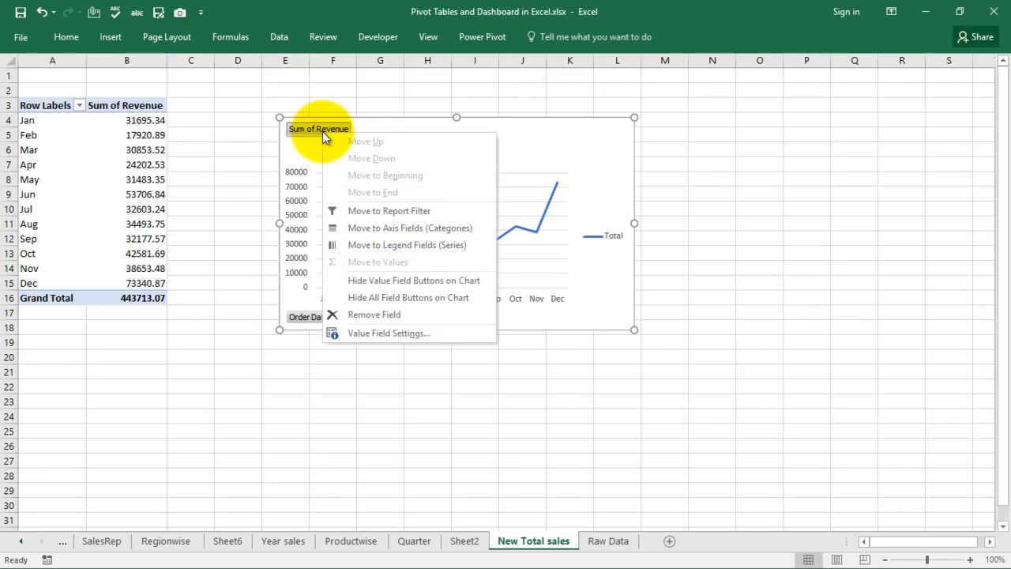
click(368, 295)
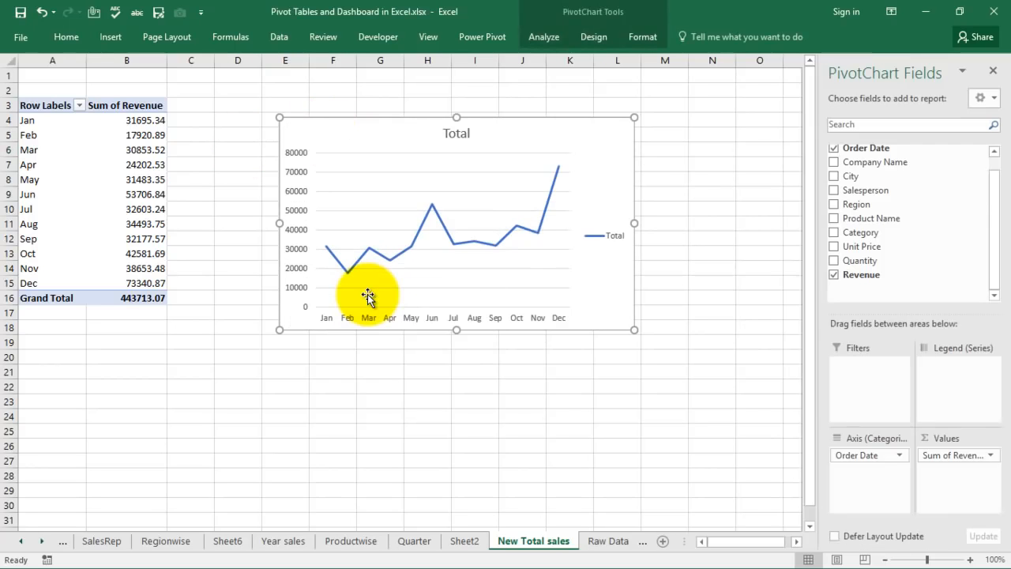
click(297, 158)
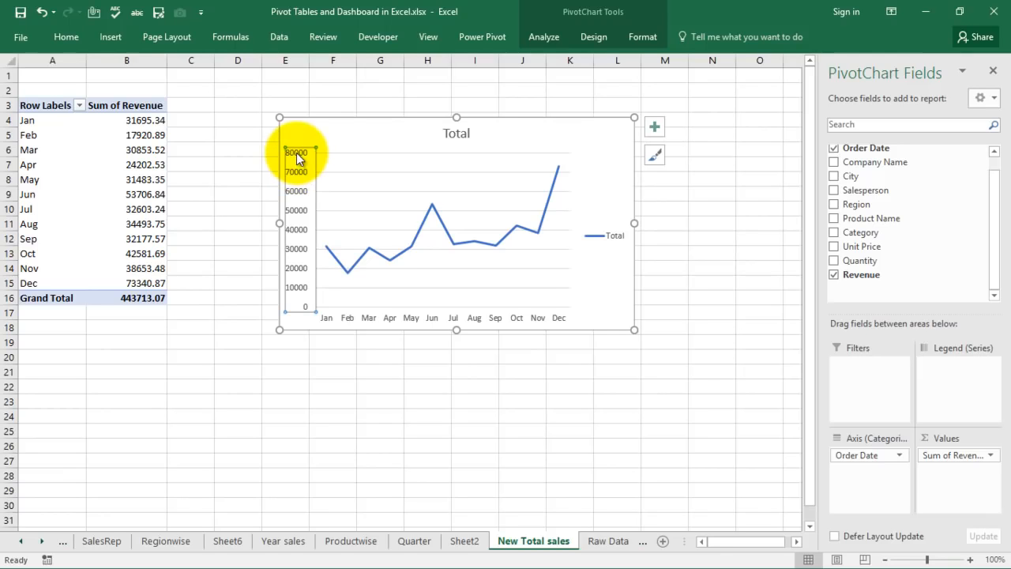
key(Delete)
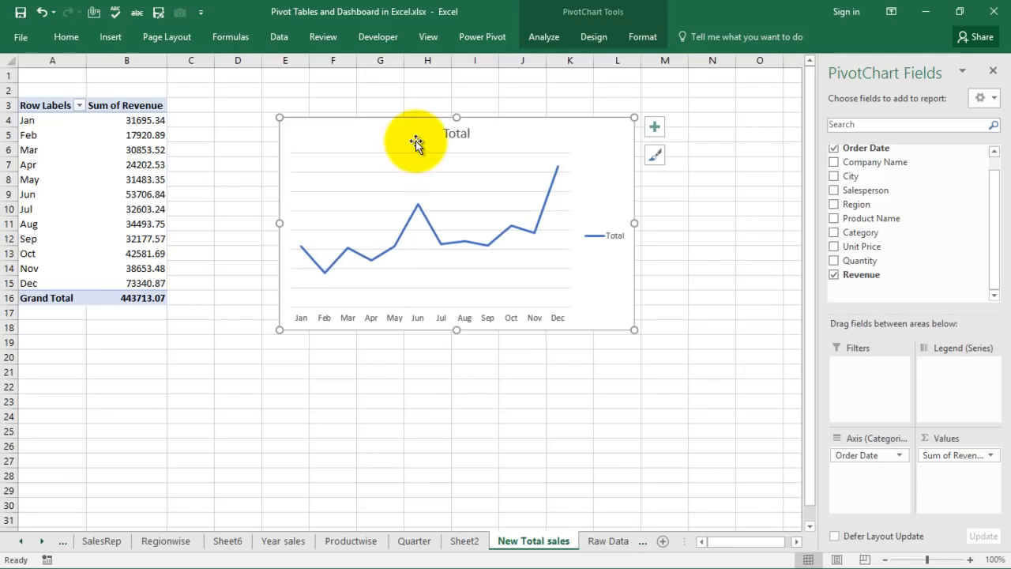
Set the chart size to 6 cm high by 15 cm wide.
click(648, 46)
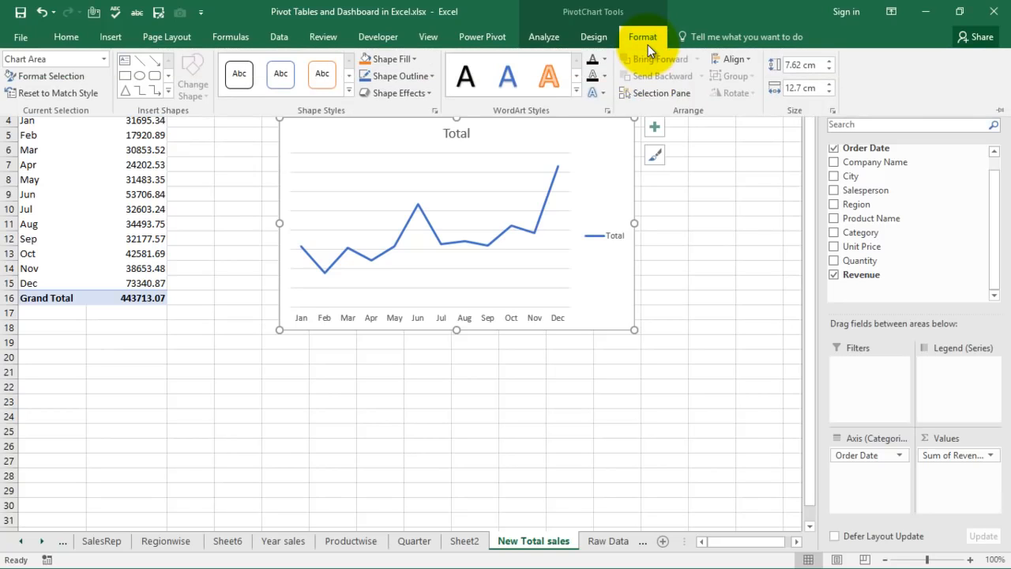
click(804, 67)
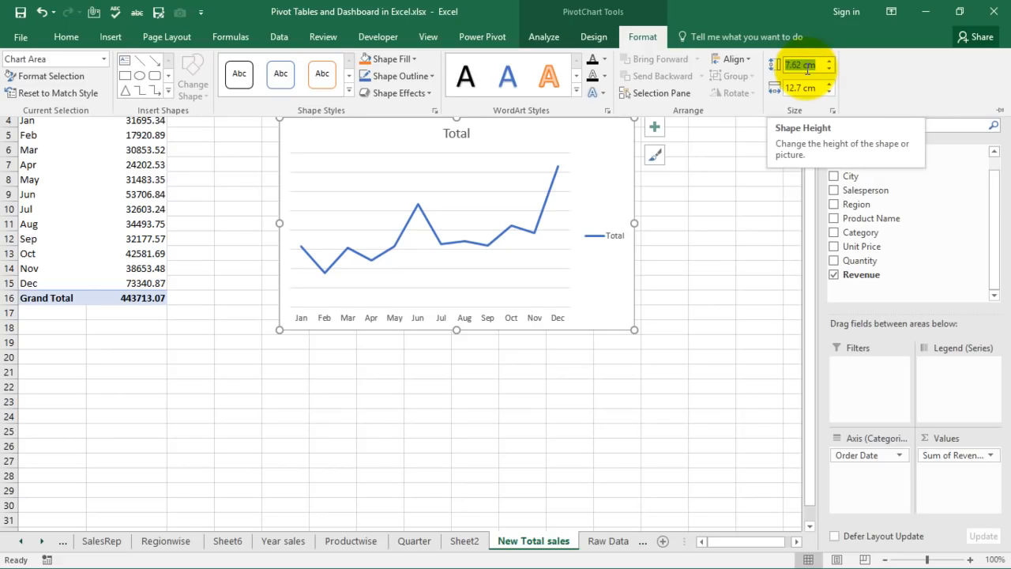
text(6)
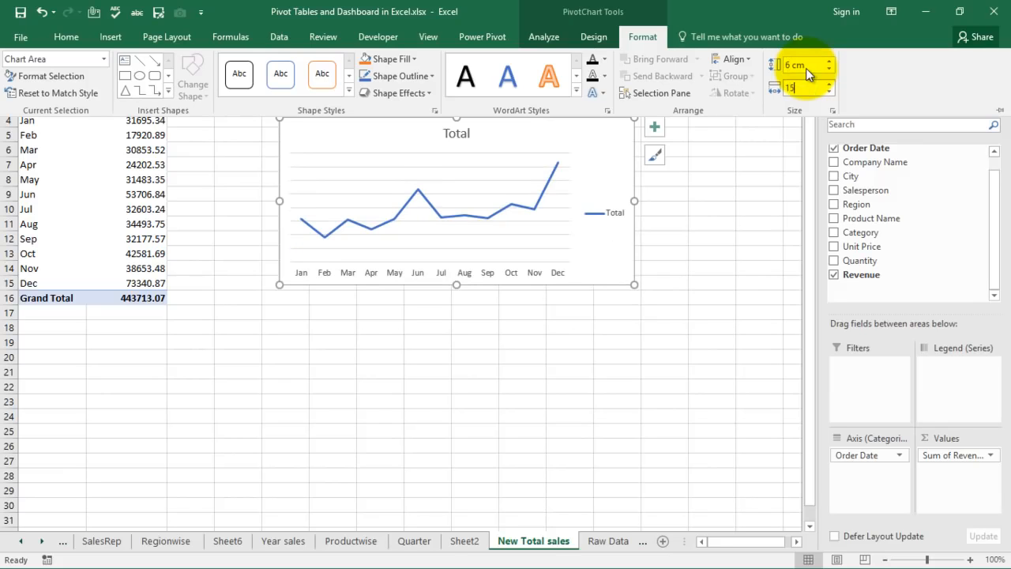
key(Return)
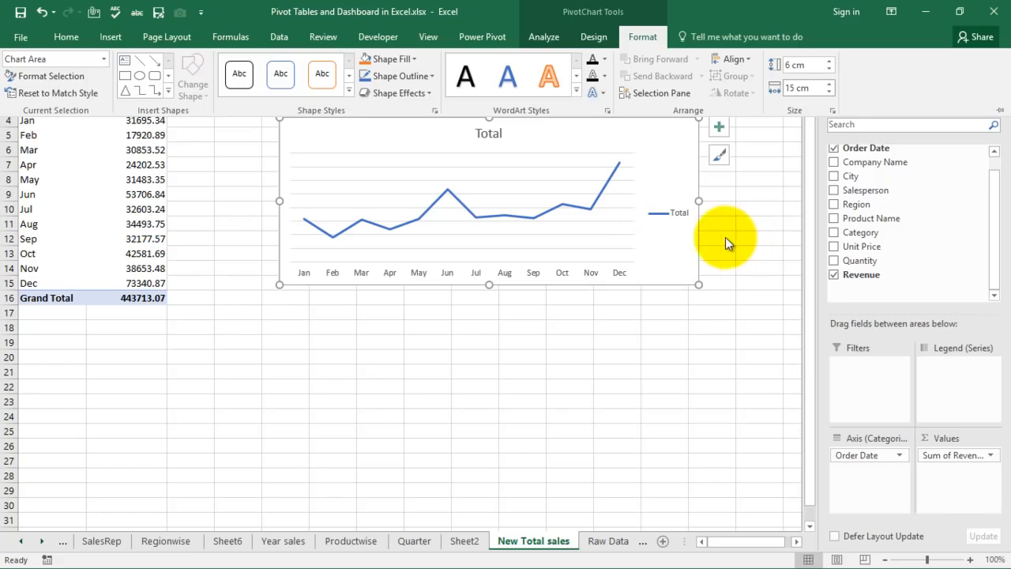
Delete the chart's horizontal gridlines and legend.
click(572, 154)
click(572, 154)
click(565, 167)
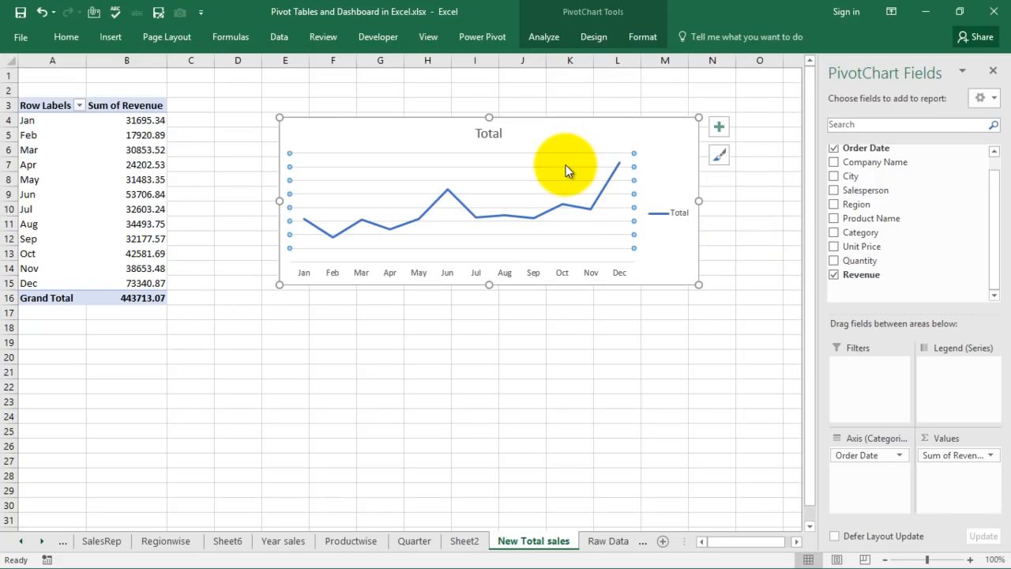
key(Delete)
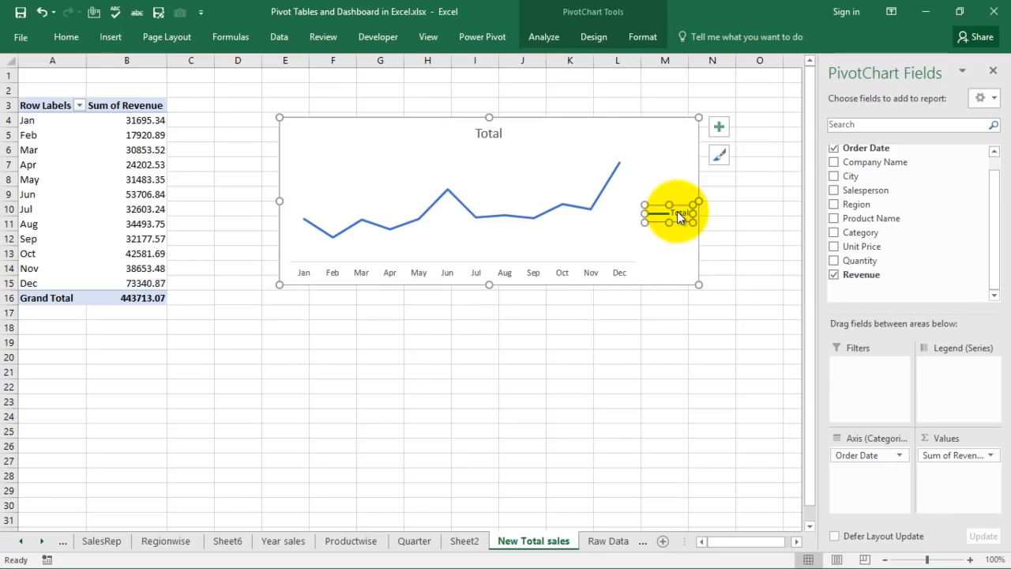
key(Delete)
Append 'Sales by year' to the chart title so it reads 'Total Sales by year'.
click(491, 134)
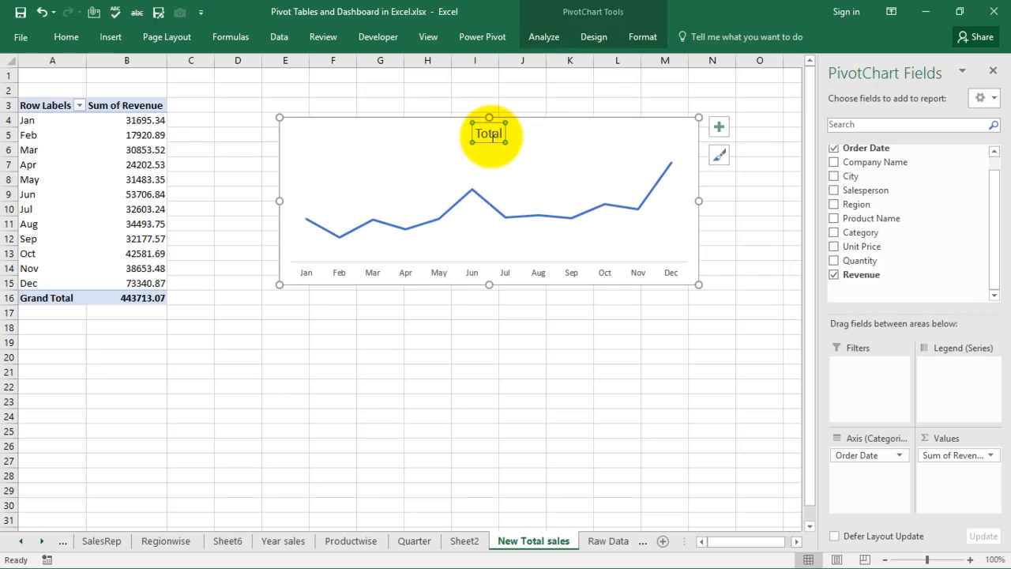
click(491, 136)
key(Right)
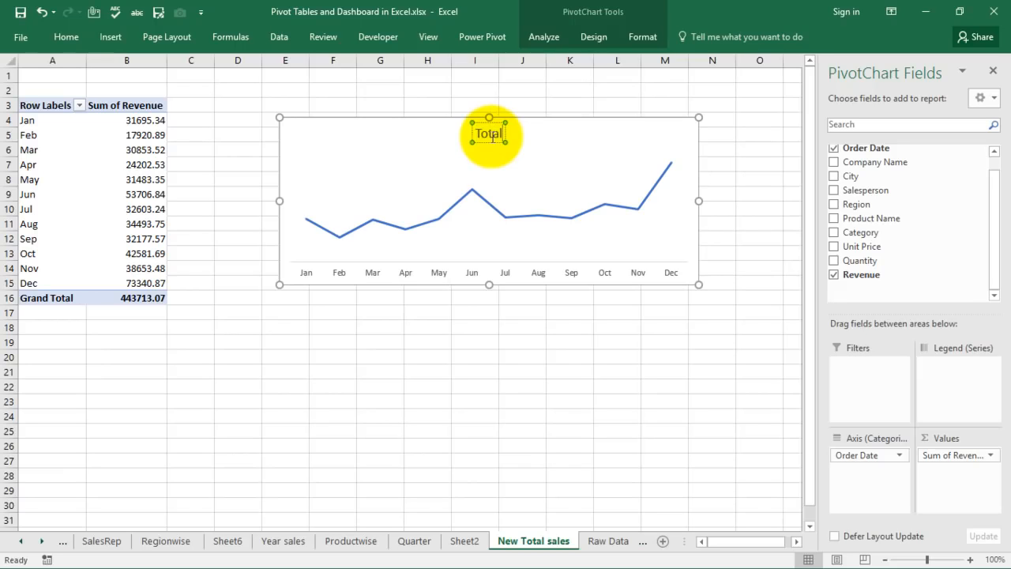
text(Sale)
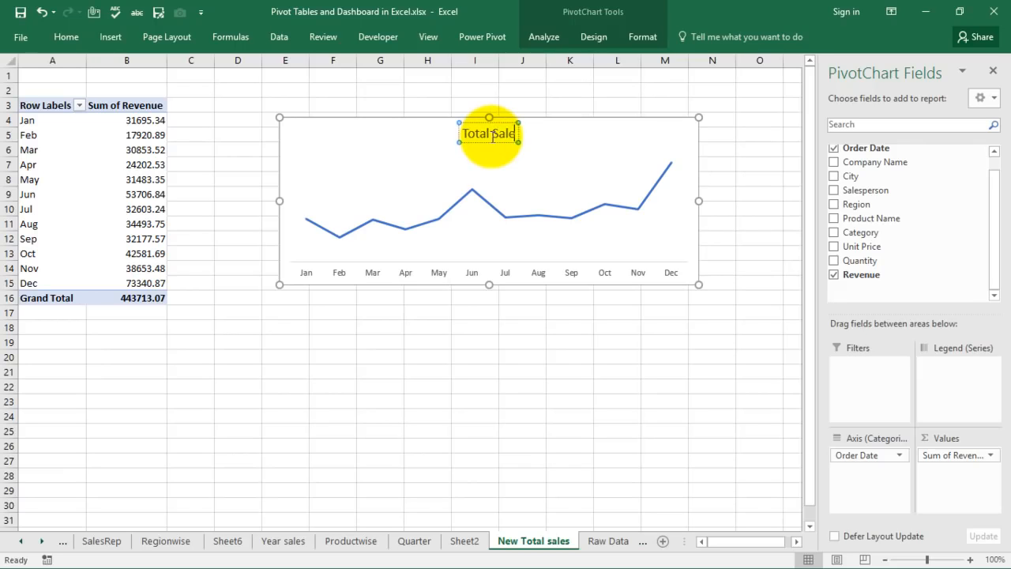
text(s by year)
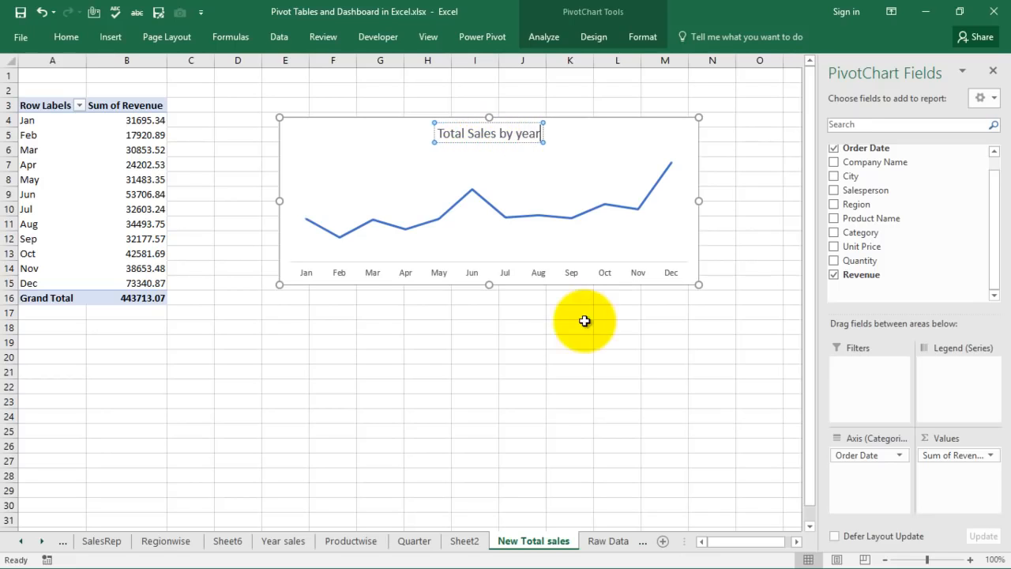
click(553, 345)
Deselect the chart and add a new blank worksheet.
click(372, 142)
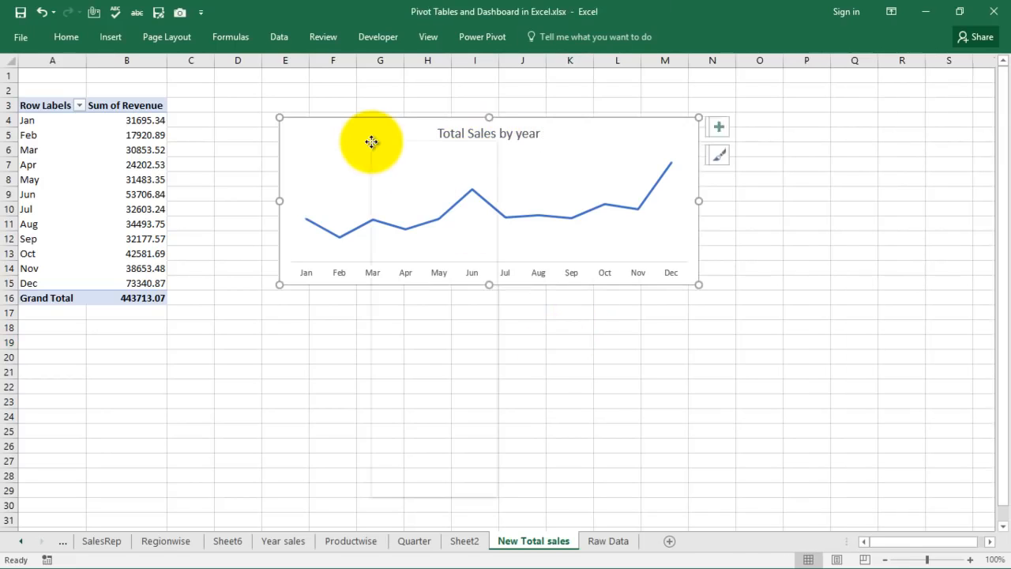
right_click(371, 141)
key(Escape)
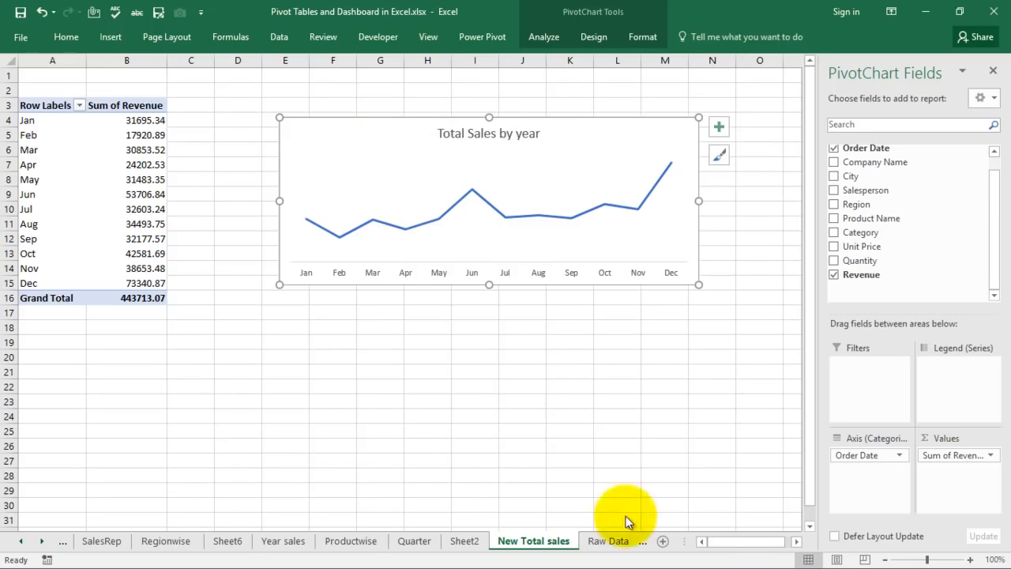
click(664, 543)
text(N)
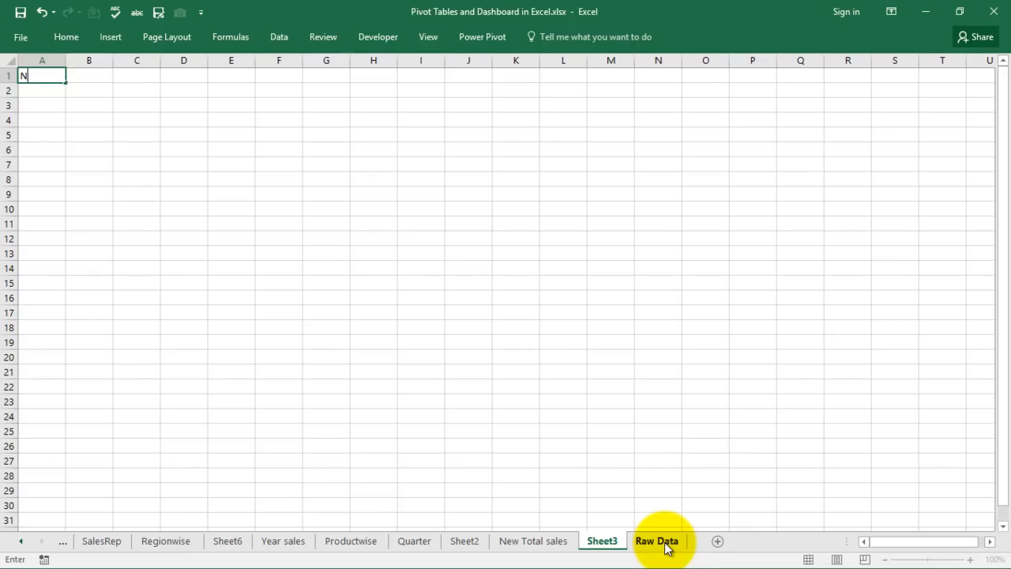
key(Escape)
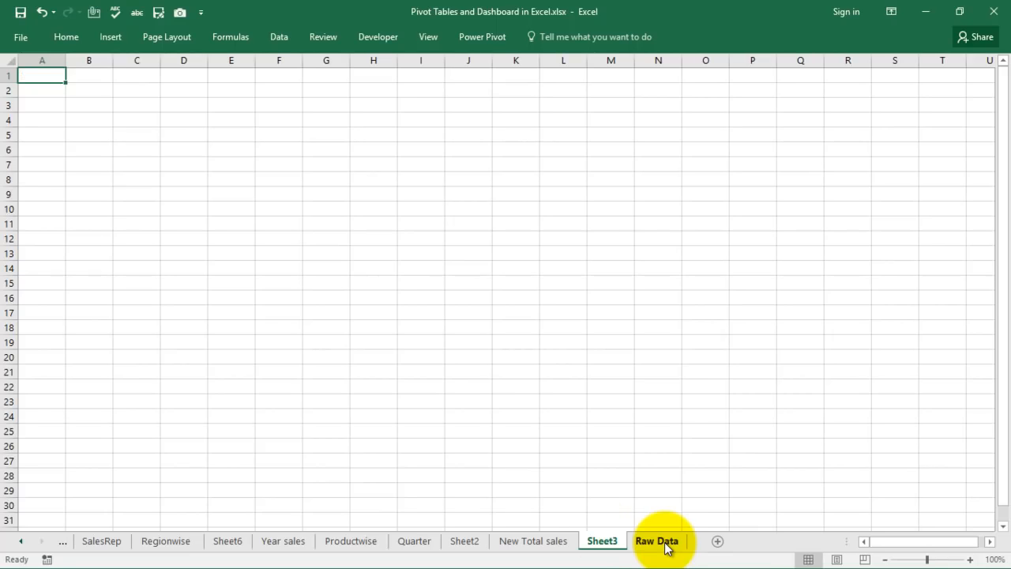
Rename the new sheet 'New dashboard'.
double_click(604, 543)
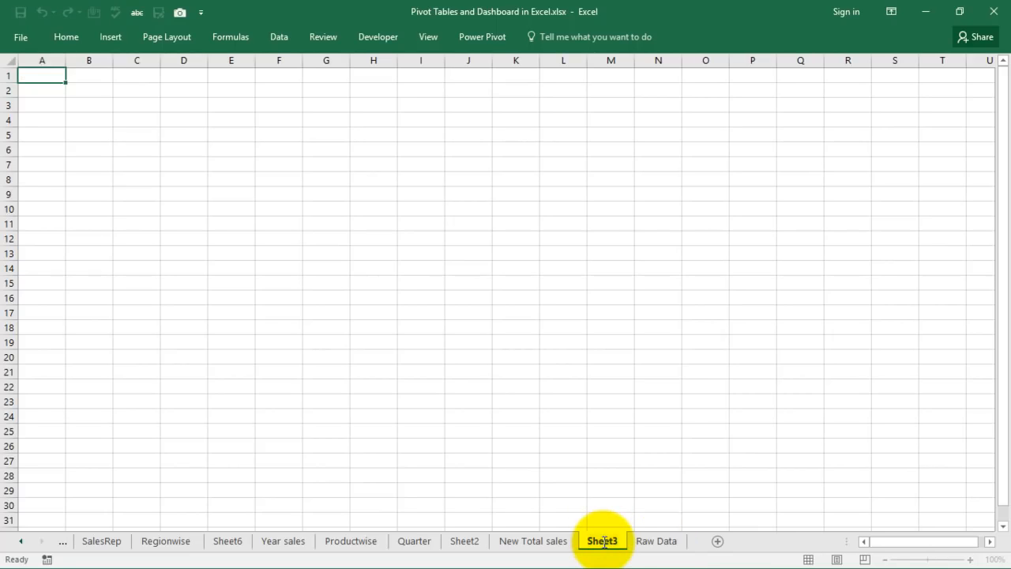
text(New d)
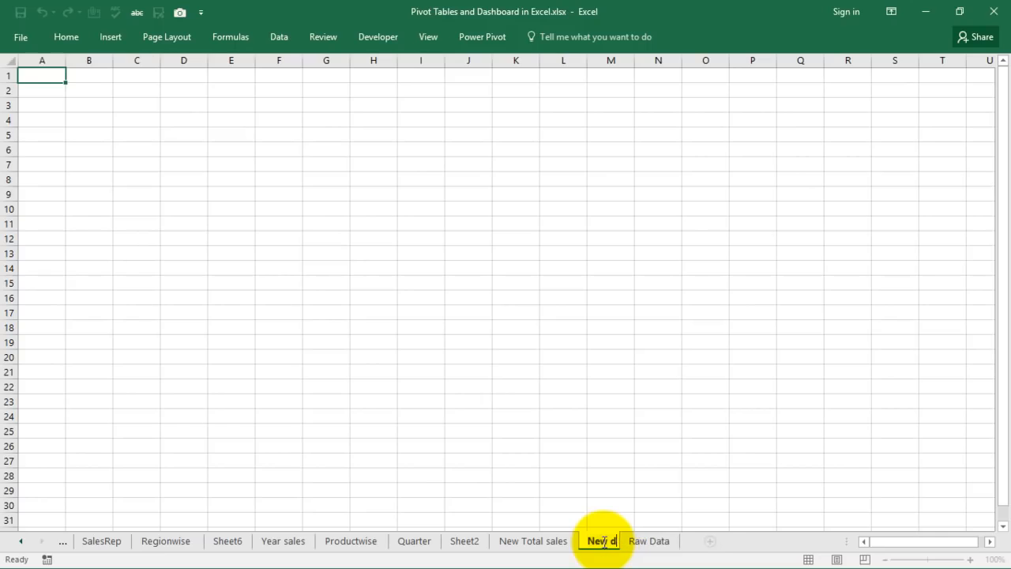
text(ashboa)
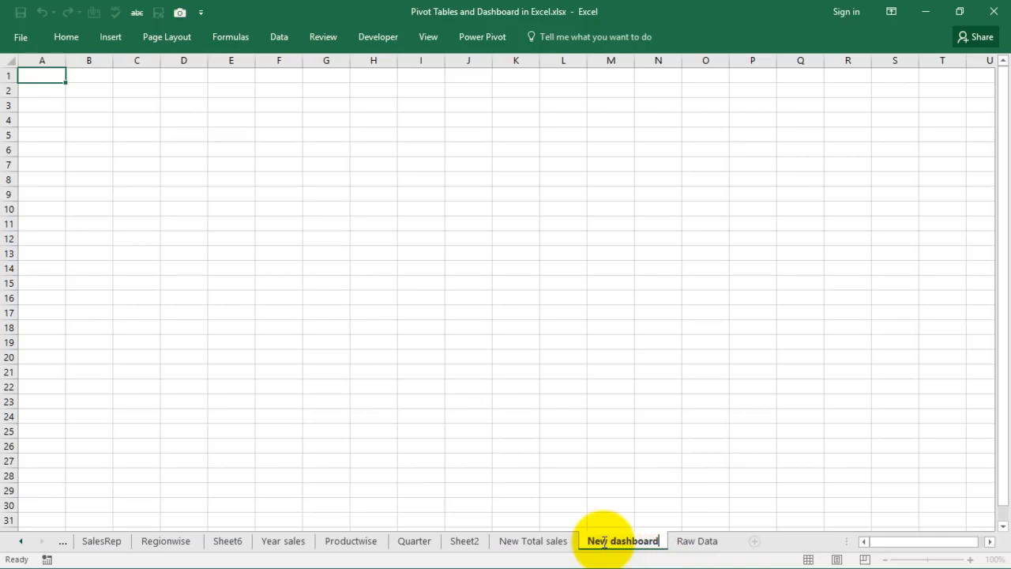
text(rd)
key(Return)
click(605, 416)
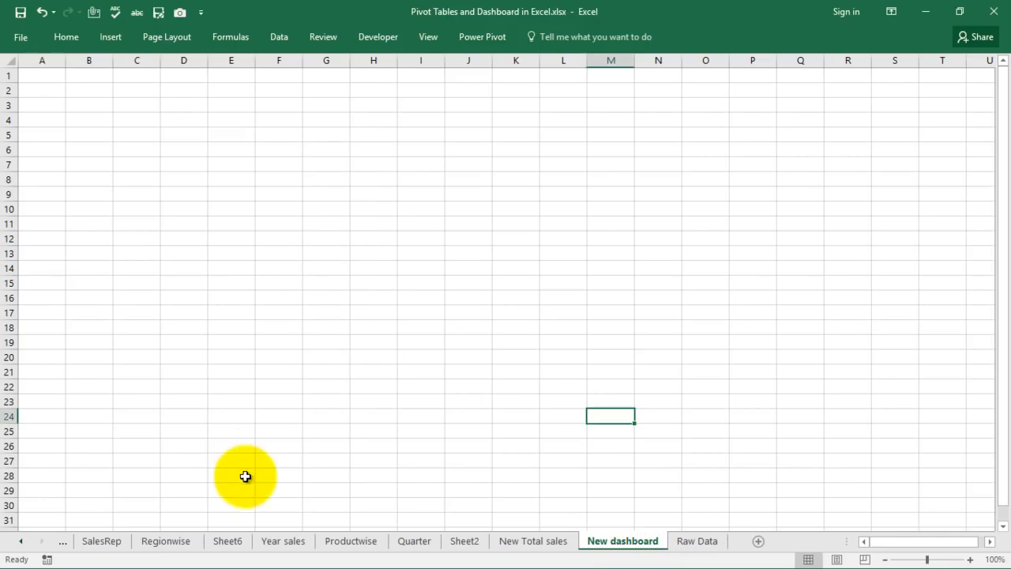
Copy the Total Sales by year chart from the New Total sales sheet.
click(549, 542)
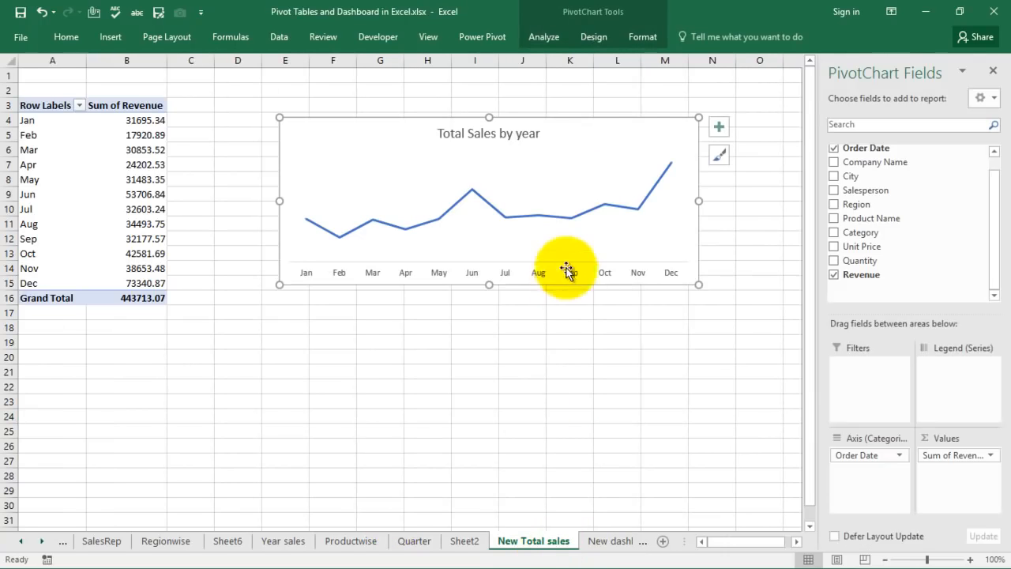
right_click(599, 122)
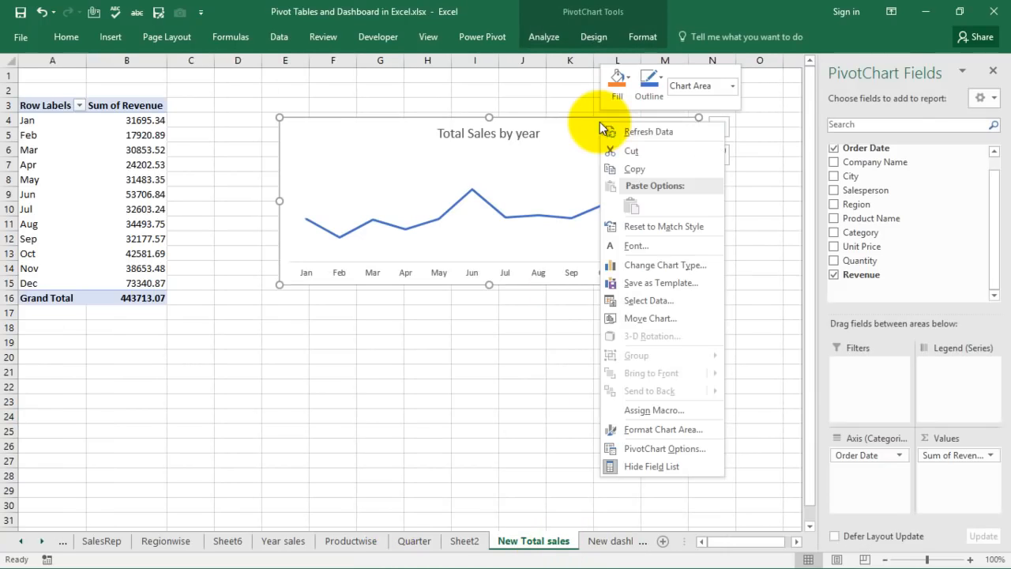
click(635, 168)
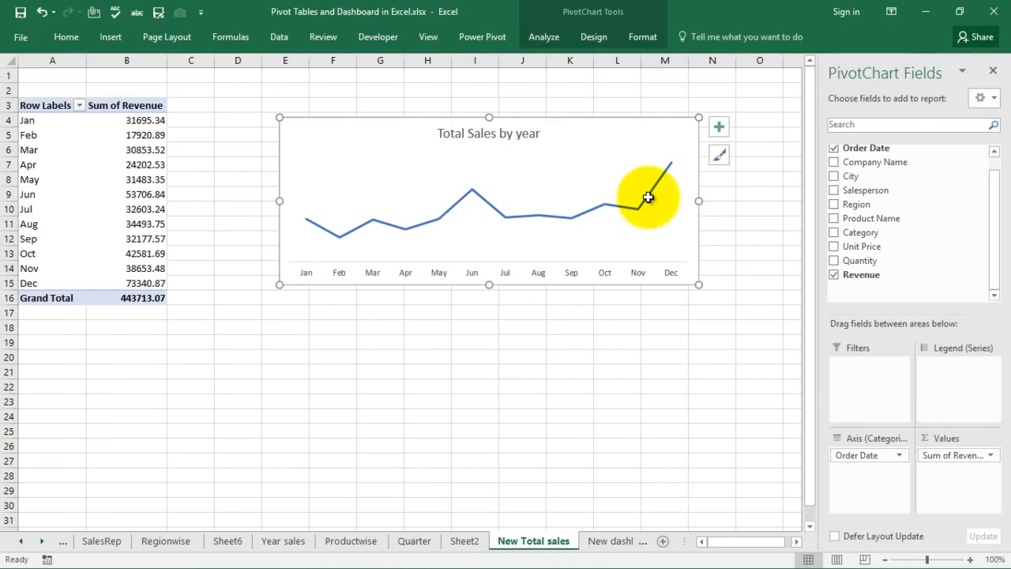
Paste the chart at cell A2 of New dashboard and nudge it slightly right.
click(609, 542)
click(87, 116)
click(59, 94)
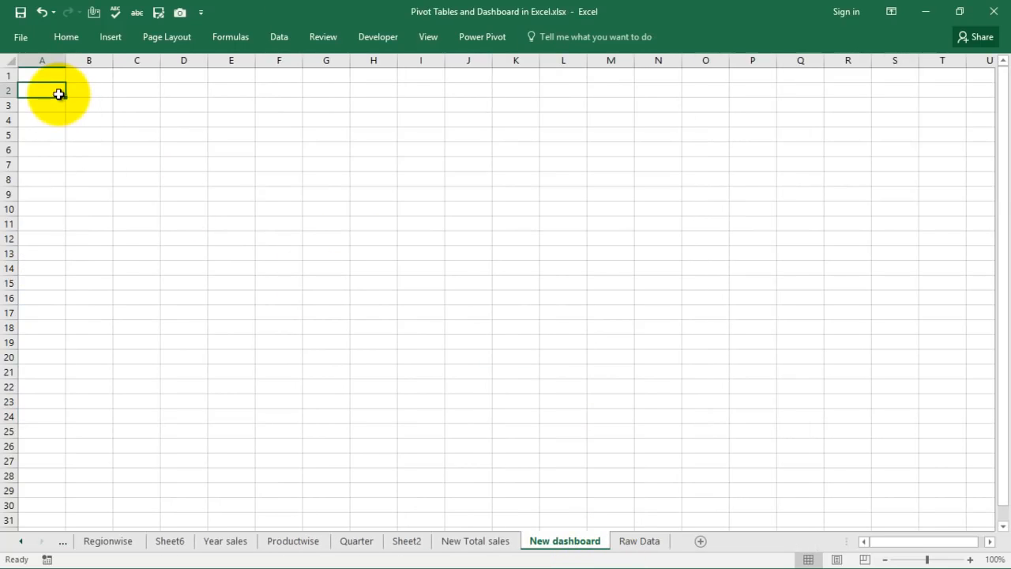
right_click(58, 94)
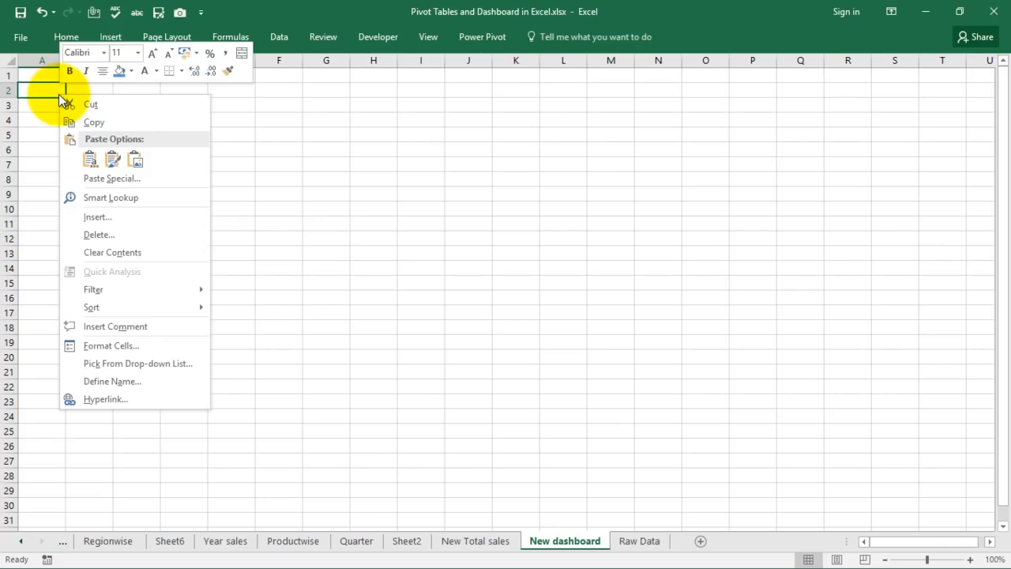
click(90, 160)
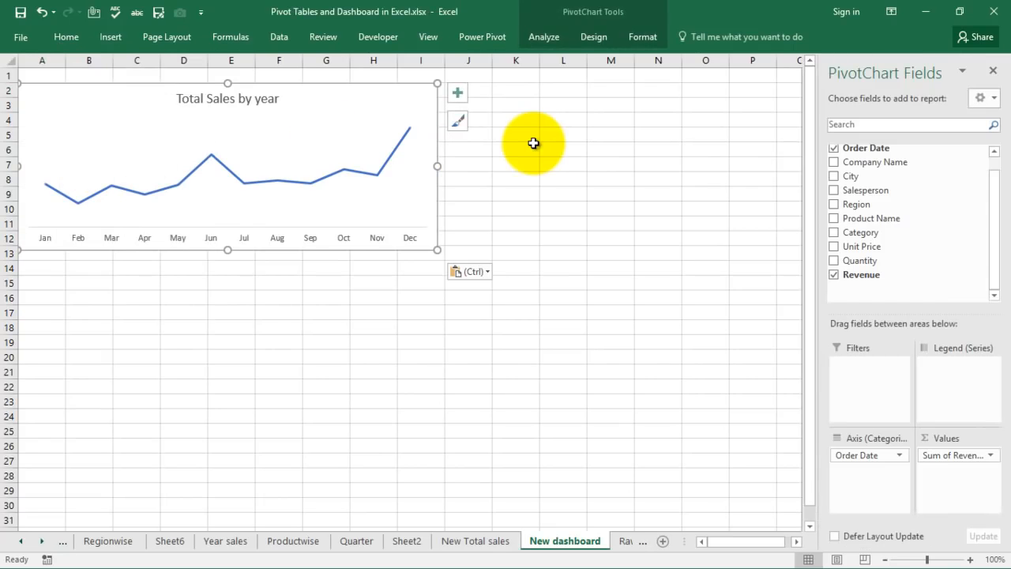
click(528, 149)
drag(302, 98, 344, 102)
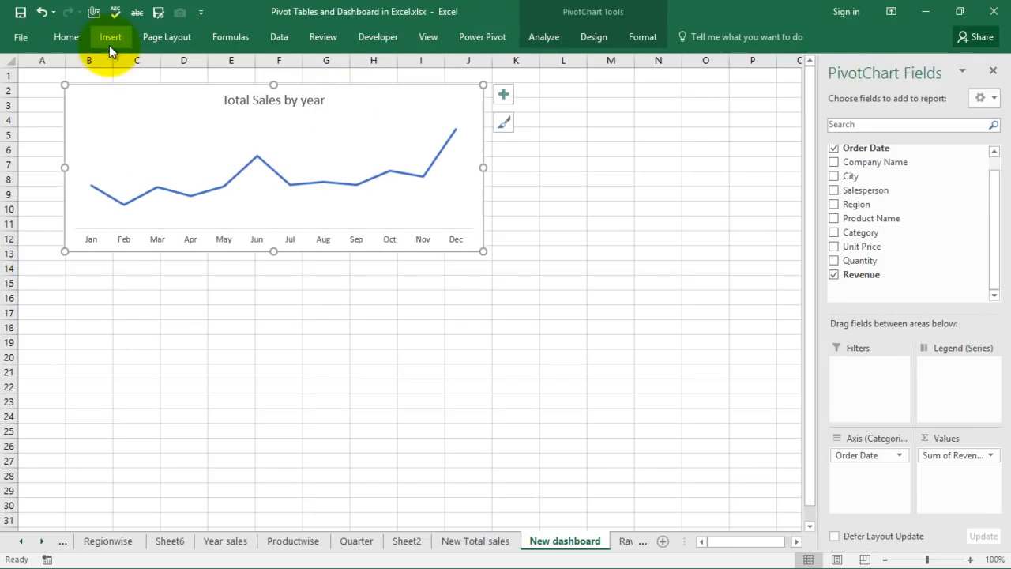
Fill every cell of the New dashboard sheet with light grey.
click(9, 61)
click(67, 41)
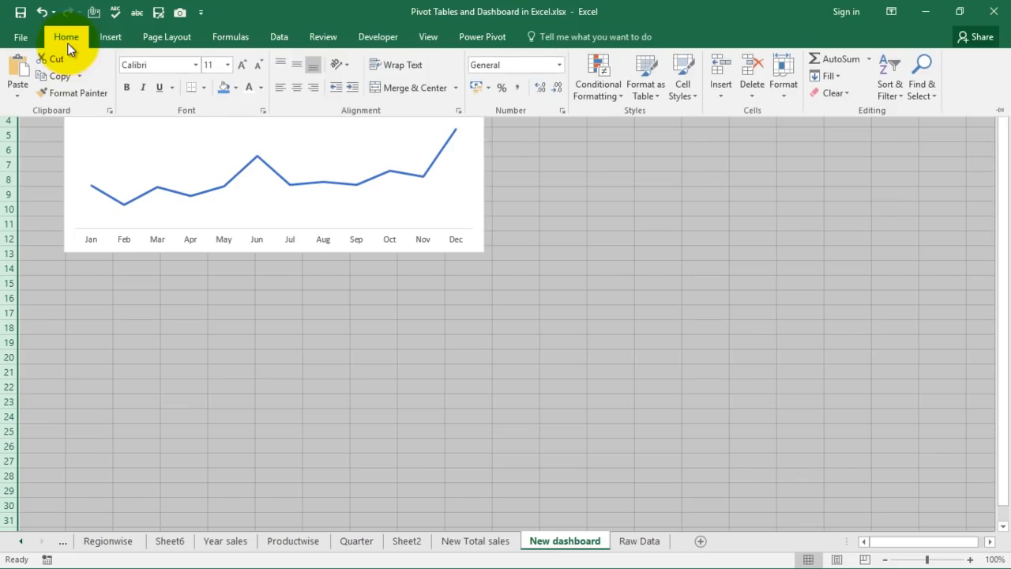
click(236, 88)
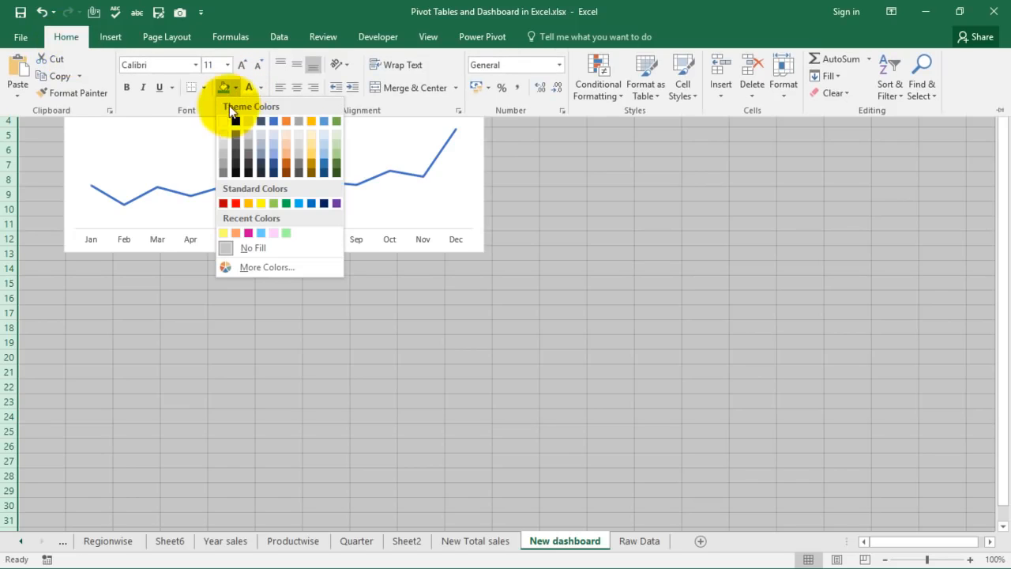
click(224, 120)
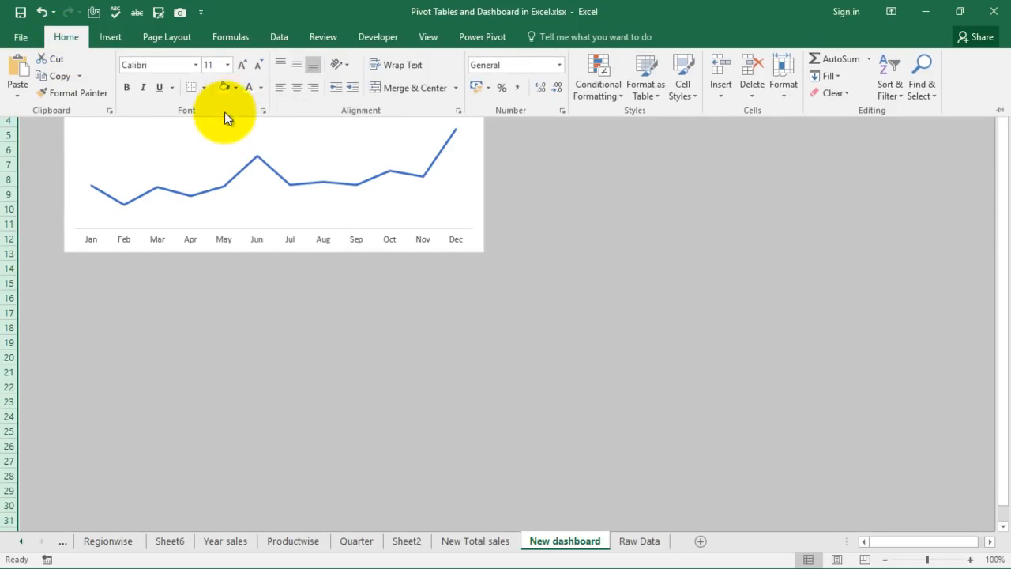
click(236, 88)
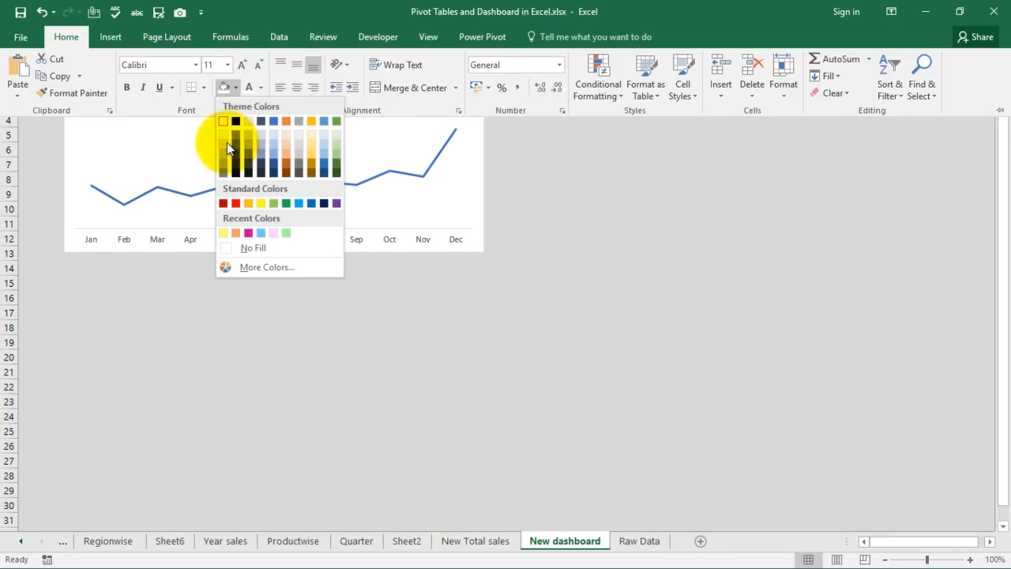
click(226, 142)
click(565, 199)
key(ctrl+F1)
key(Up)
key(Up)
key(Up)
key(Up)
key(Up)
key(Up)
key(Up)
key(Up)
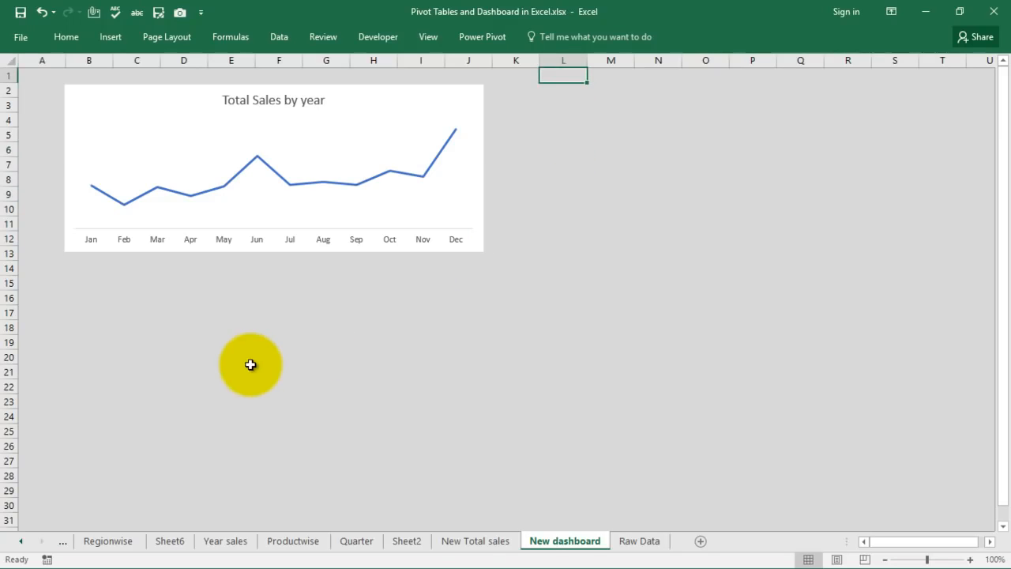
Create a PivotTable from the whole Raw Data table on a new sheet.
click(647, 550)
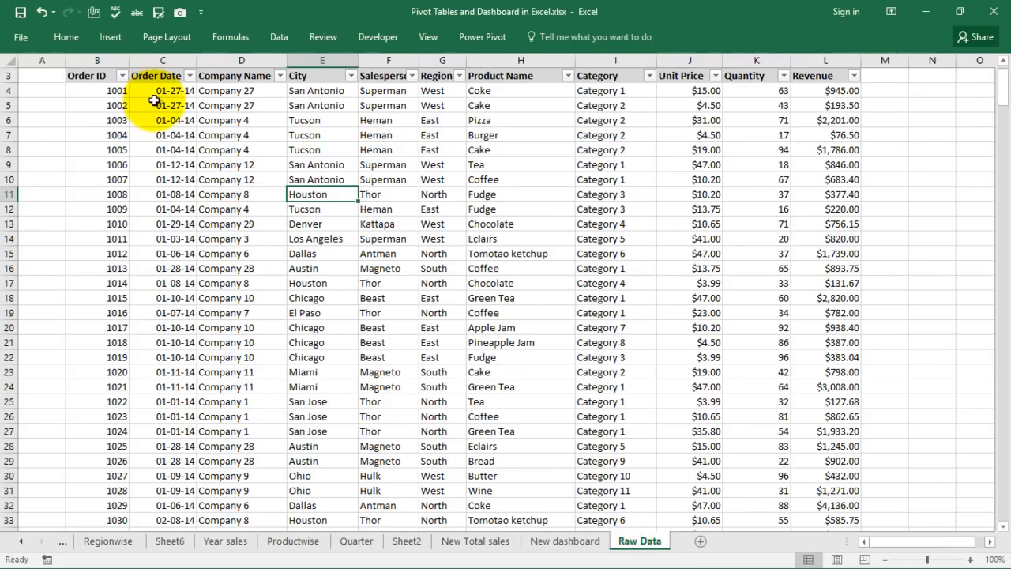
click(290, 141)
key(ctrl+a)
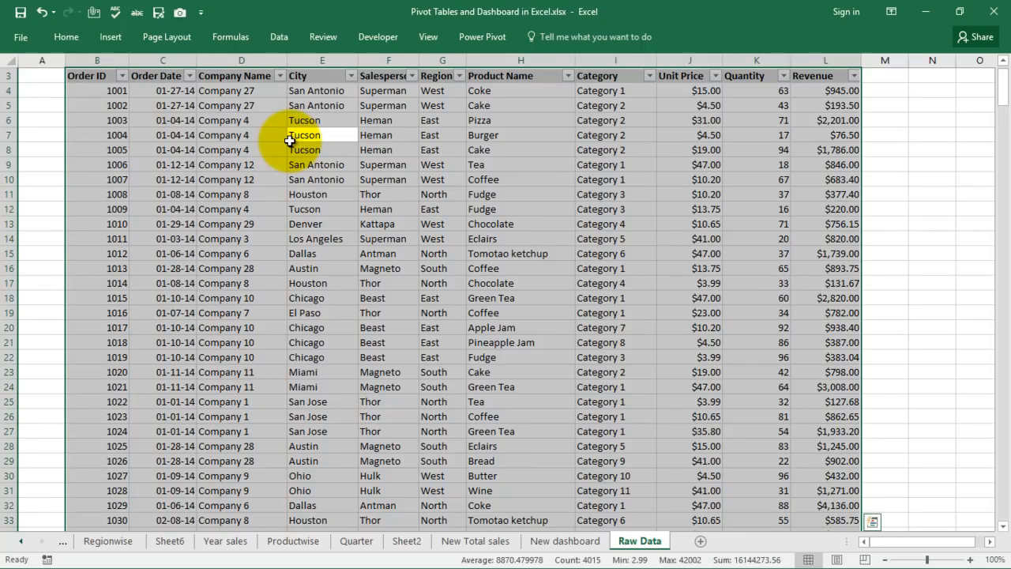
click(109, 36)
click(30, 68)
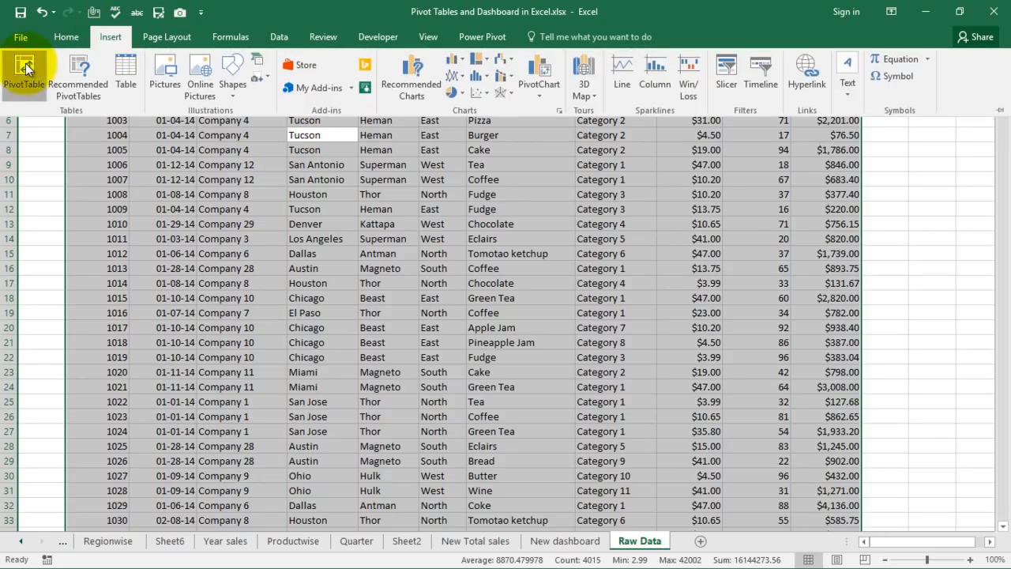
click(802, 369)
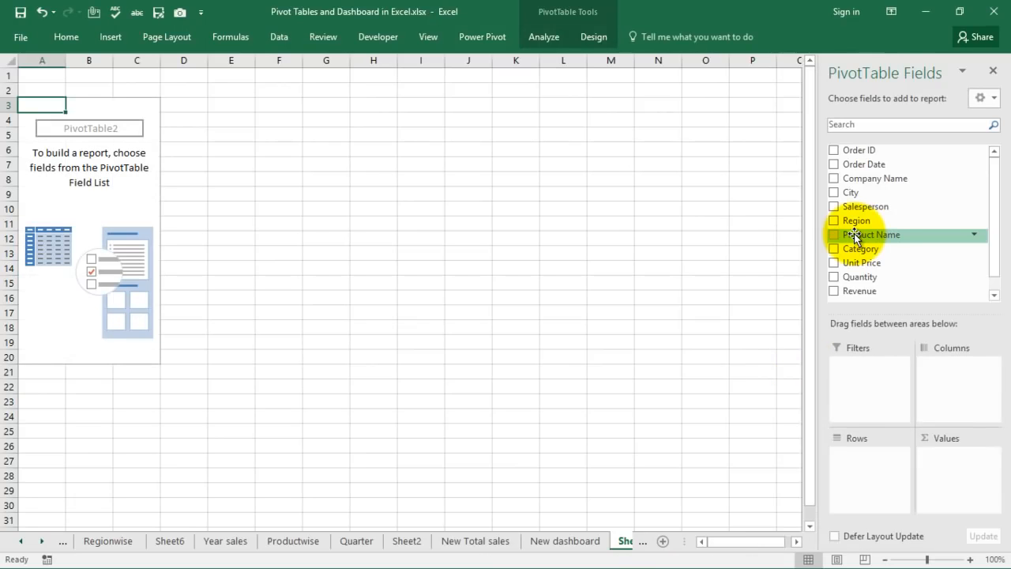
Add Salesperson as pivot rows and summed Revenue as values.
drag(835, 208, 866, 464)
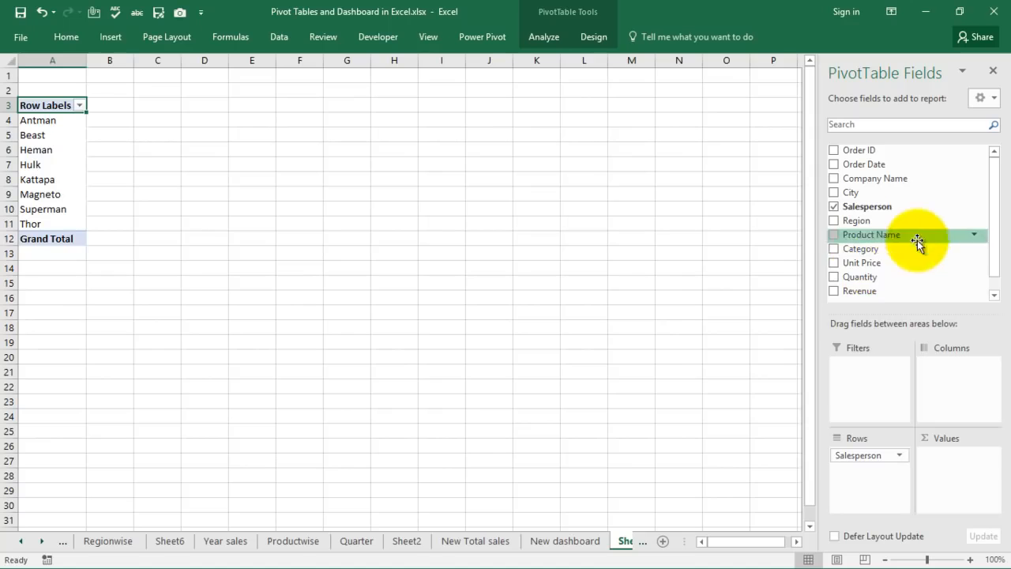
drag(837, 290, 947, 470)
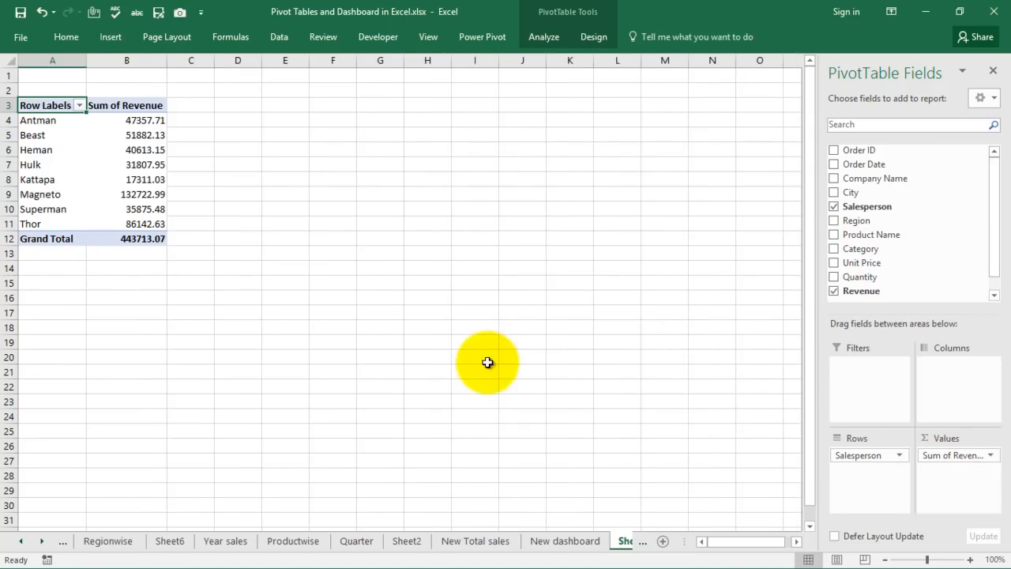
click(140, 139)
Insert a Clustered Bar pivot chart from the salesperson revenue pivot table.
click(132, 165)
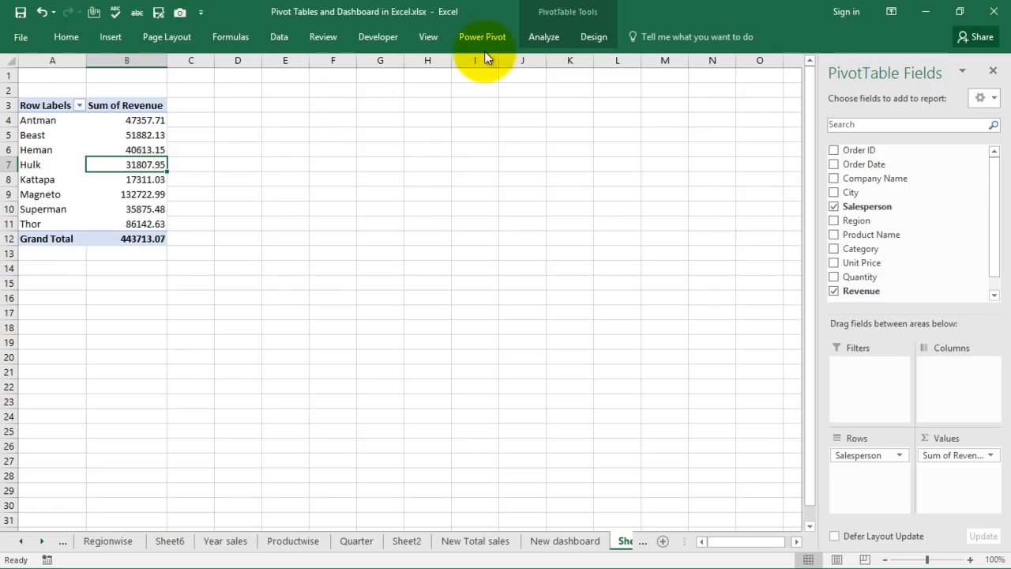
click(550, 36)
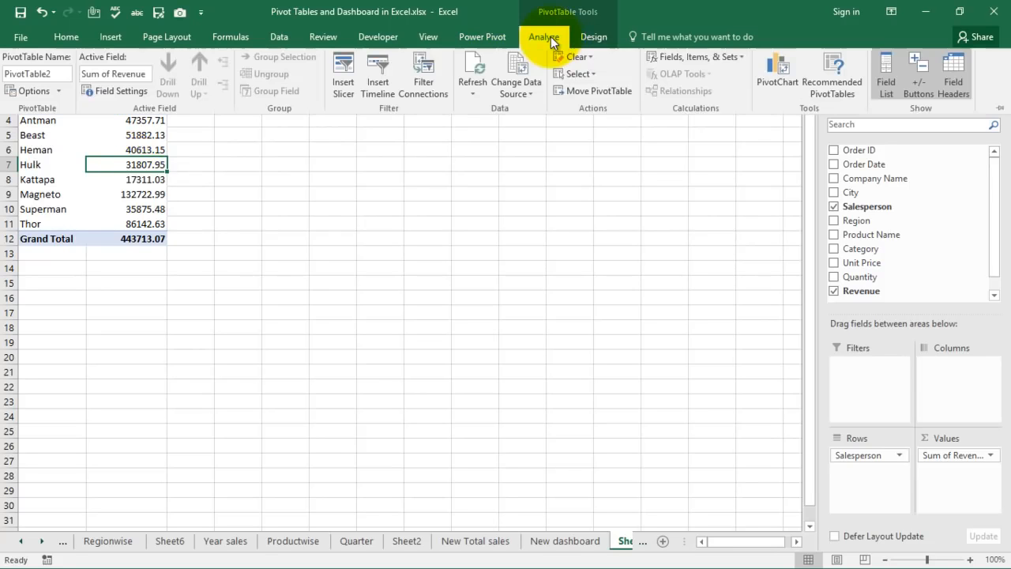
click(783, 73)
mouse_move(571, 234)
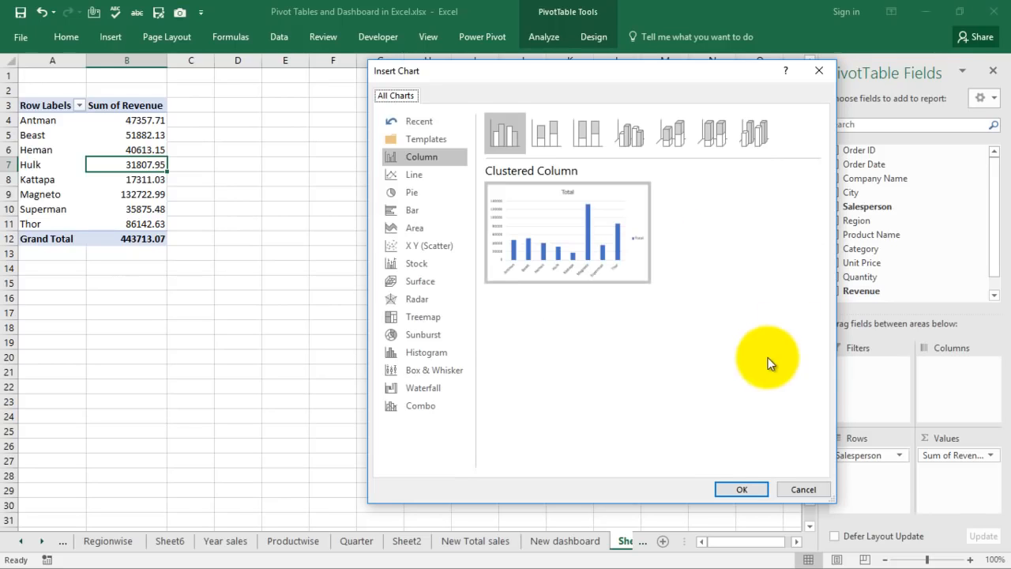
click(407, 210)
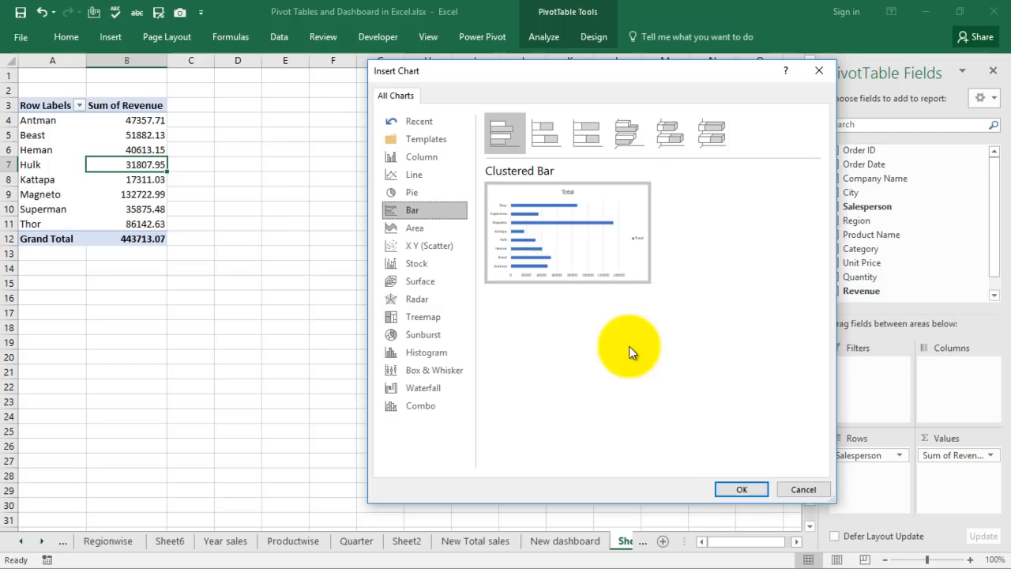
click(740, 489)
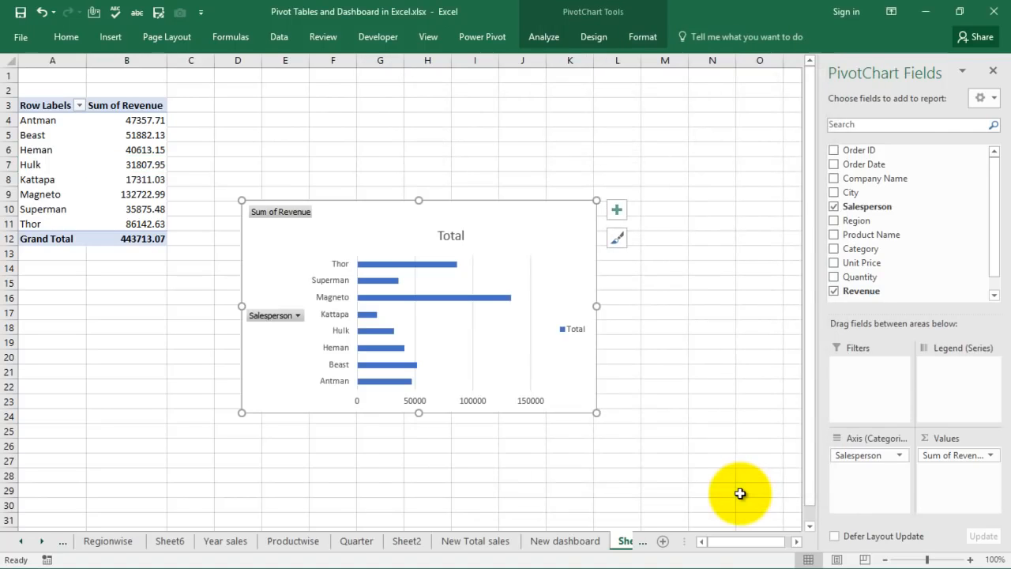
Hide all field buttons on the bar chart and delete its Total legend.
right_click(281, 318)
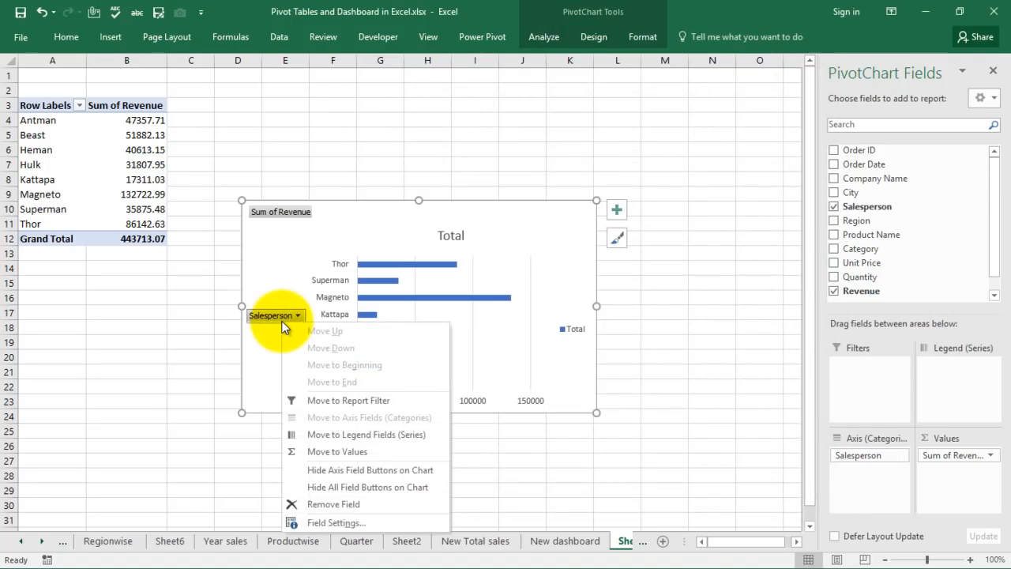
click(352, 489)
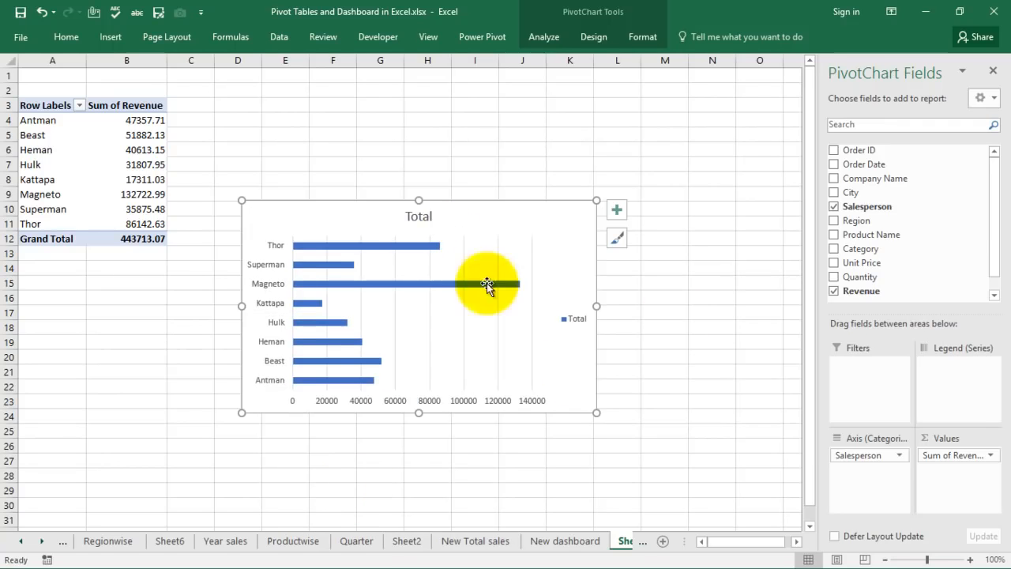
click(578, 324)
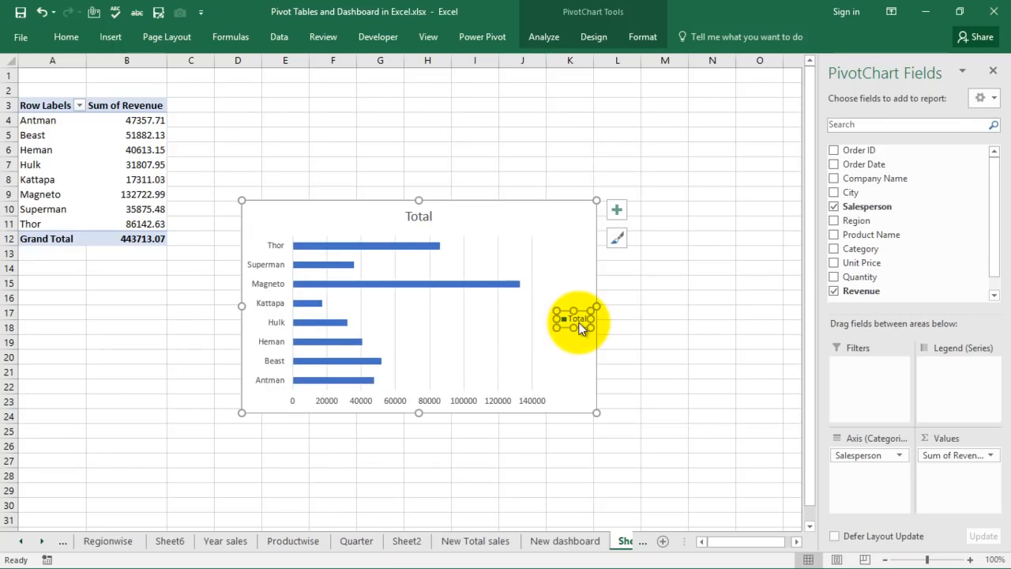
key(Delete)
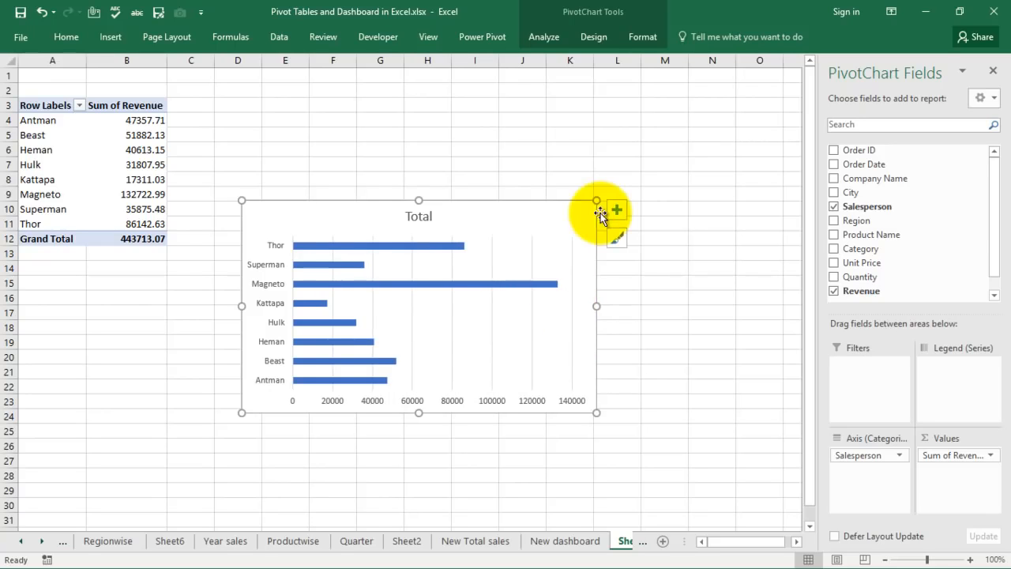
Apply a Quick Layout that shows revenue labels on each bar, and delete the legend.
click(594, 37)
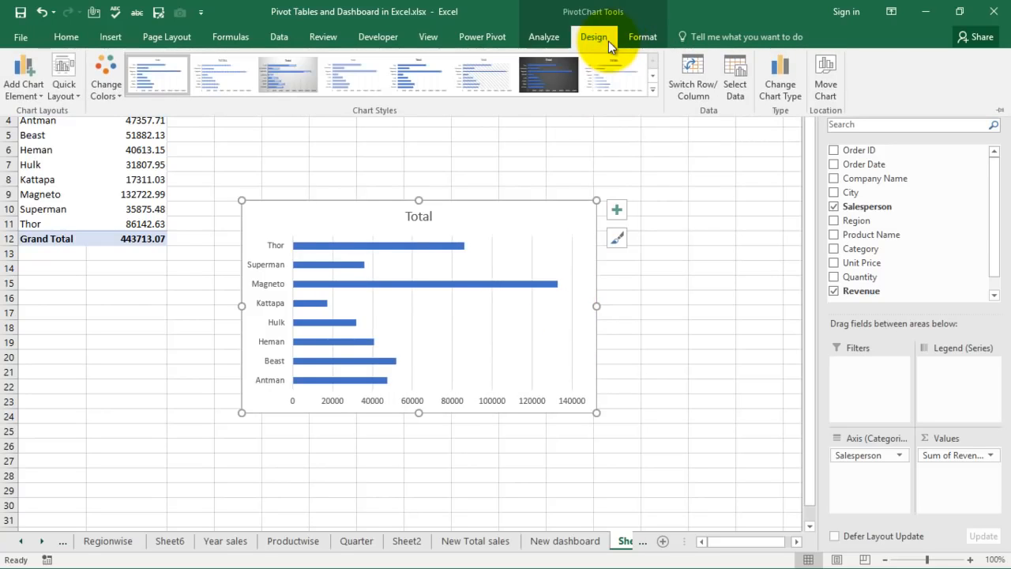
click(61, 67)
click(109, 125)
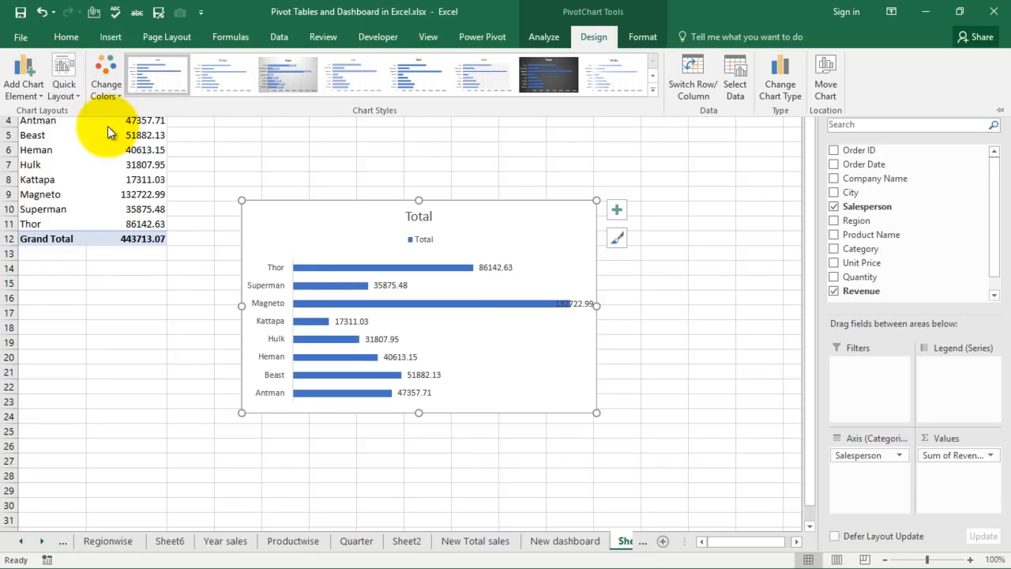
click(502, 267)
click(502, 269)
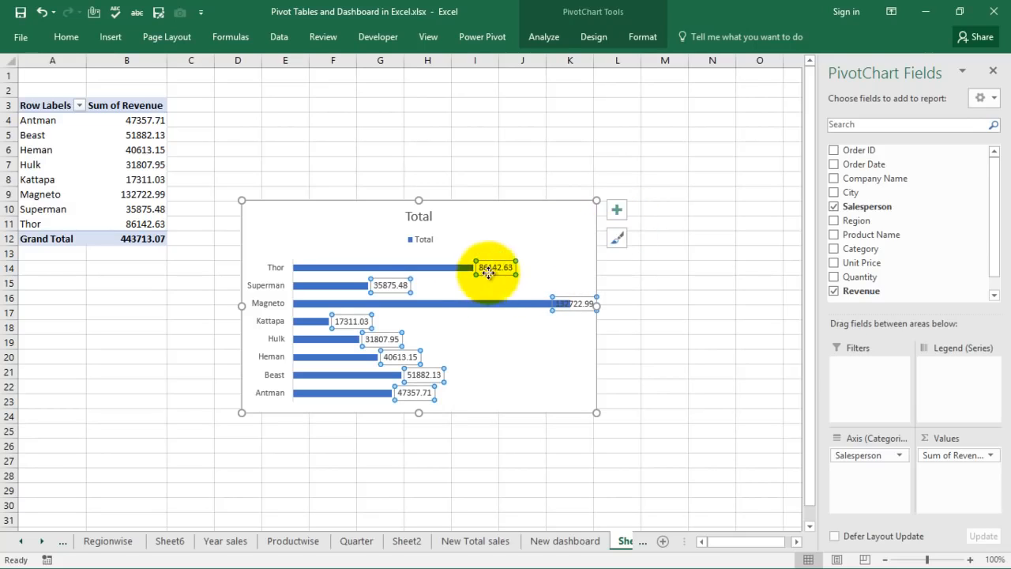
click(425, 239)
key(Delete)
Rename the chart title from Total to 'Salesrep Wise Data'.
click(422, 216)
double_click(419, 215)
text(Sales)
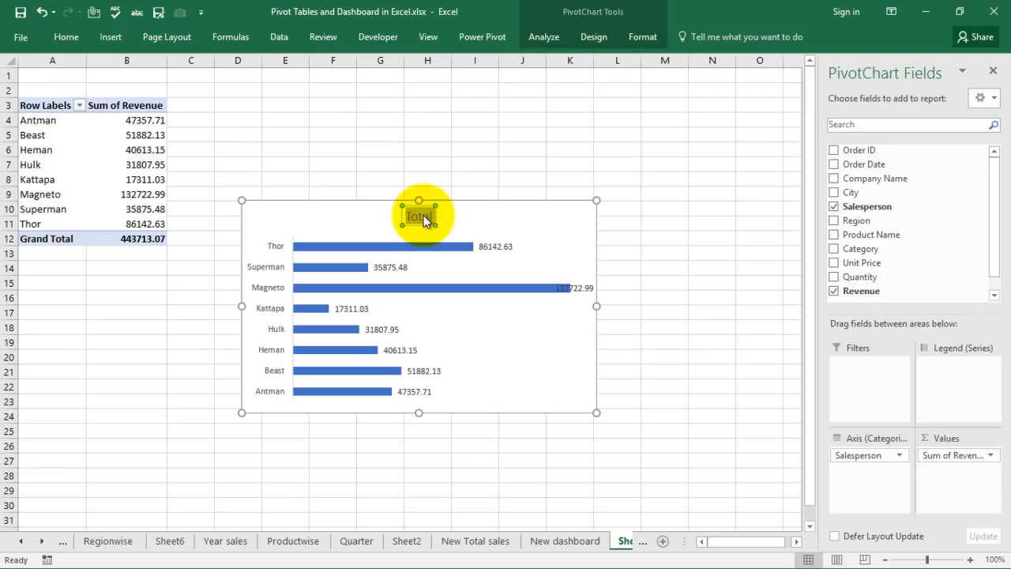
text(rep)
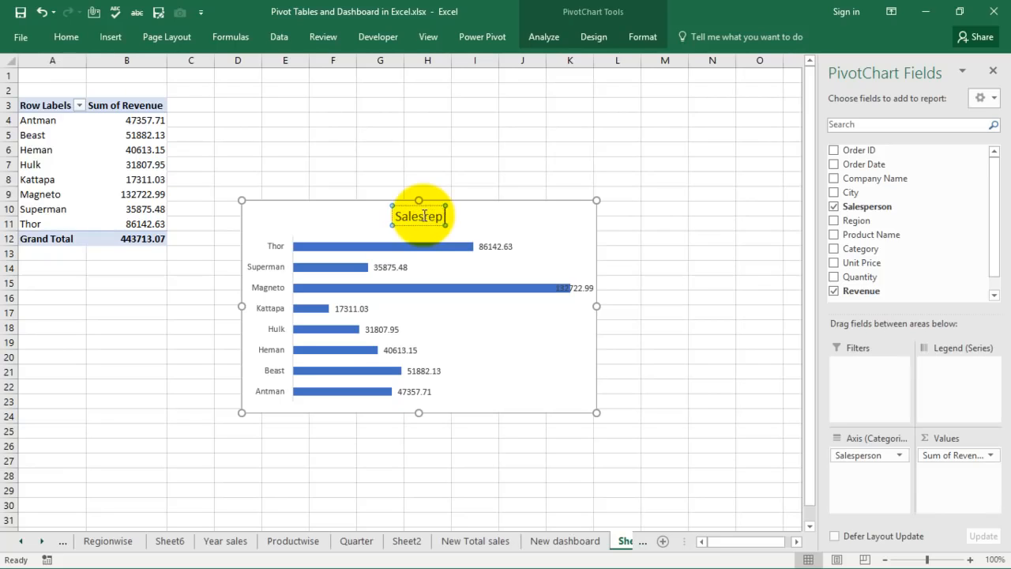
text( Wise datea)
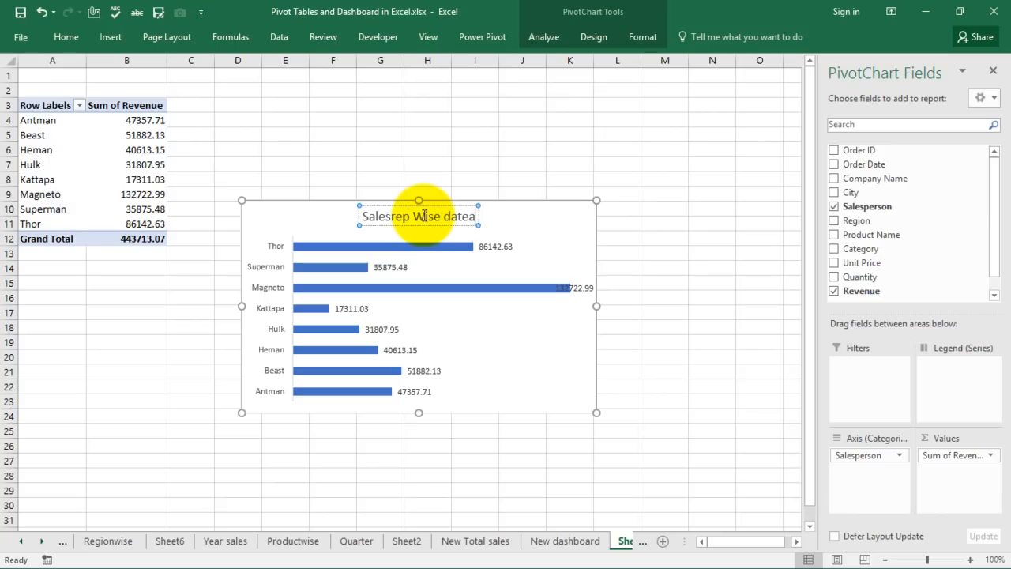
key(BackSpace)
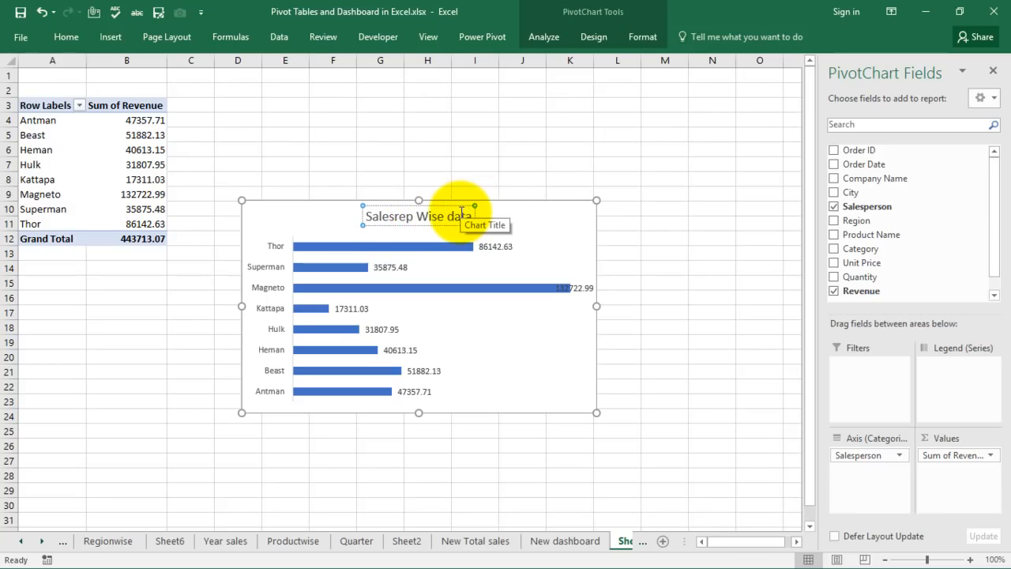
key(BackSpace)
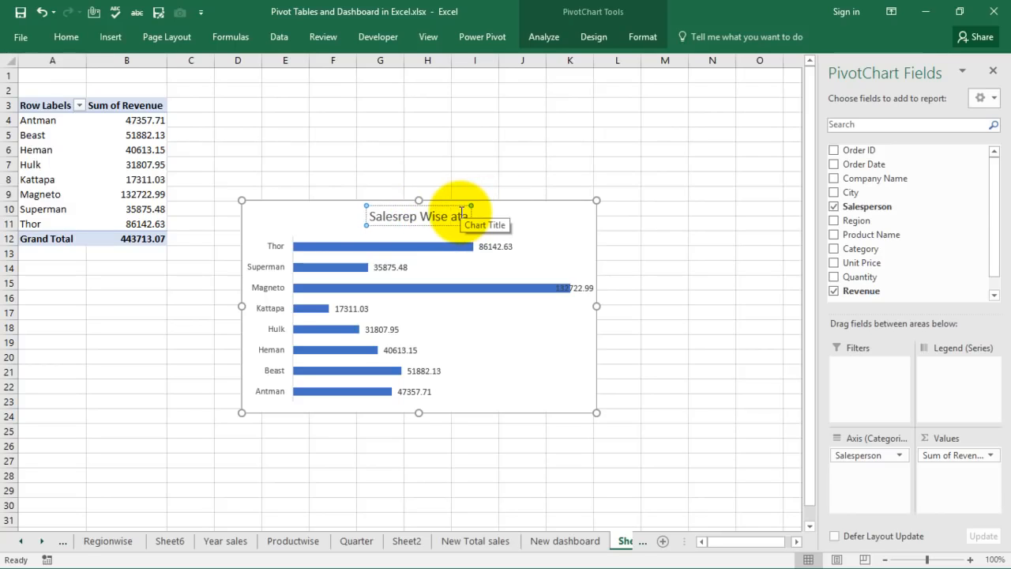
text(D)
click(645, 149)
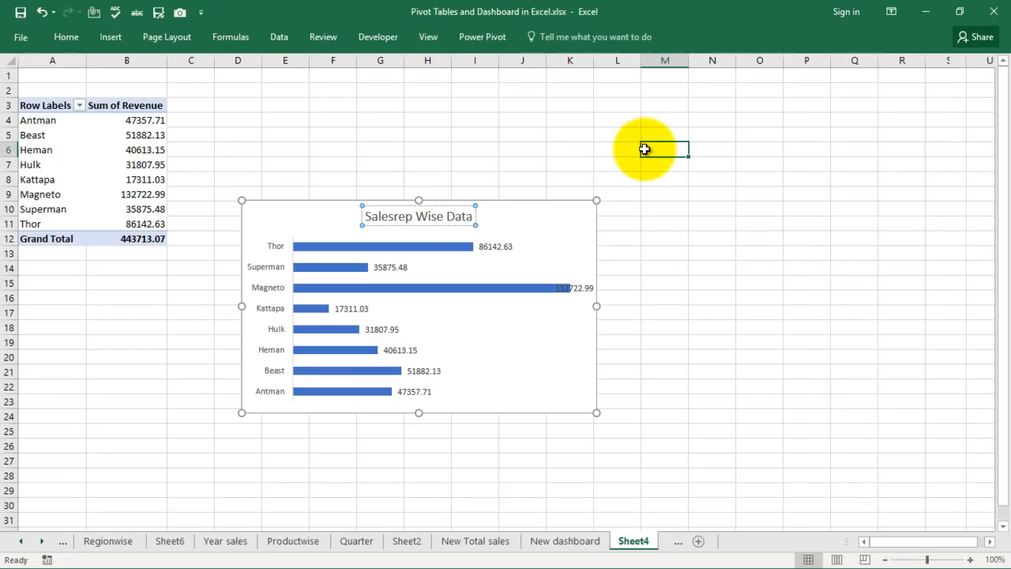
Copy the salesperson bar chart and paste it at B17 on the New dashboard sheet.
click(511, 223)
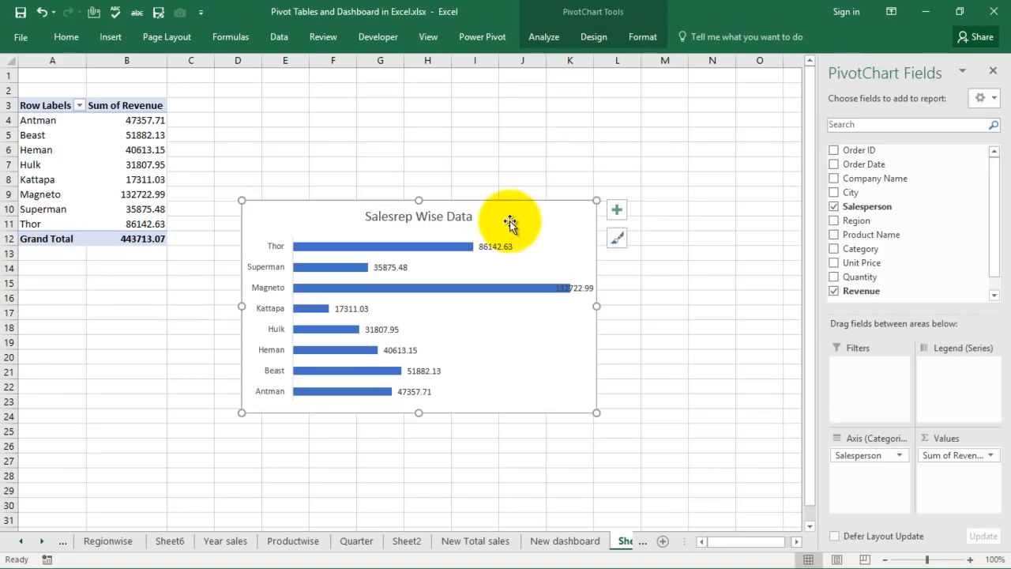
right_click(510, 221)
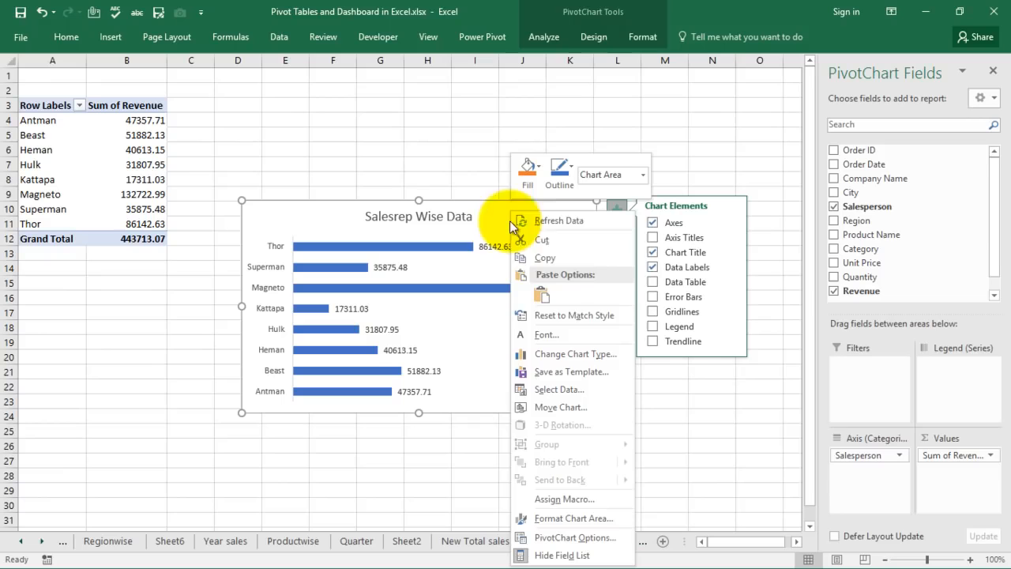
click(541, 255)
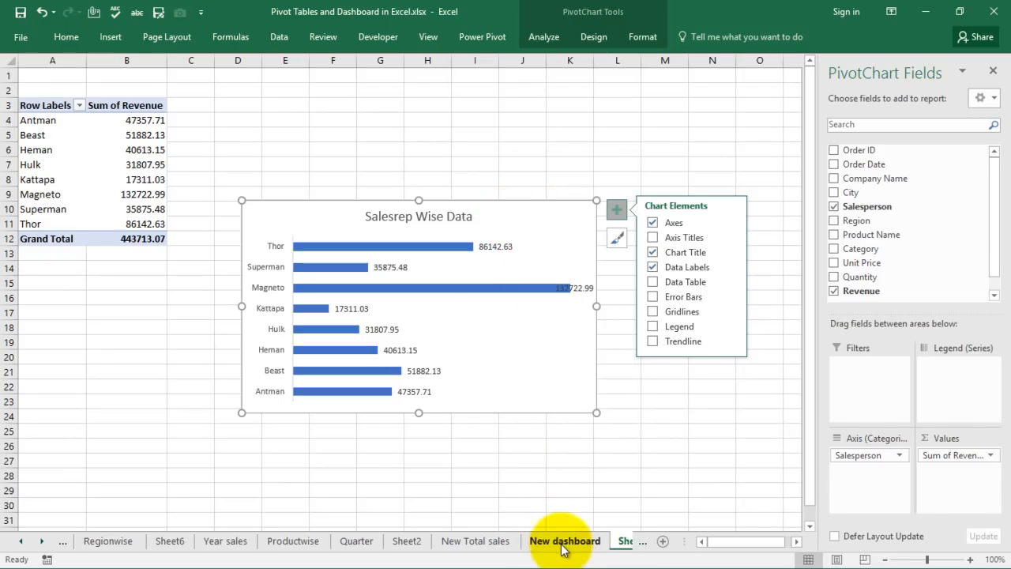
click(563, 542)
click(104, 308)
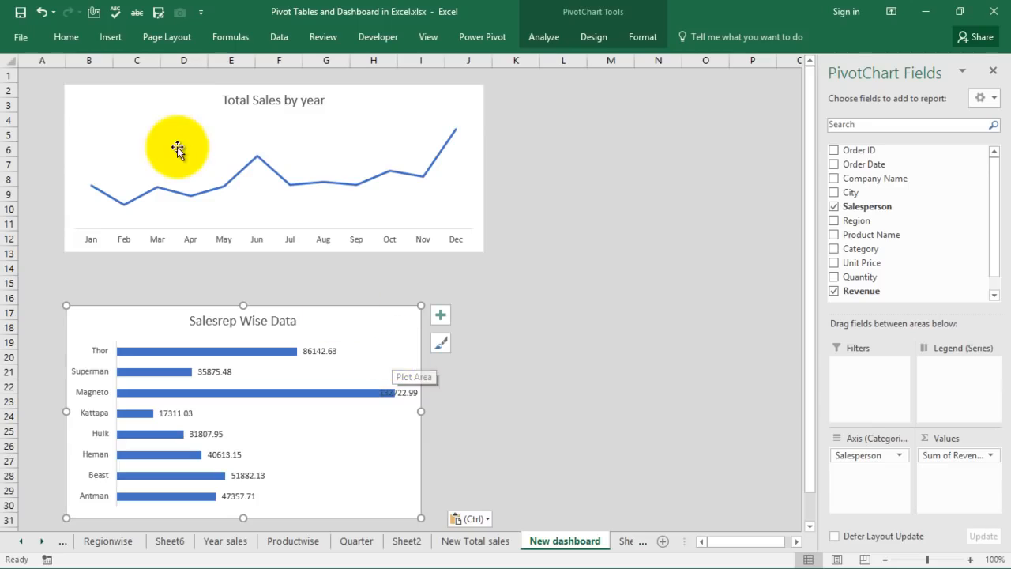
Align the left edges of the Total Sales by year and Salesrep Wise Data charts.
click(114, 118)
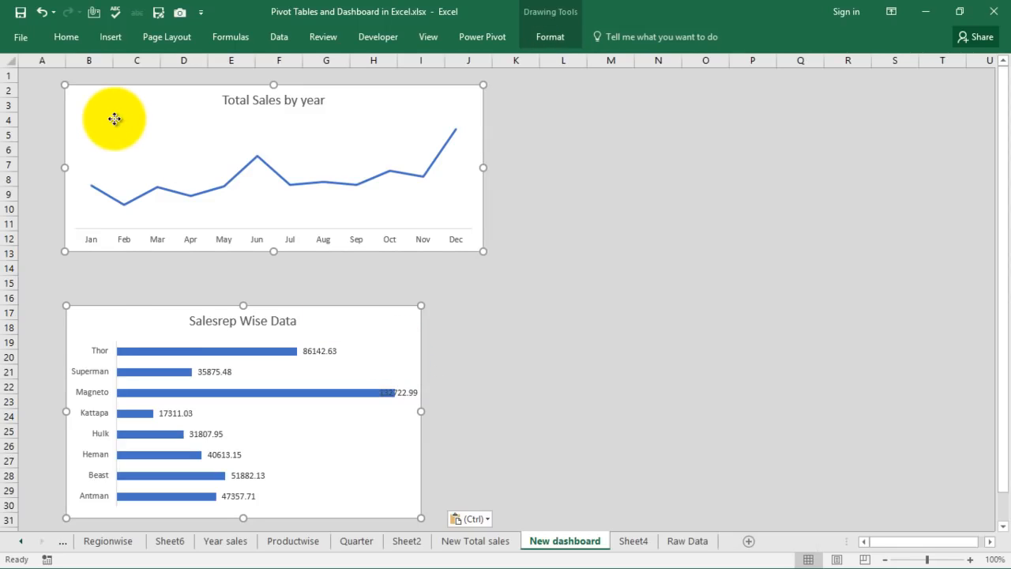
ctrl+click(96, 316)
ctrl+click(97, 316)
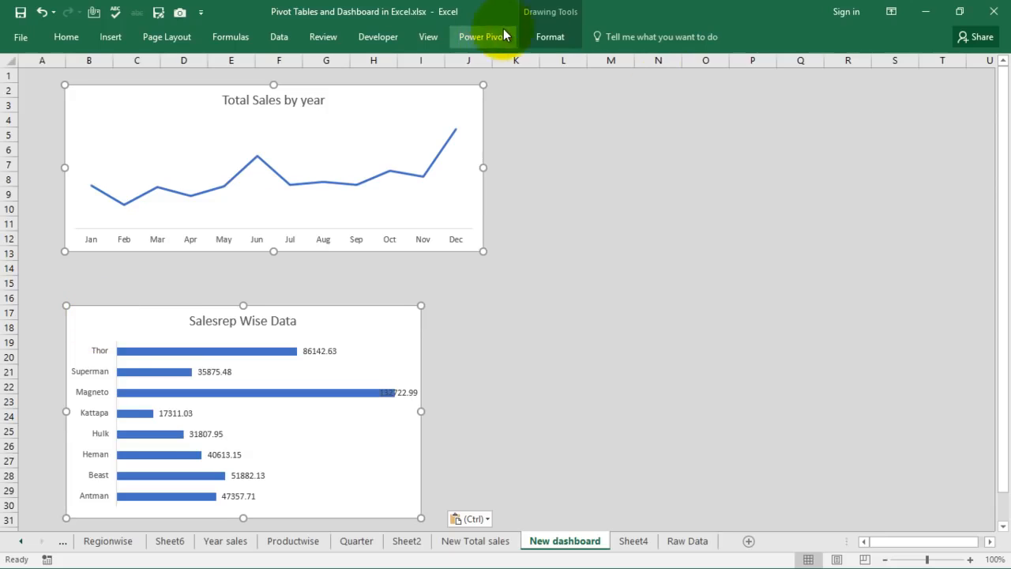
click(543, 38)
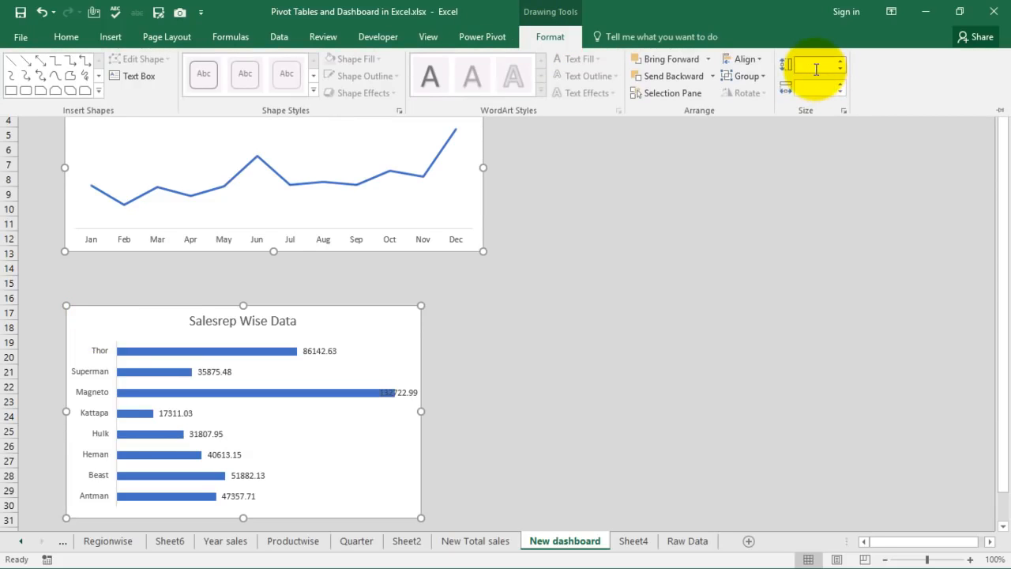
click(747, 59)
click(761, 79)
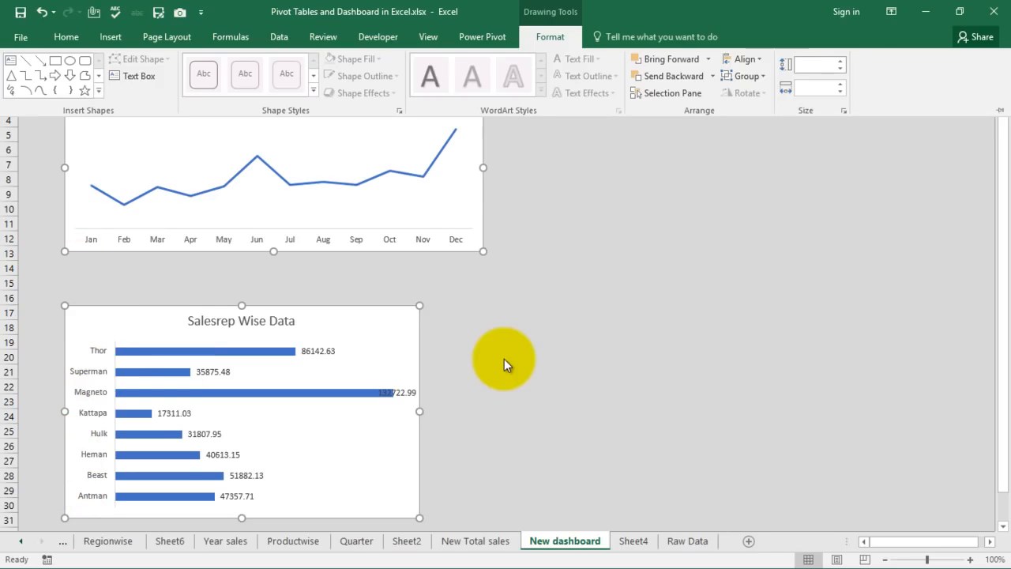
key(ctrl+F1)
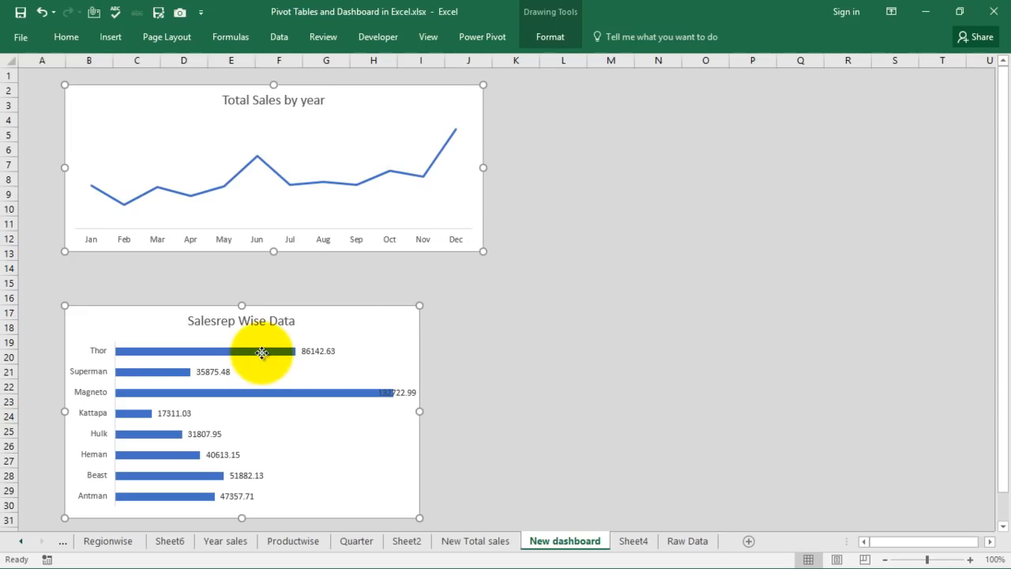
click(509, 355)
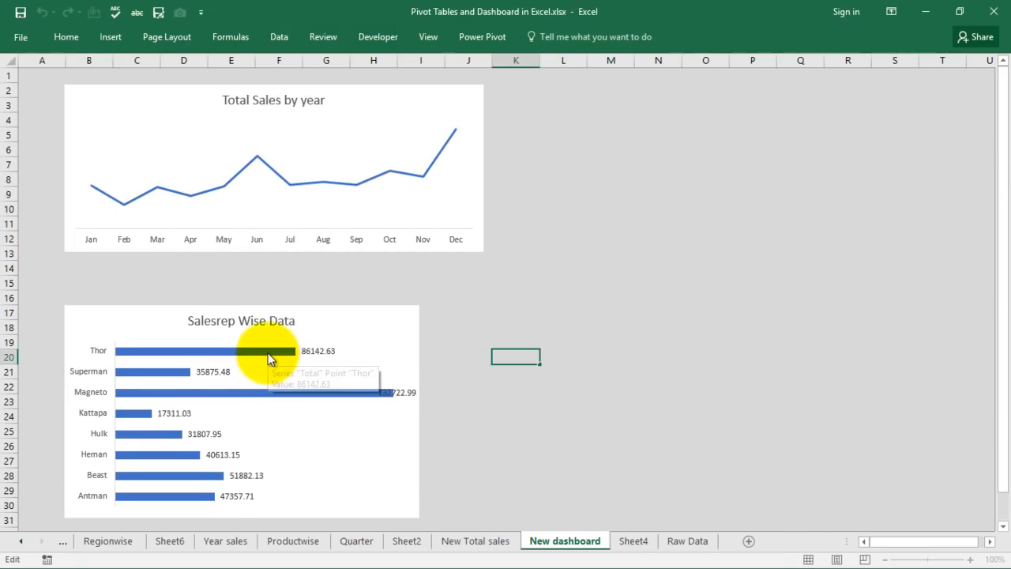
Fill the Salesrep Wise Data chart's bars with a custom light green colour.
click(269, 354)
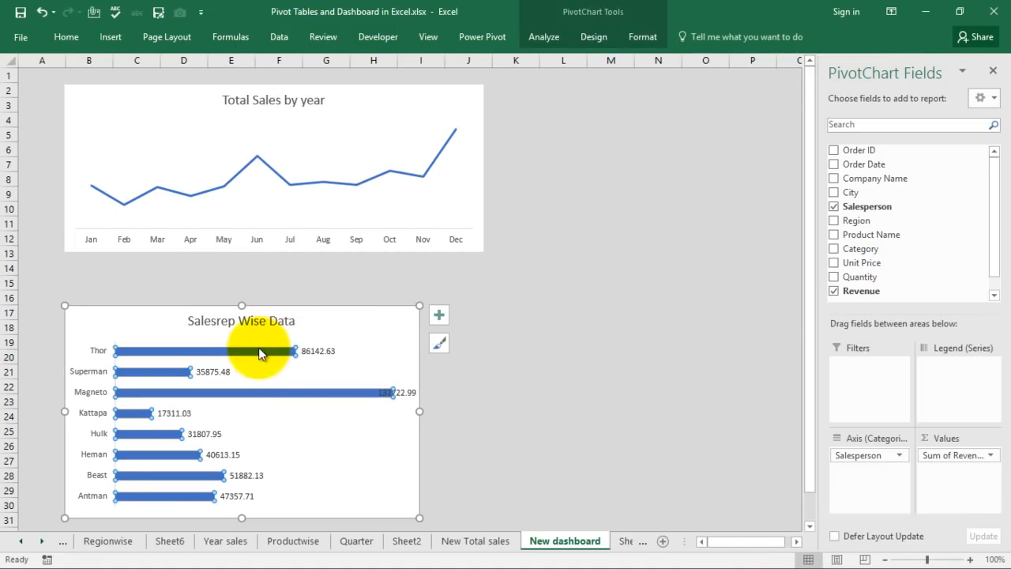
click(596, 42)
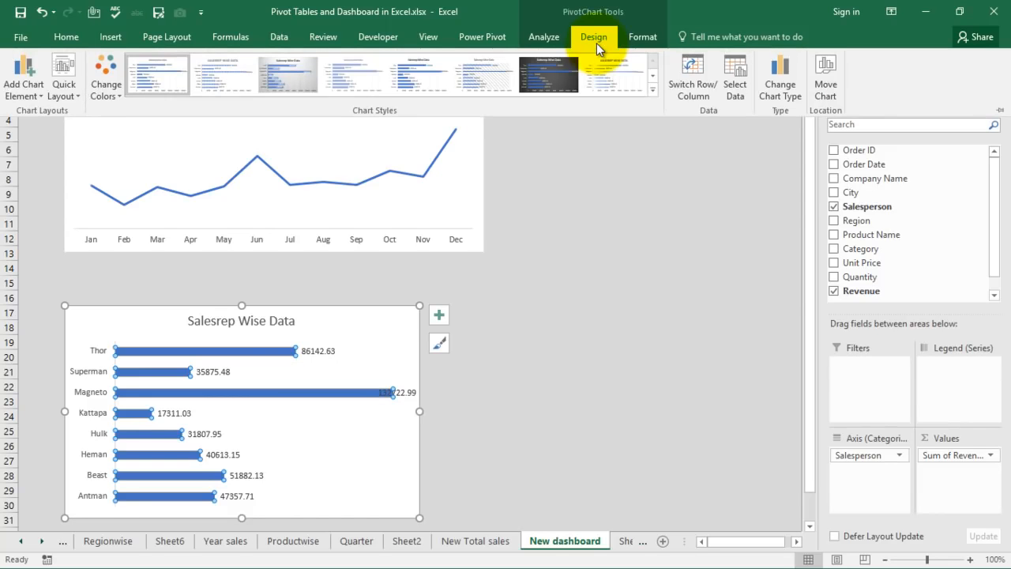
click(632, 43)
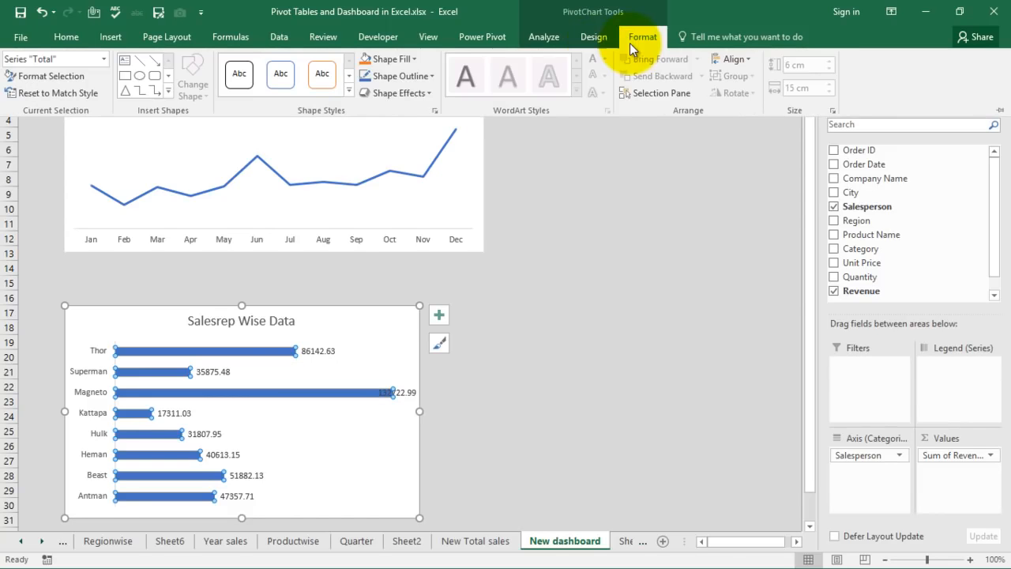
click(415, 59)
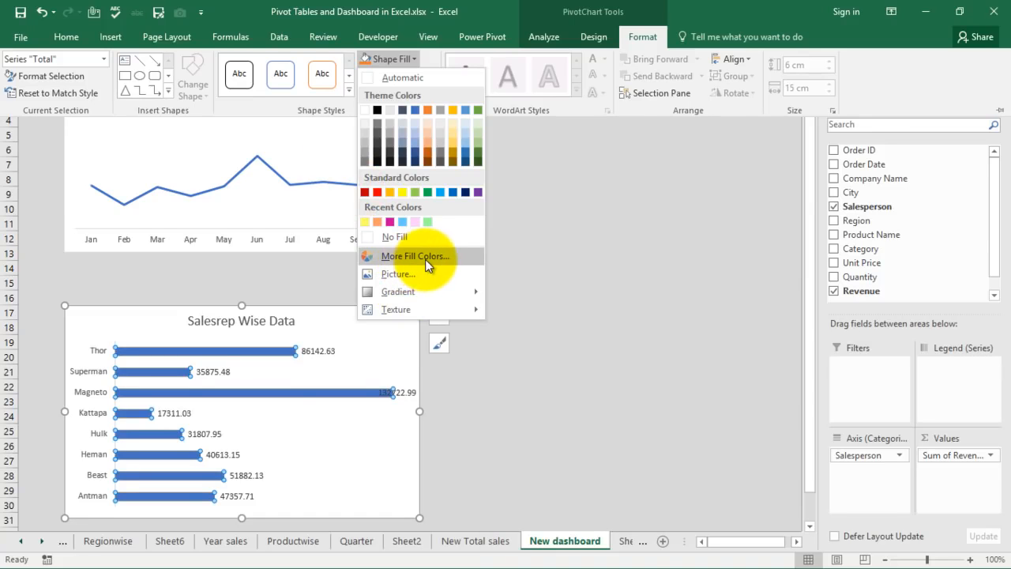
click(425, 260)
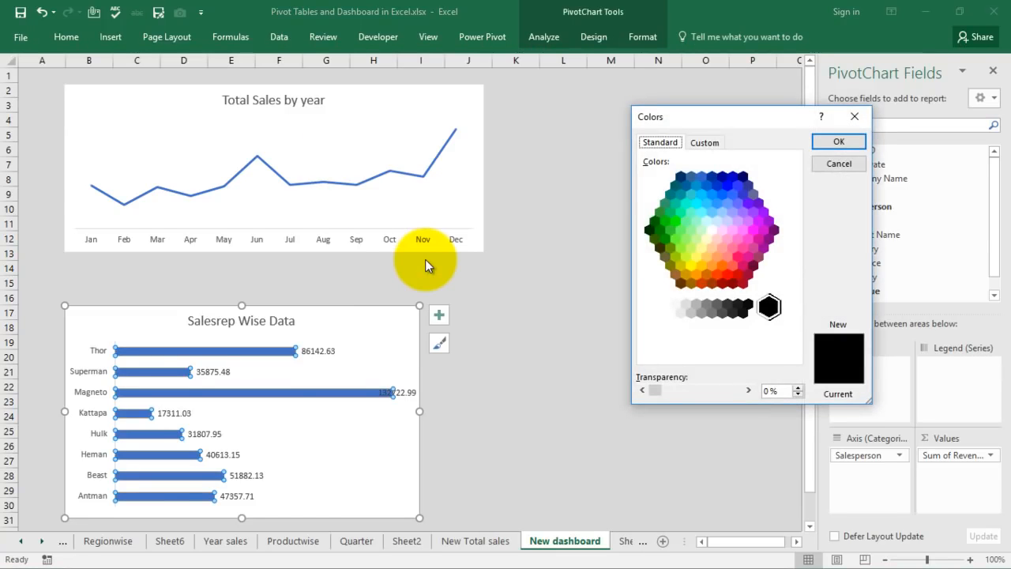
click(680, 231)
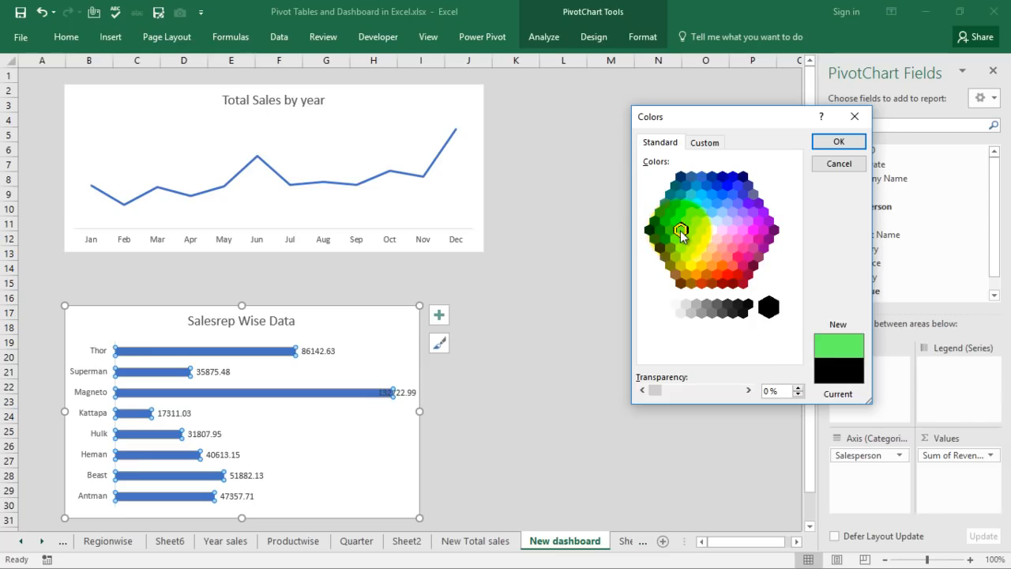
click(836, 144)
click(651, 278)
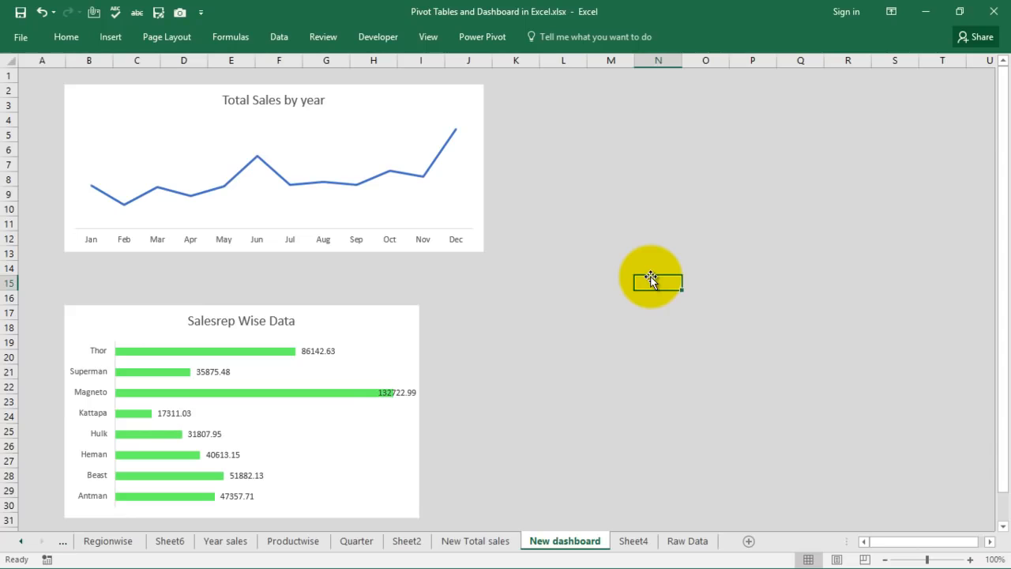
Add data labels to the Total Sales by year line chart.
click(391, 171)
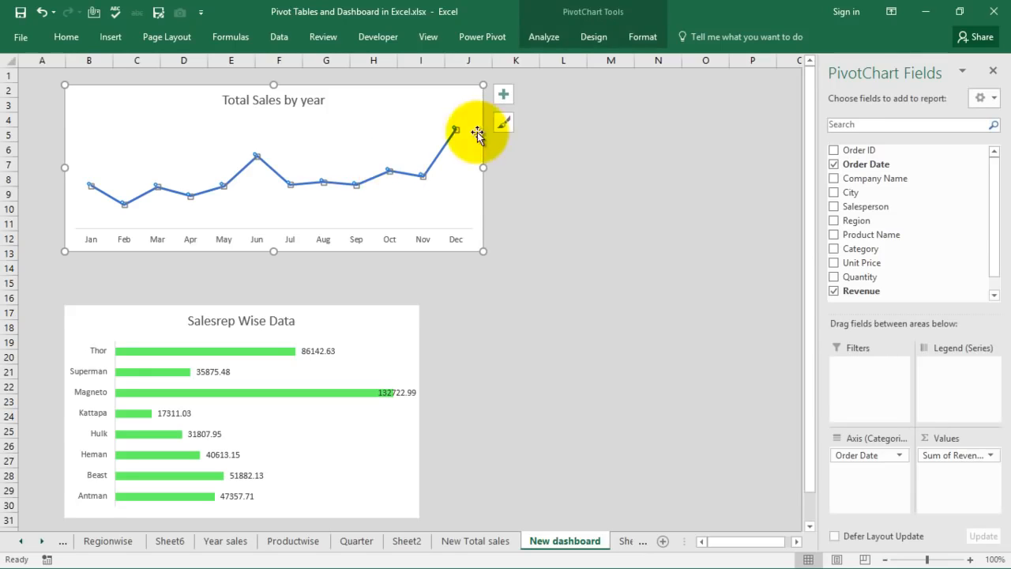
click(504, 95)
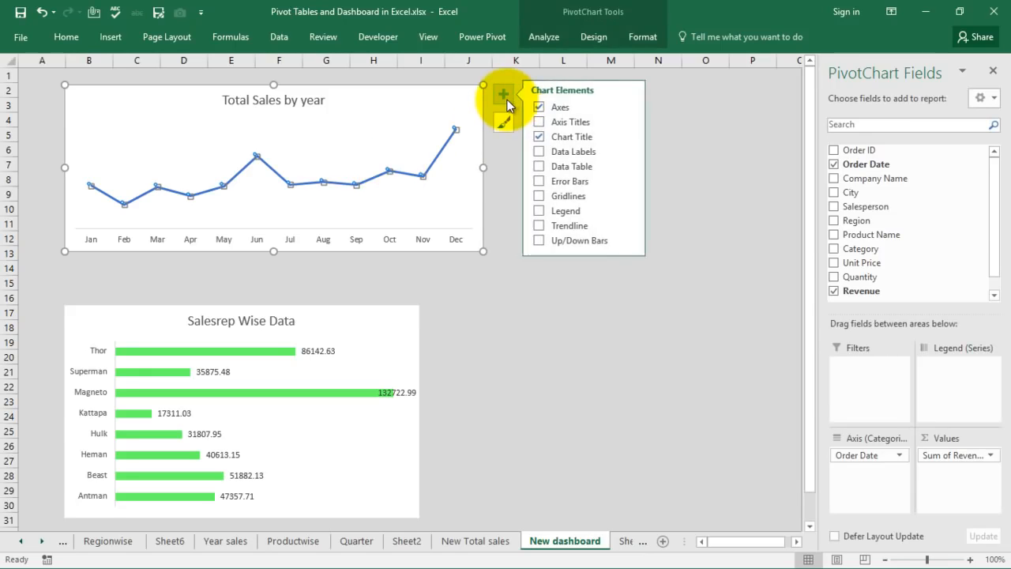
click(540, 151)
click(541, 150)
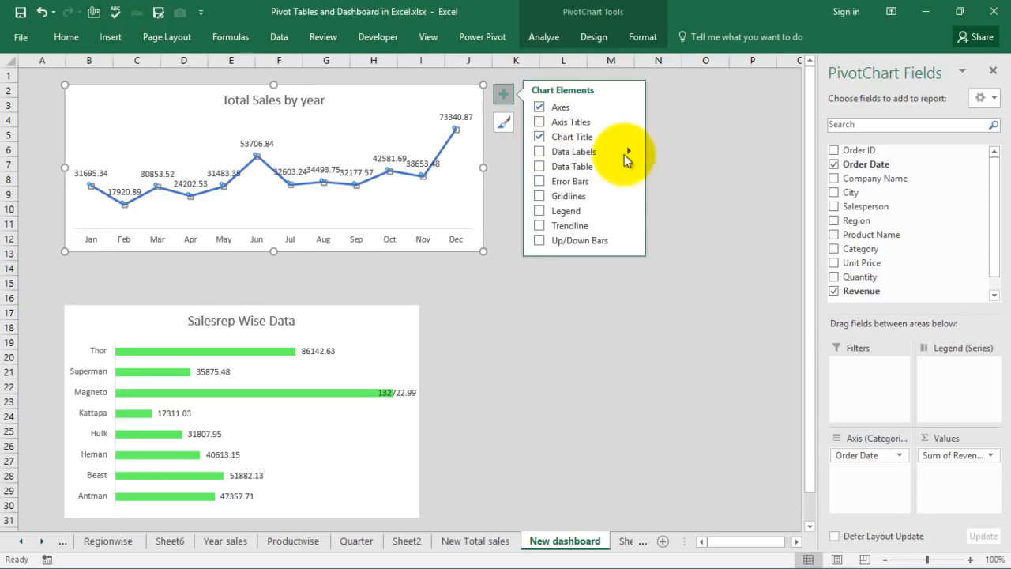
click(630, 152)
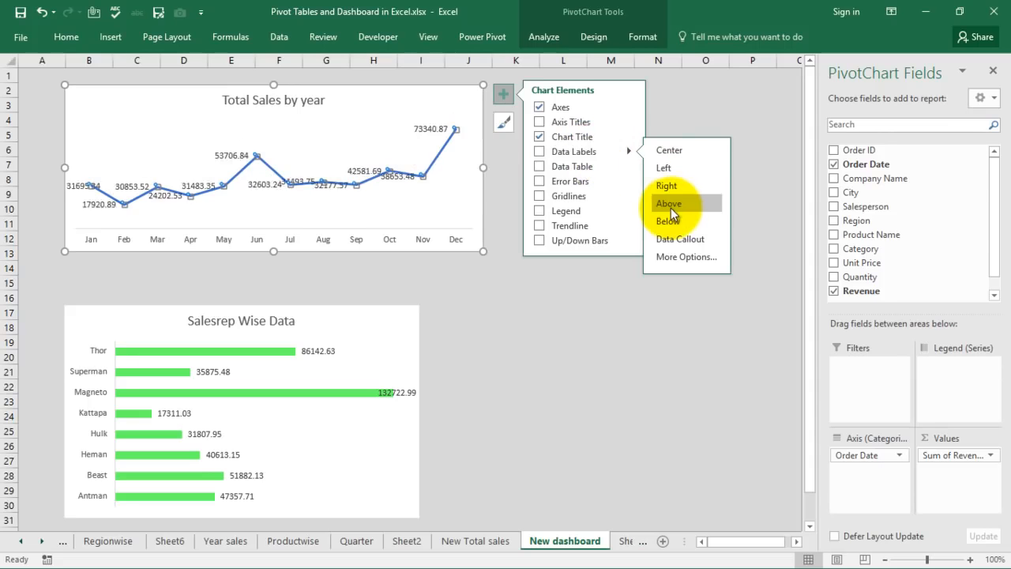
Format the line chart's labels as US dollar currency, 0 decimals, abbreviated in thousands like $73k.
click(687, 258)
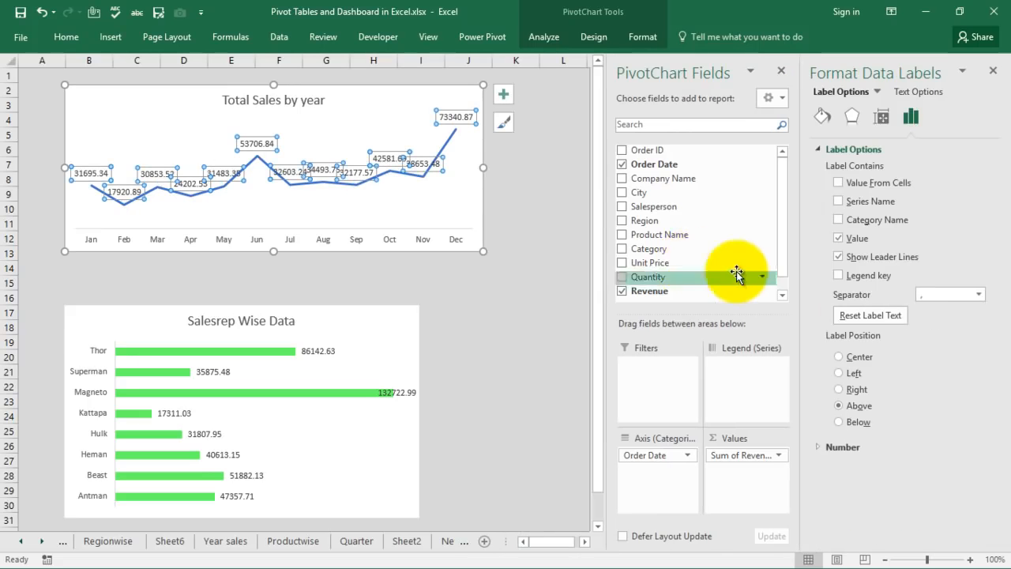
click(818, 447)
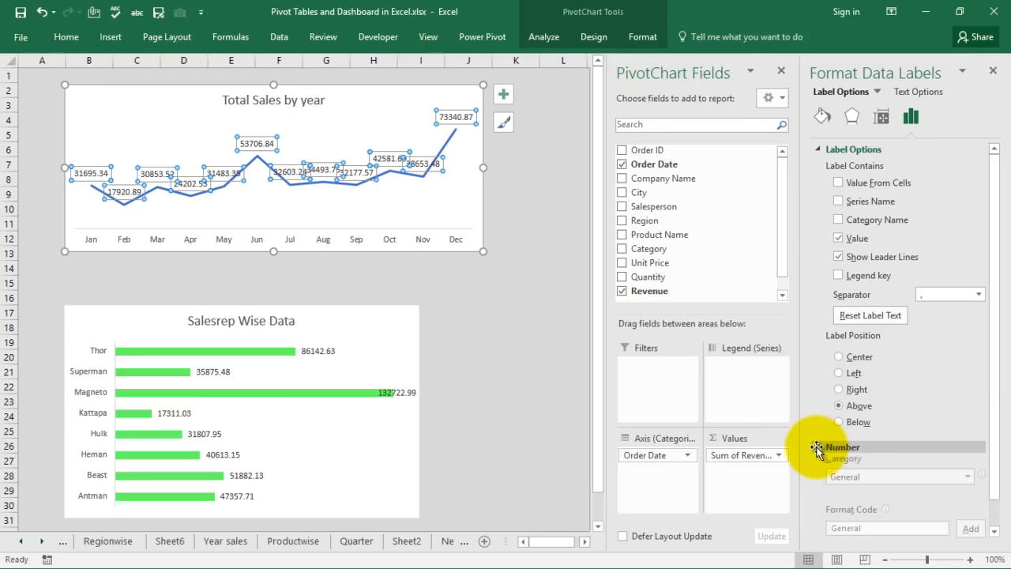
drag(998, 308, 1001, 377)
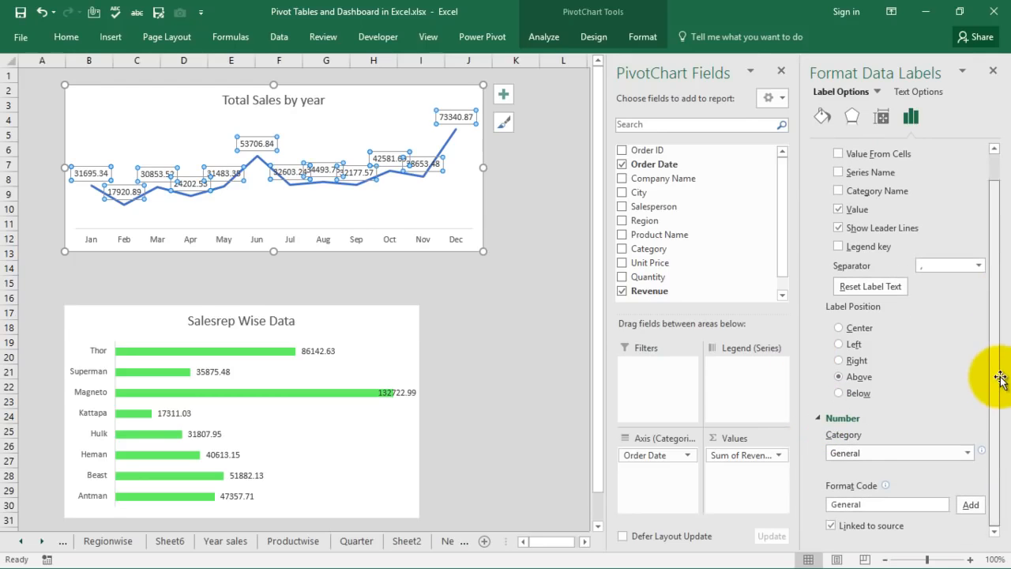
click(964, 454)
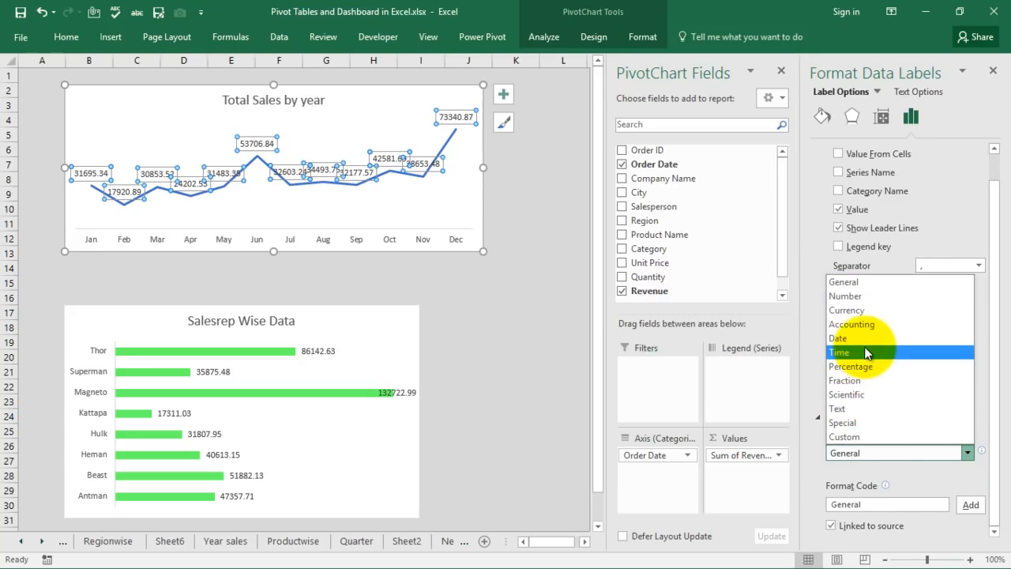
click(864, 311)
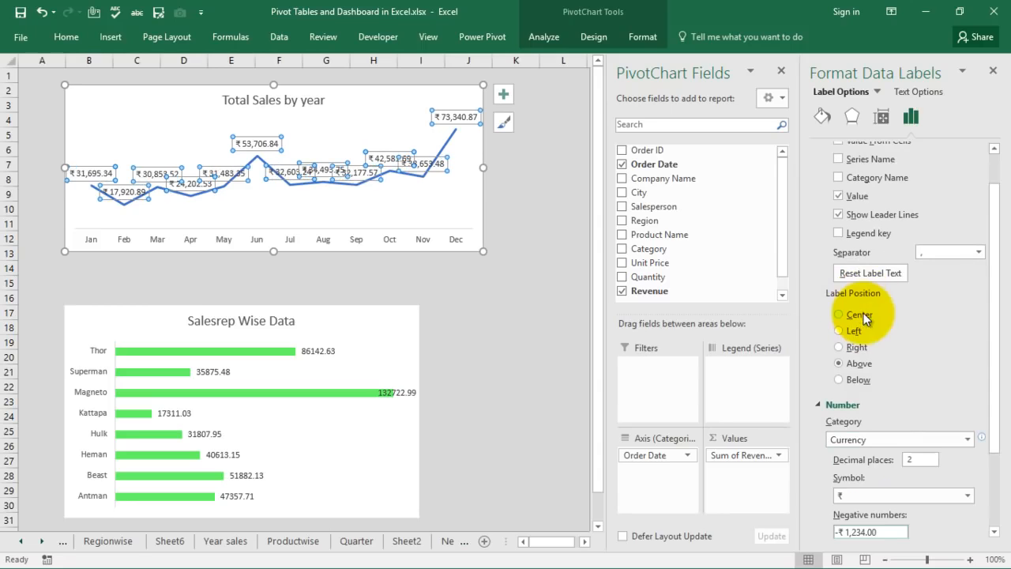
drag(993, 316, 990, 358)
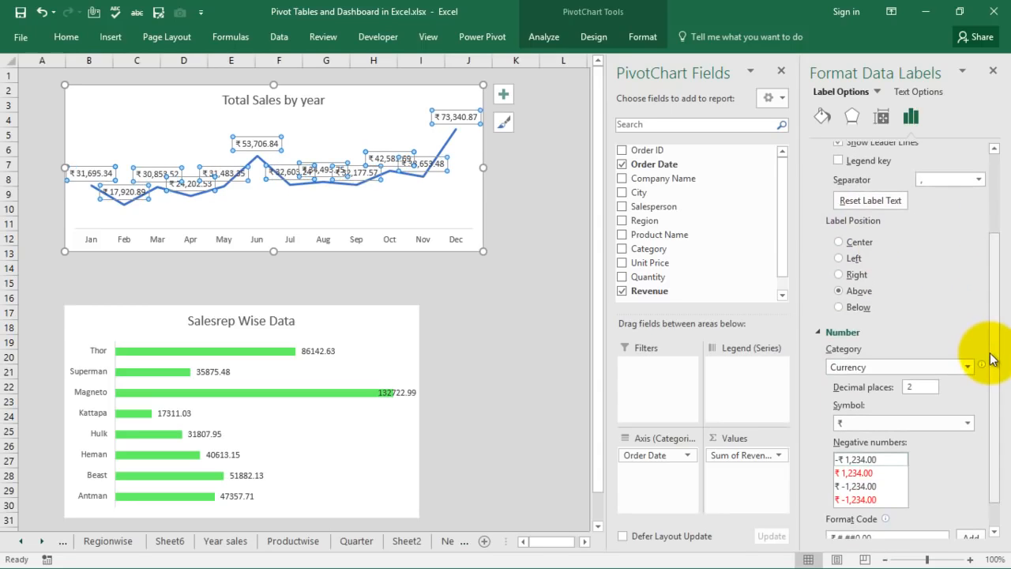
click(968, 423)
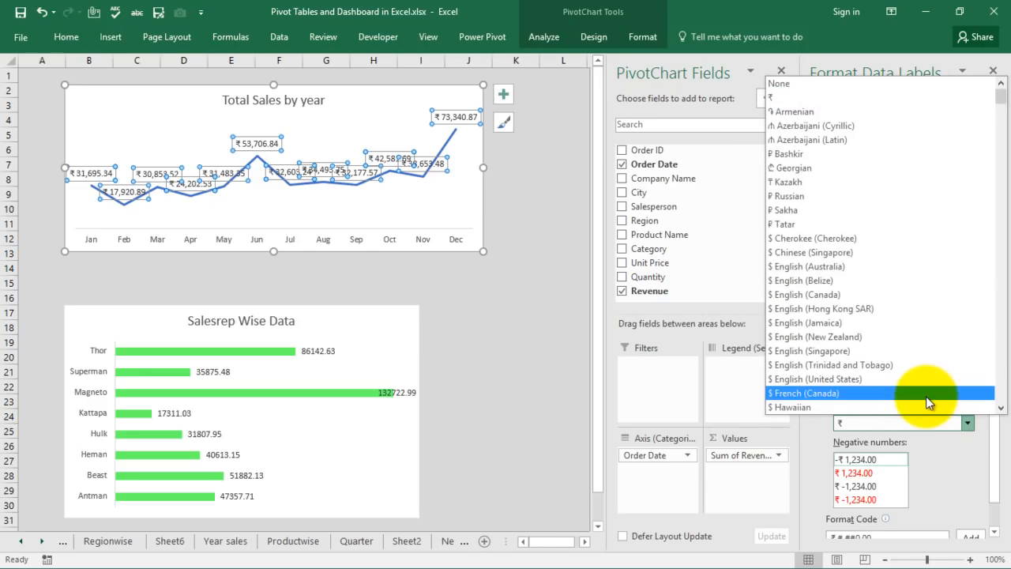
click(923, 379)
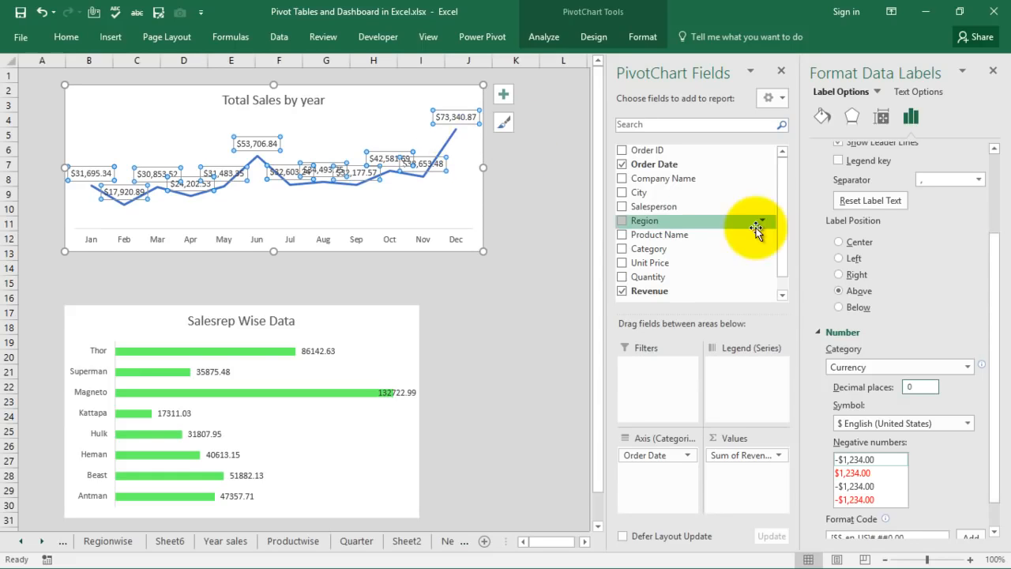
drag(994, 263, 990, 346)
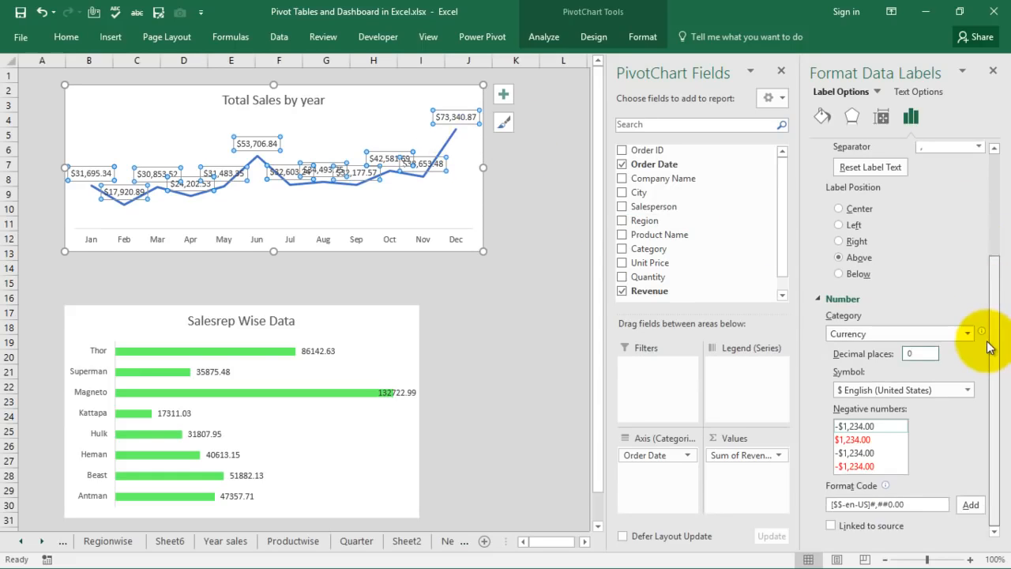
click(923, 505)
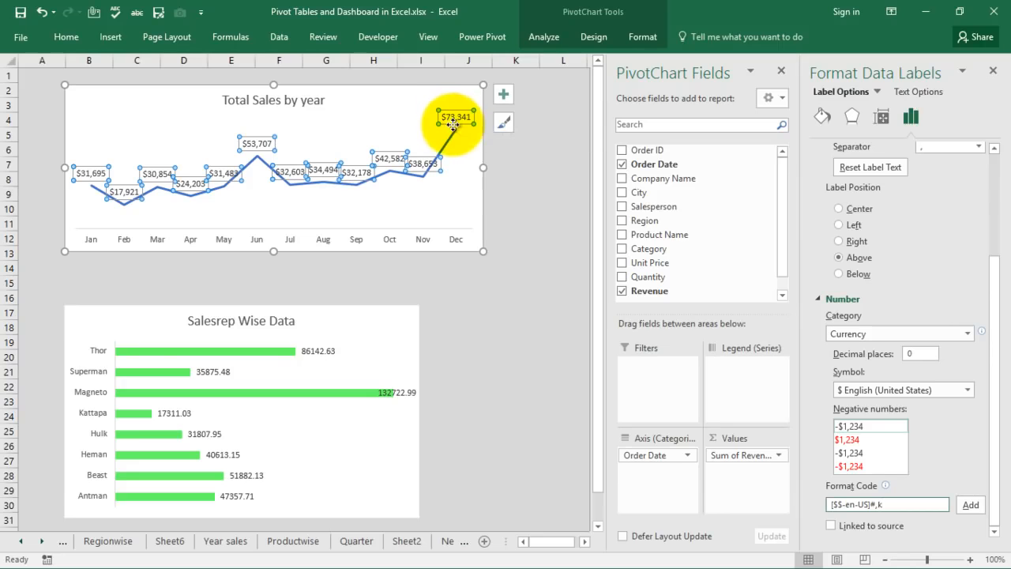
click(968, 505)
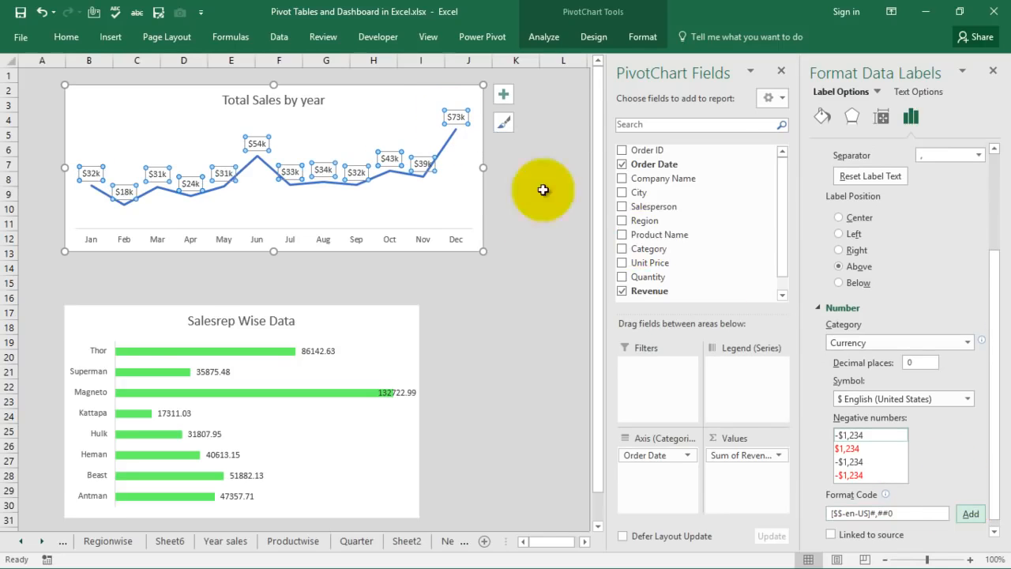
Compare with the original Dashboard sheet, close the Format Shape pane, and return to New dashboard.
click(510, 175)
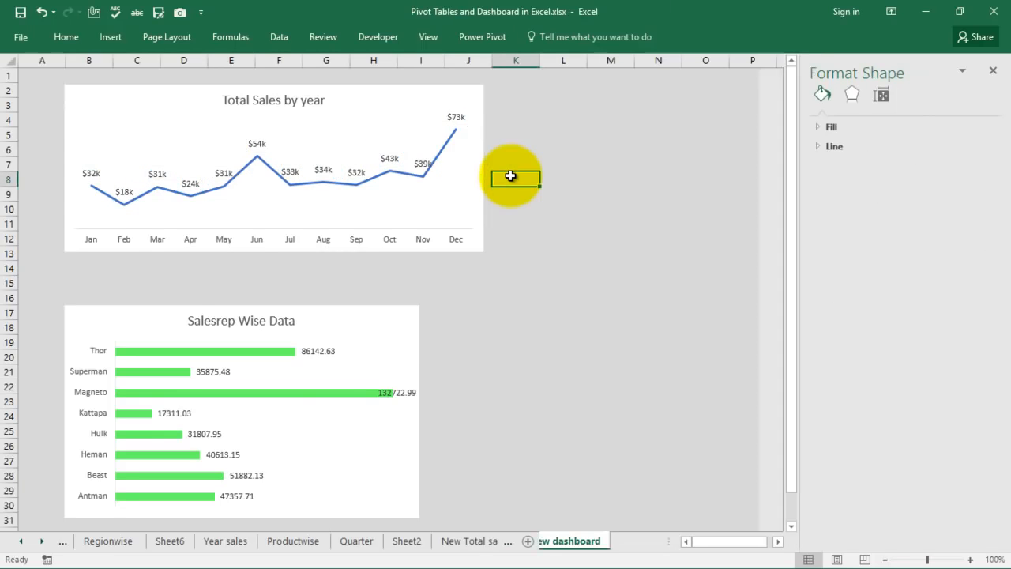
click(319, 352)
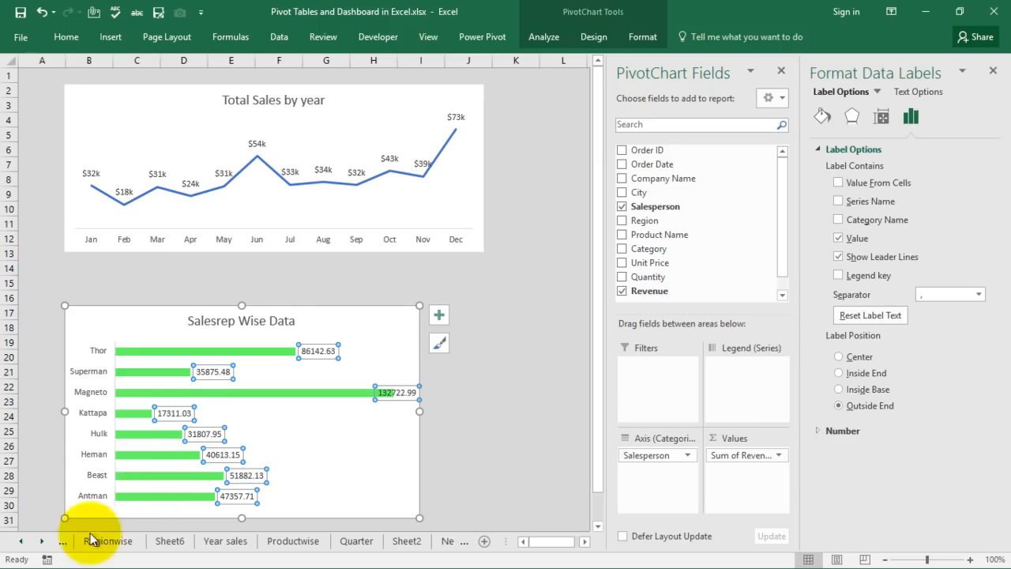
click(18, 541)
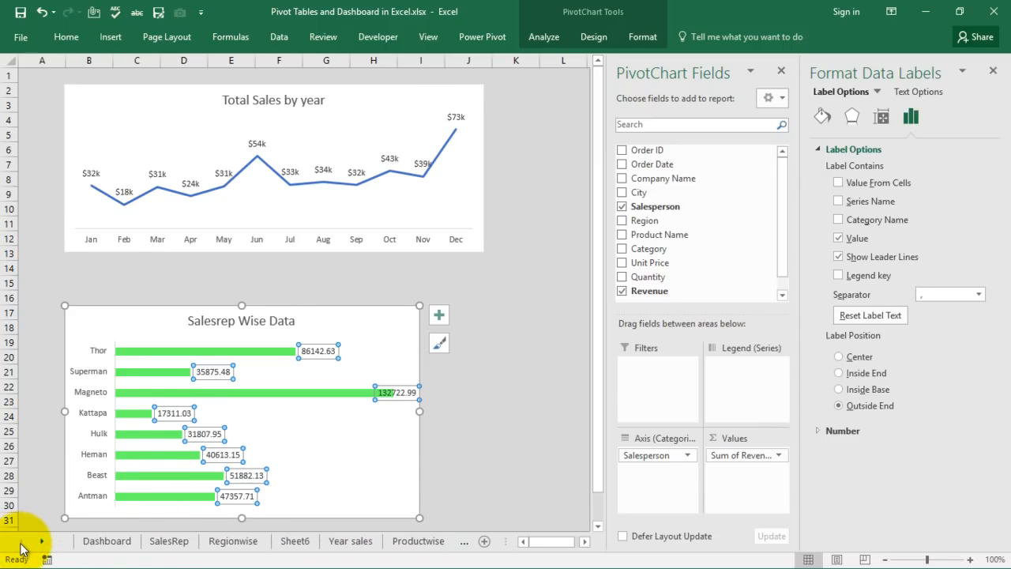
click(109, 544)
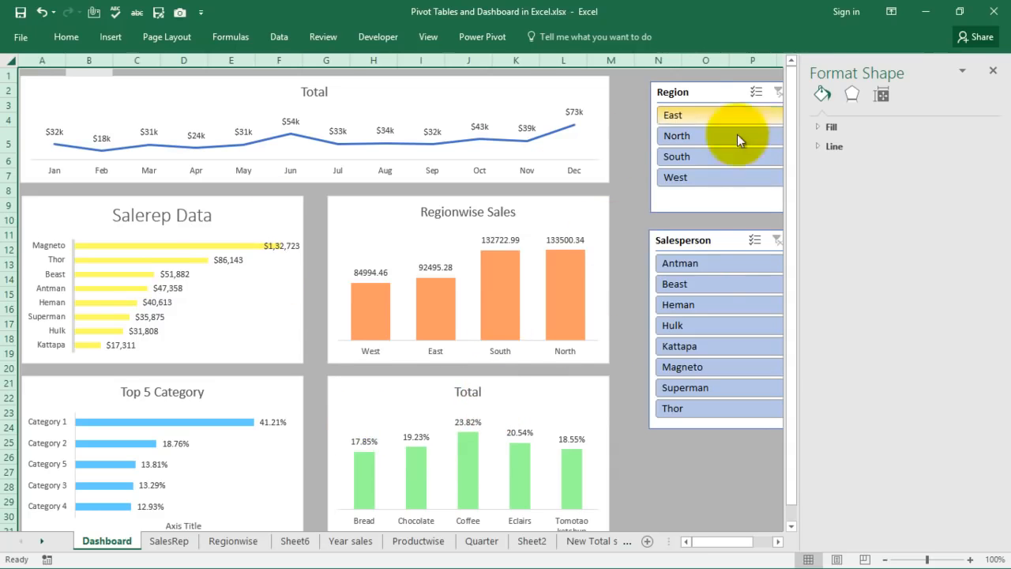
click(992, 70)
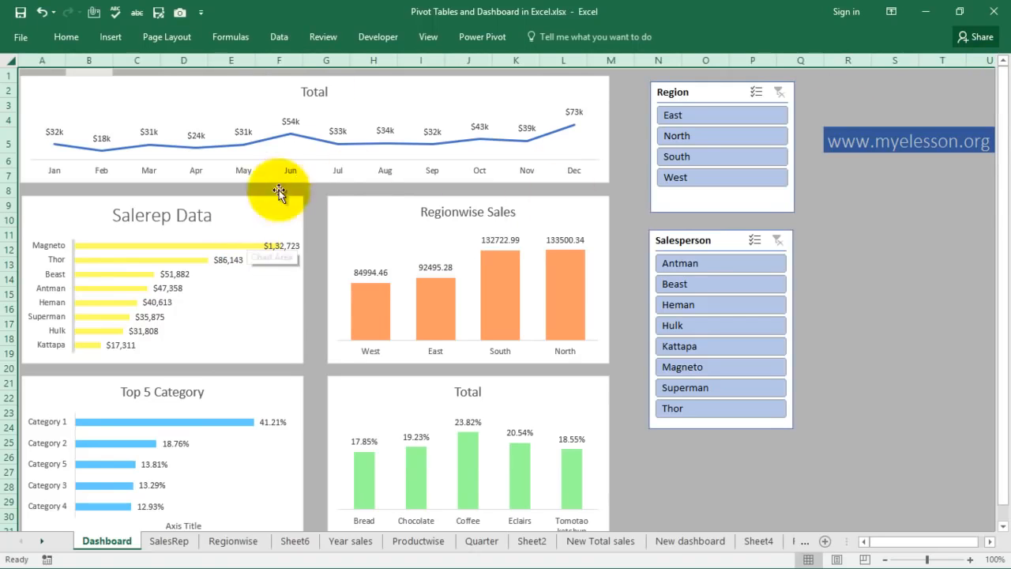
click(689, 540)
click(563, 105)
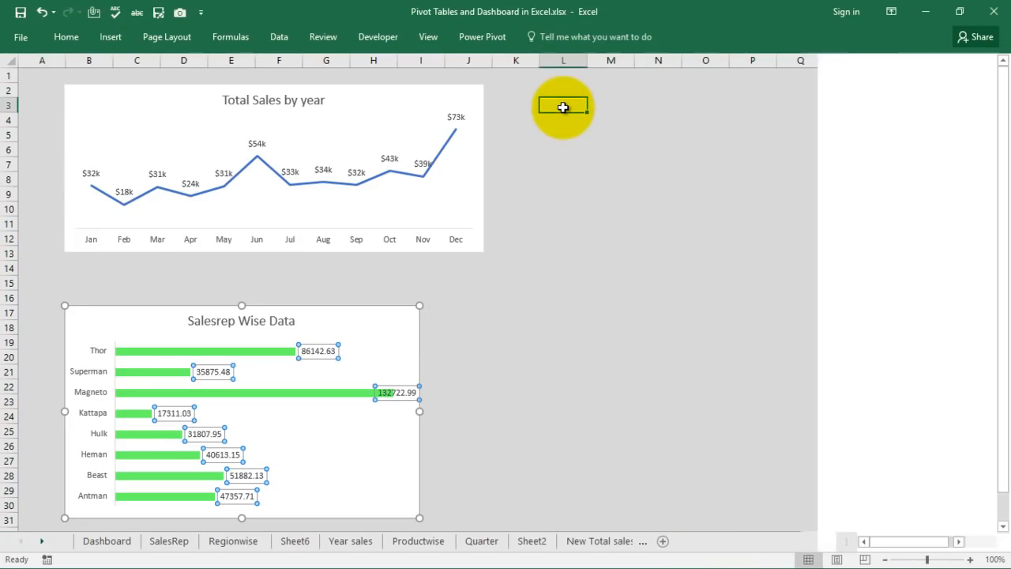
Insert a Region slicer for the line chart and move it to columns L–N beside it.
click(411, 105)
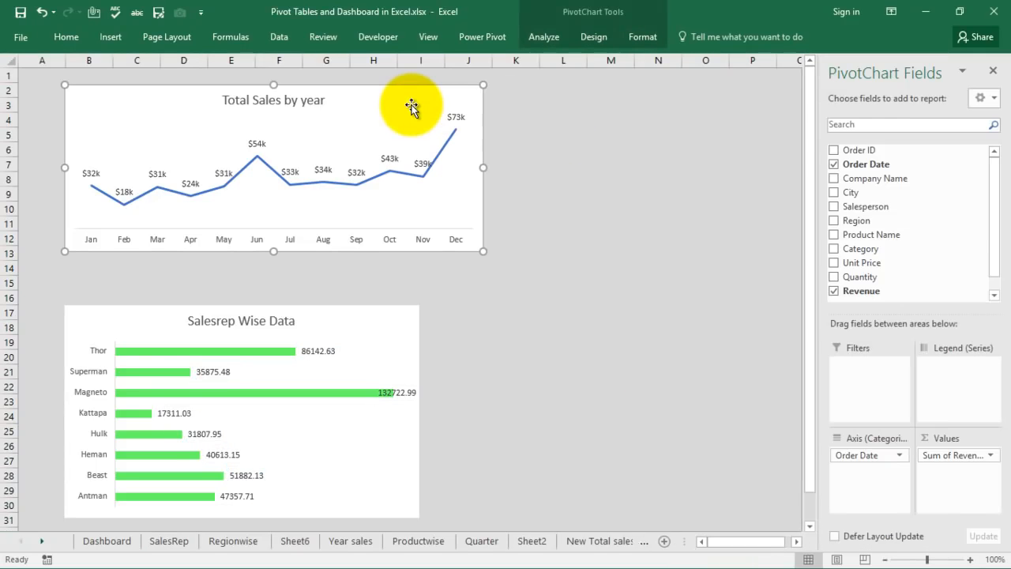
click(547, 37)
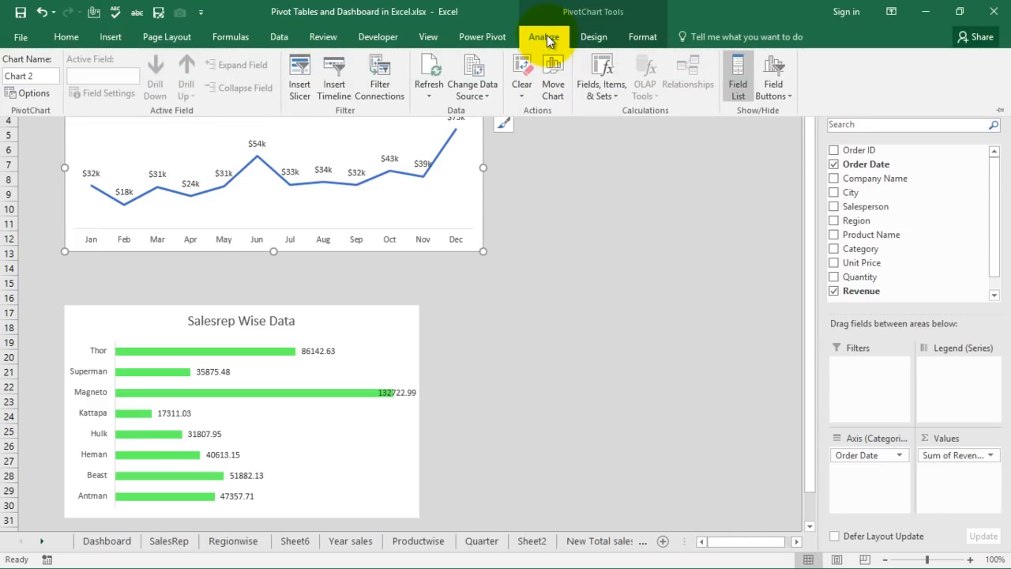
click(299, 71)
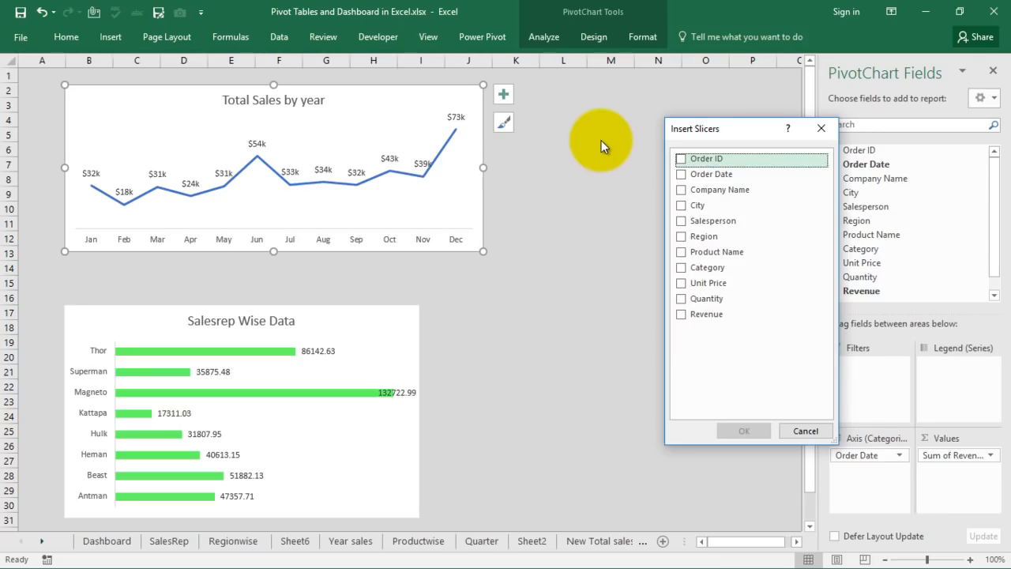
click(680, 236)
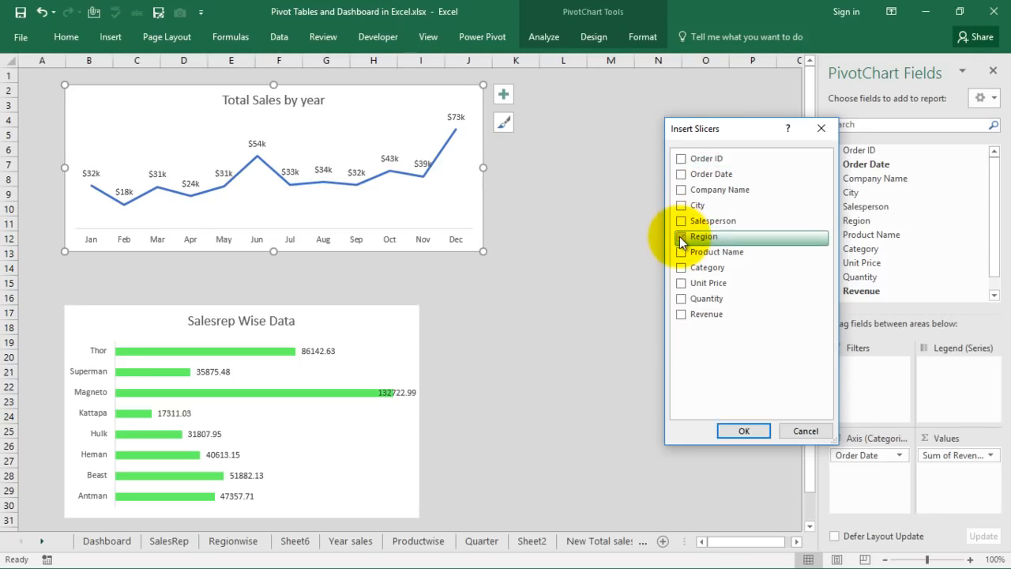
click(748, 433)
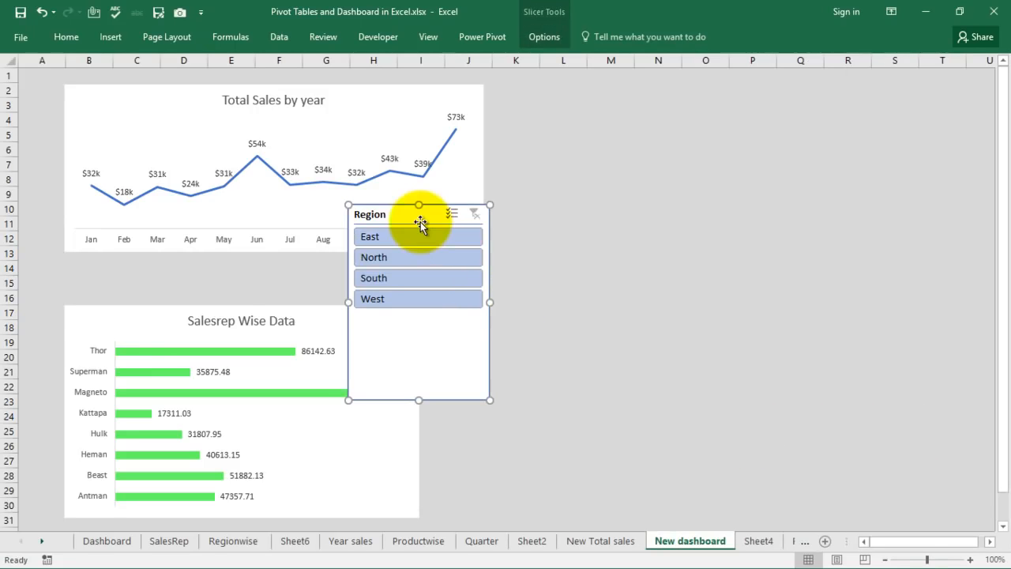
drag(403, 213, 589, 95)
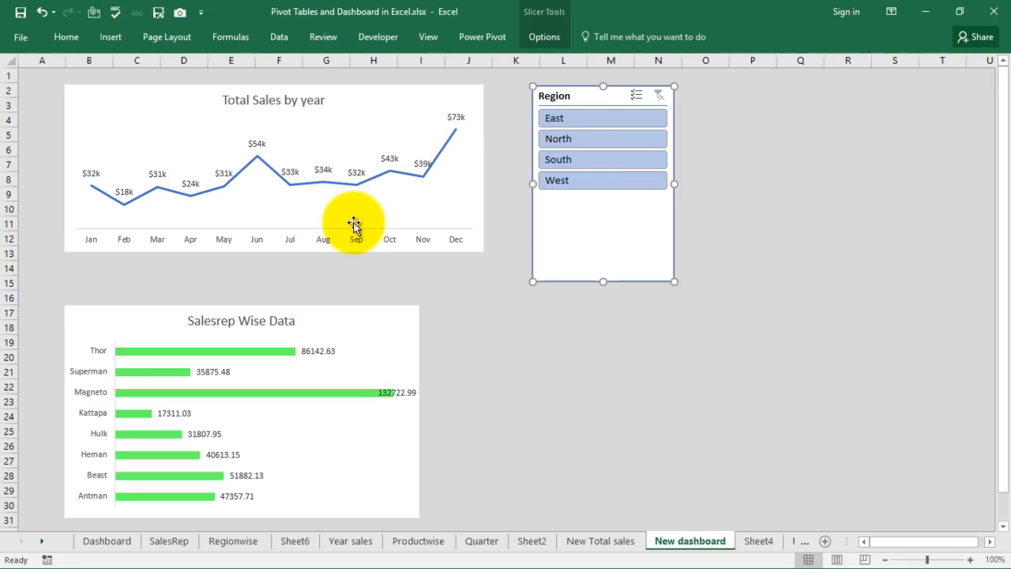
Insert a Salesperson slicer for the line chart and place it below the Region slicer.
click(417, 118)
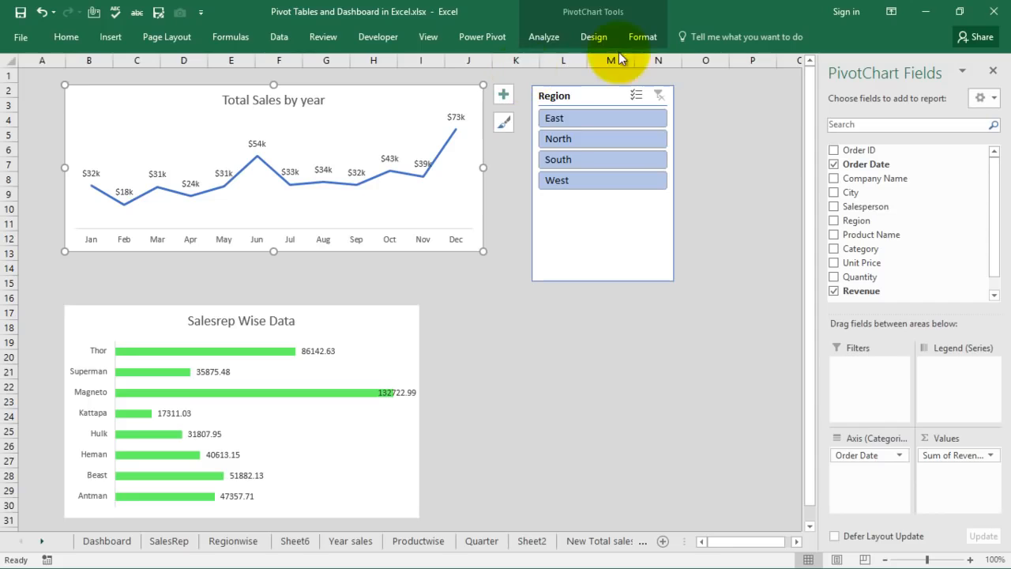
click(546, 40)
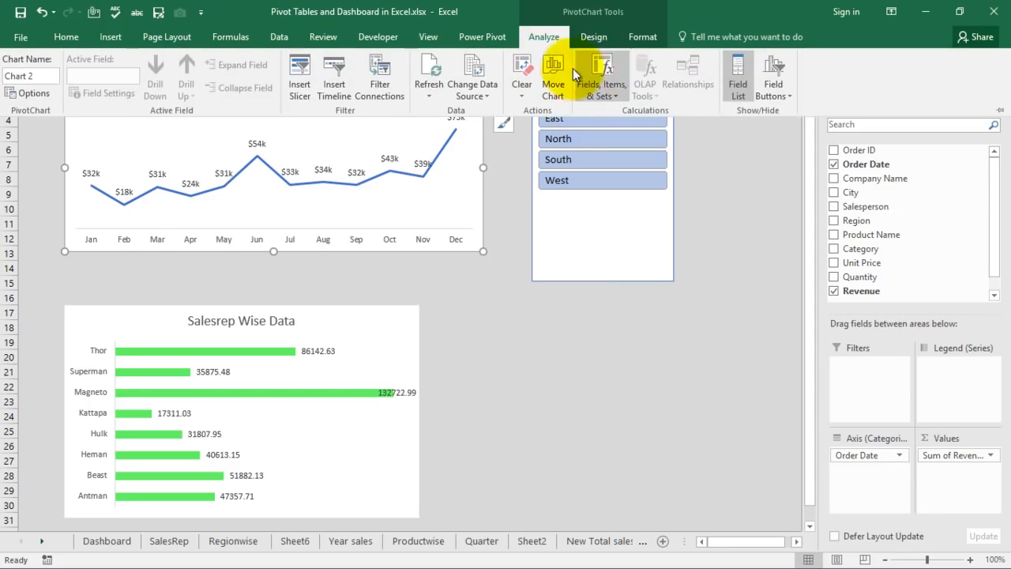
click(300, 76)
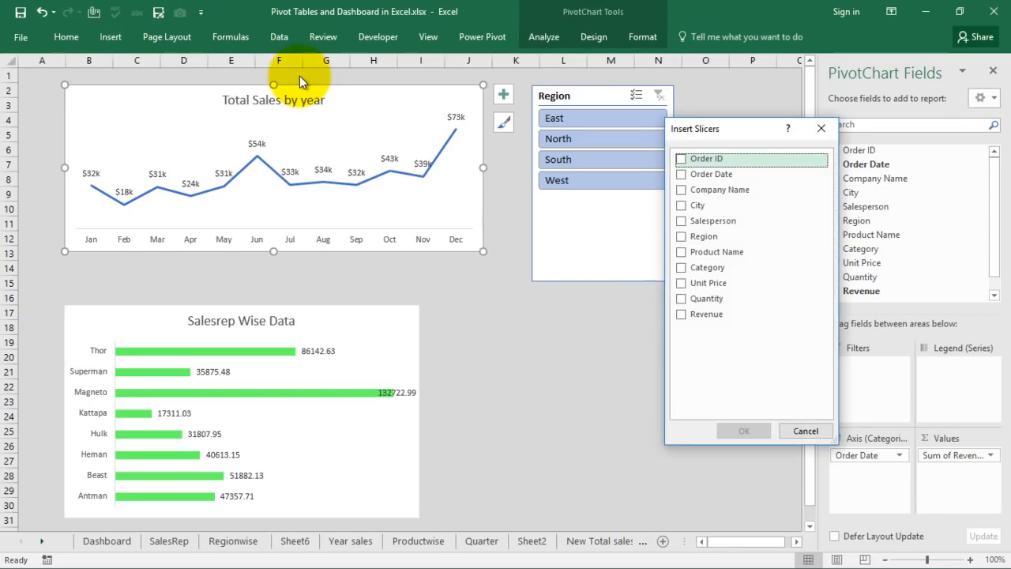
click(684, 224)
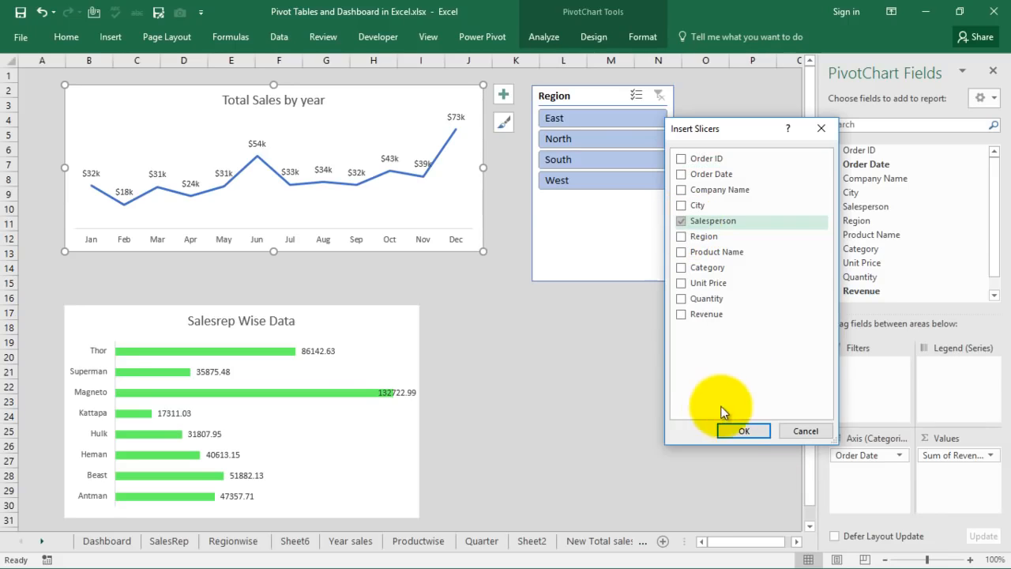
click(731, 431)
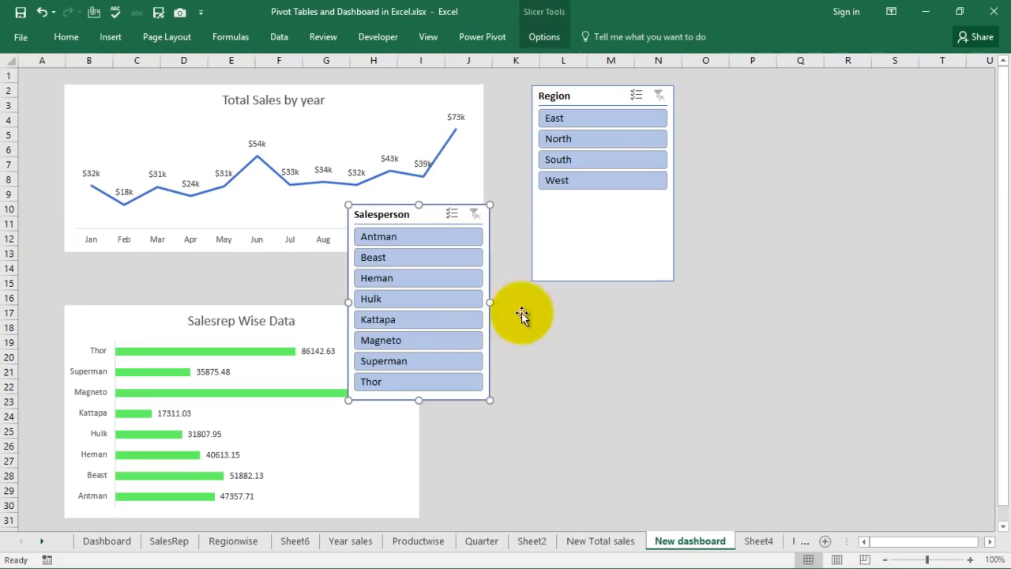
drag(422, 220, 609, 318)
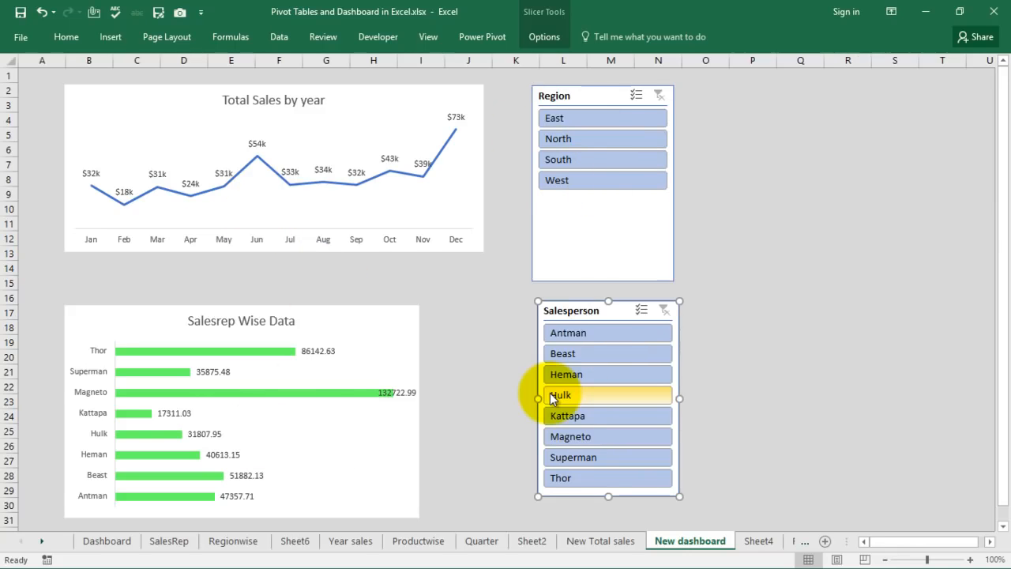
click(590, 242)
Connect the Region slicer to every pivot table, including Productwise.
right_click(590, 243)
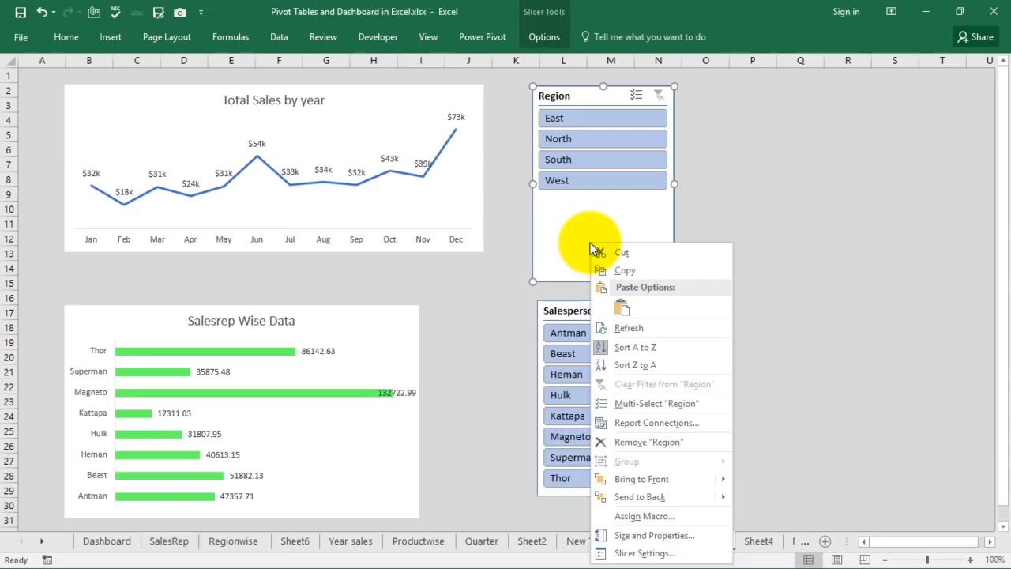
click(644, 421)
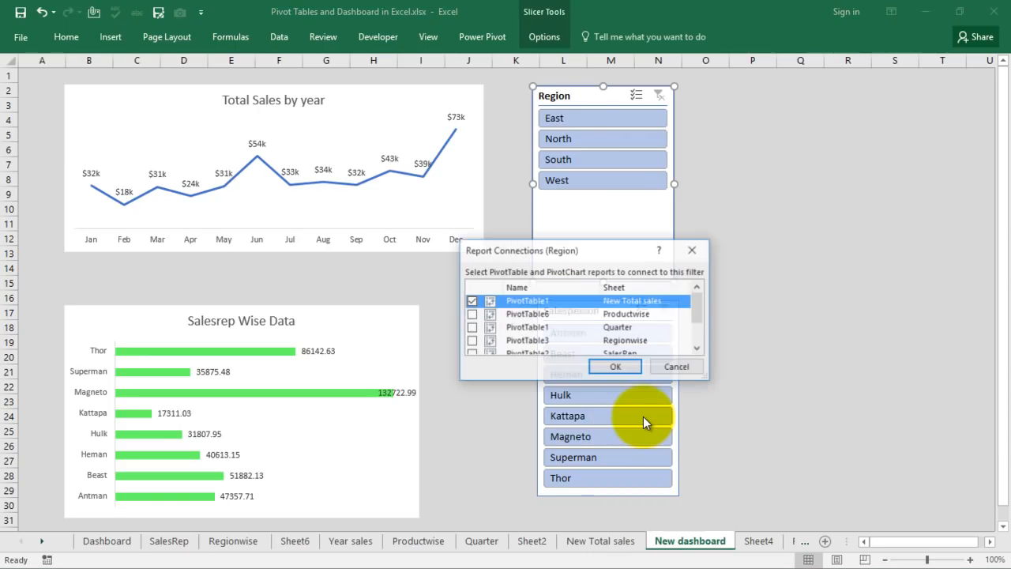
click(472, 315)
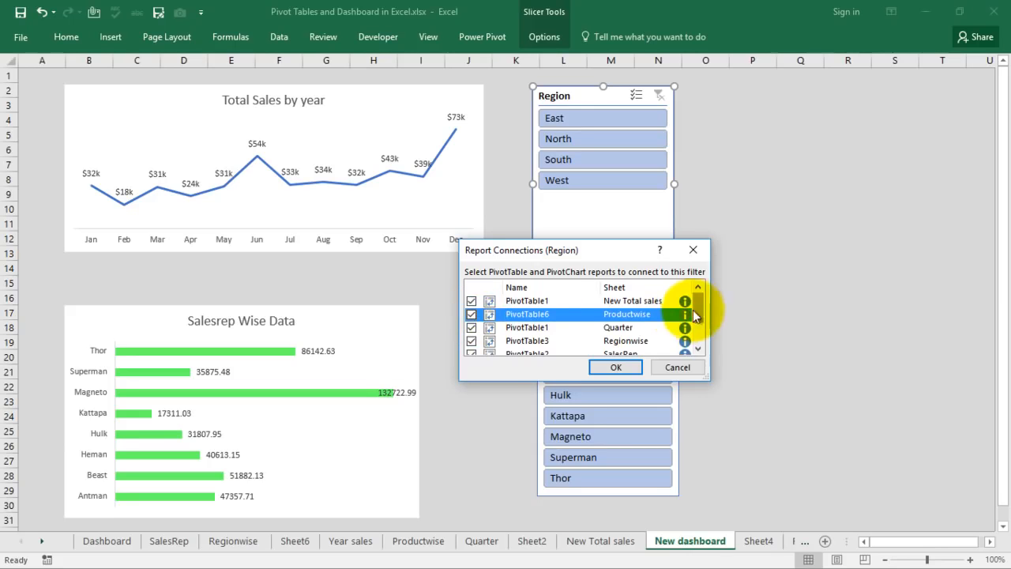
mouse_move(699, 305)
mouse_down()
mouse_move(699, 339)
mouse_move(701, 307)
mouse_up()
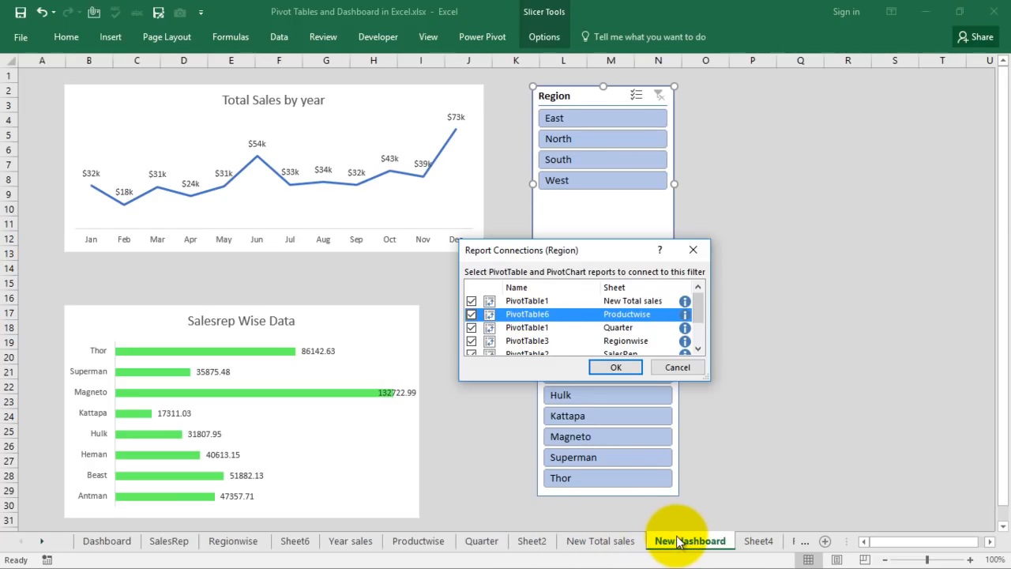
click(626, 373)
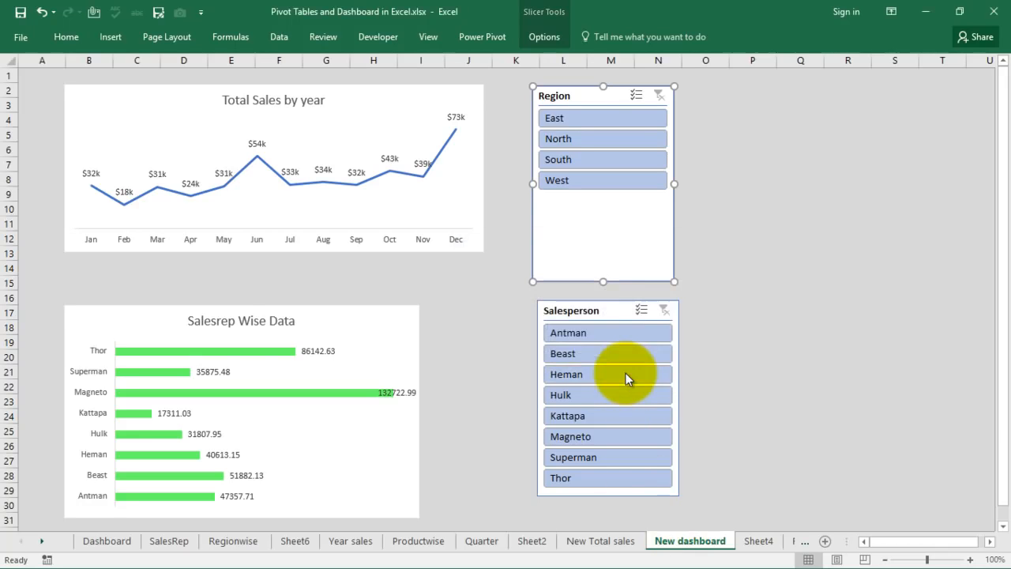
Connect the Salesperson slicer to every pivot table, including Productwise.
right_click(613, 320)
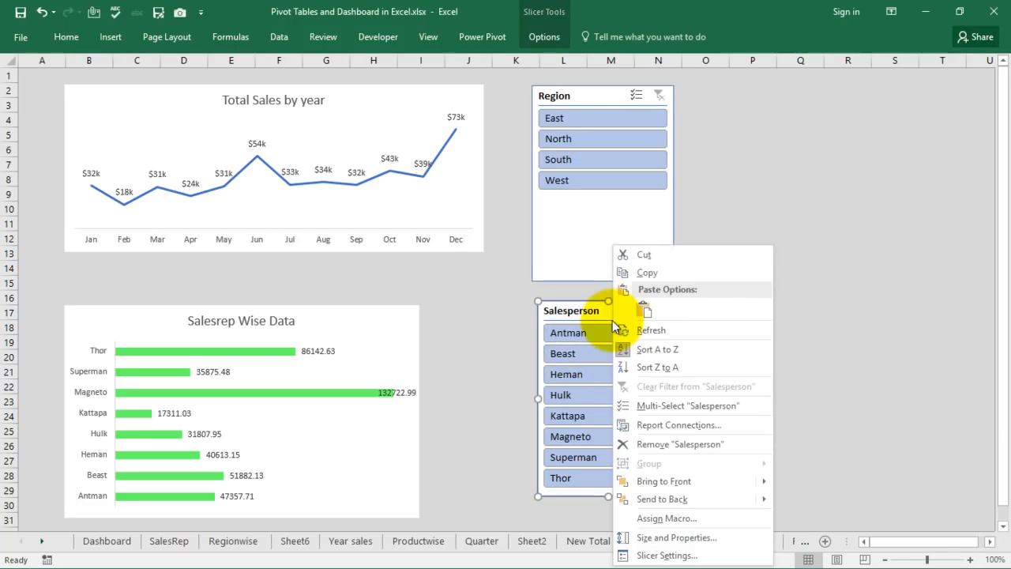
click(668, 425)
click(472, 315)
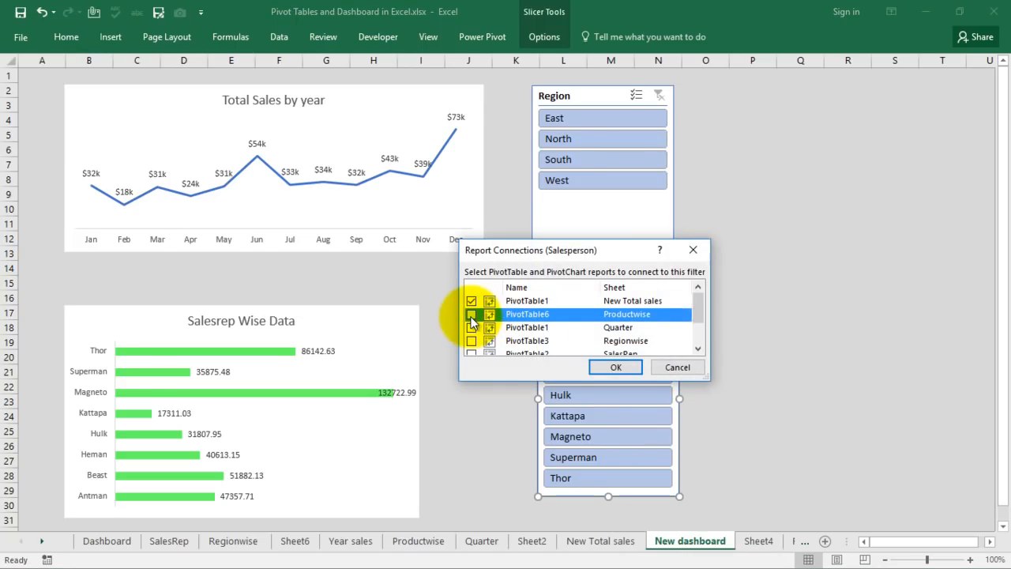
click(615, 367)
click(817, 298)
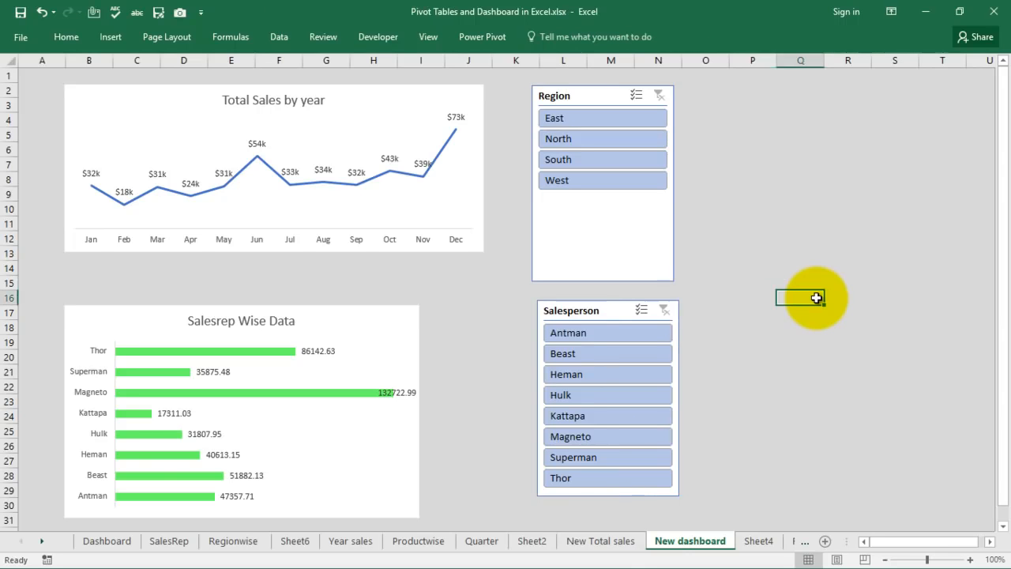
Test the slicers by filtering to North, Thor, then Heman, clearing filters in between.
click(604, 143)
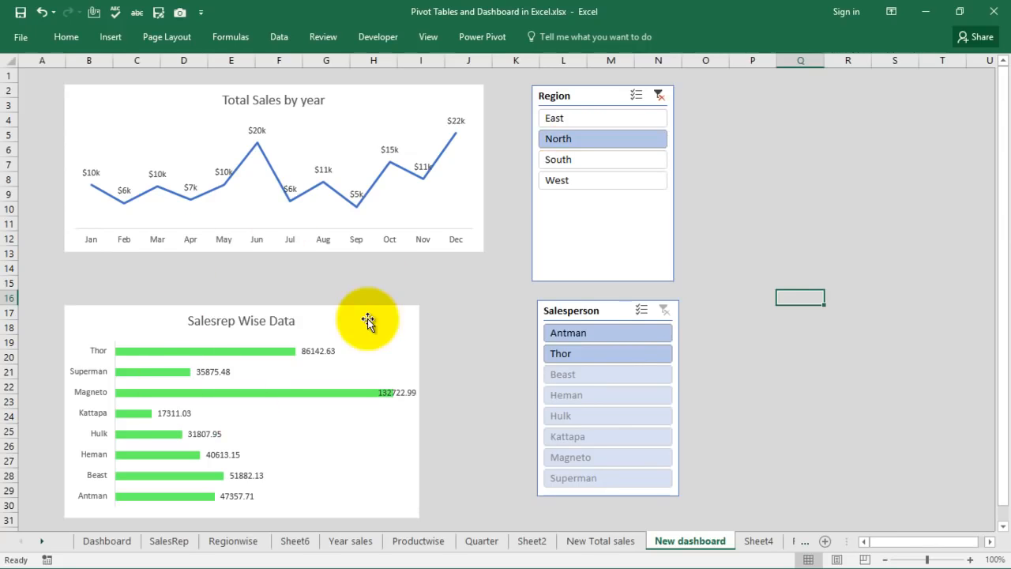
click(607, 352)
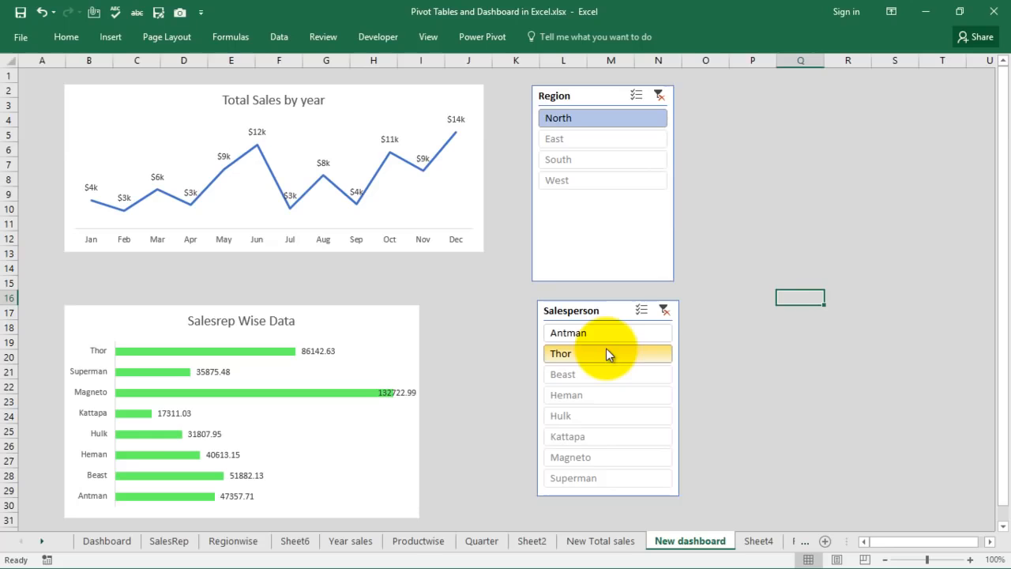
click(666, 310)
click(659, 95)
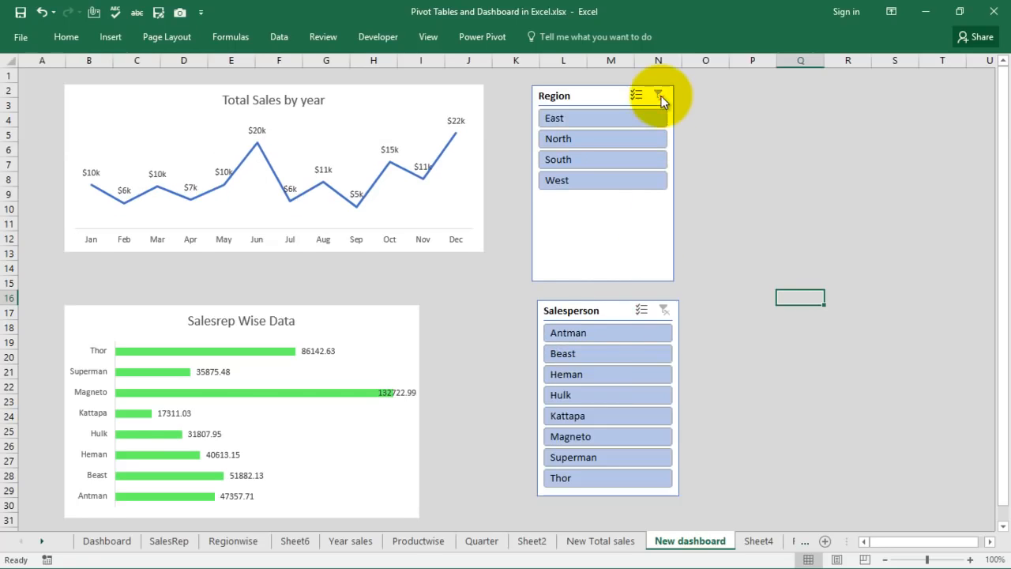
click(582, 376)
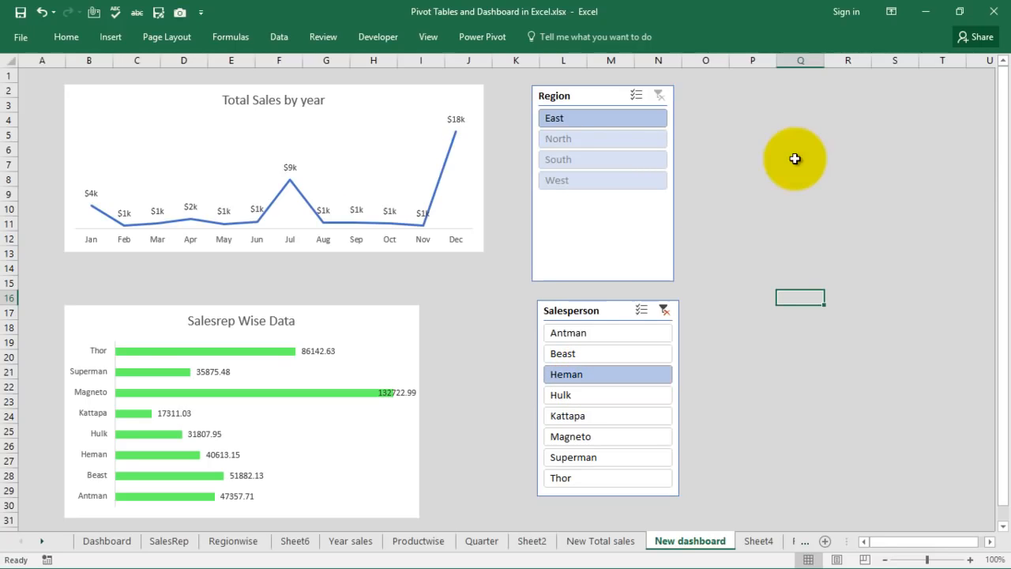
Switch to the Dashboard sheet and clear the salesperson slicer filter.
click(106, 542)
mouse_move(453, 281)
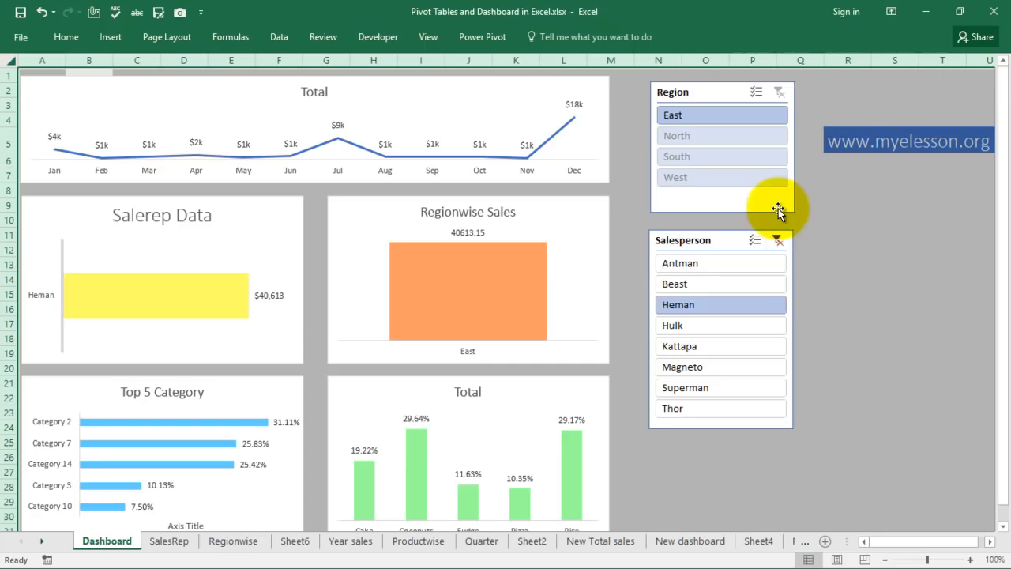
click(778, 241)
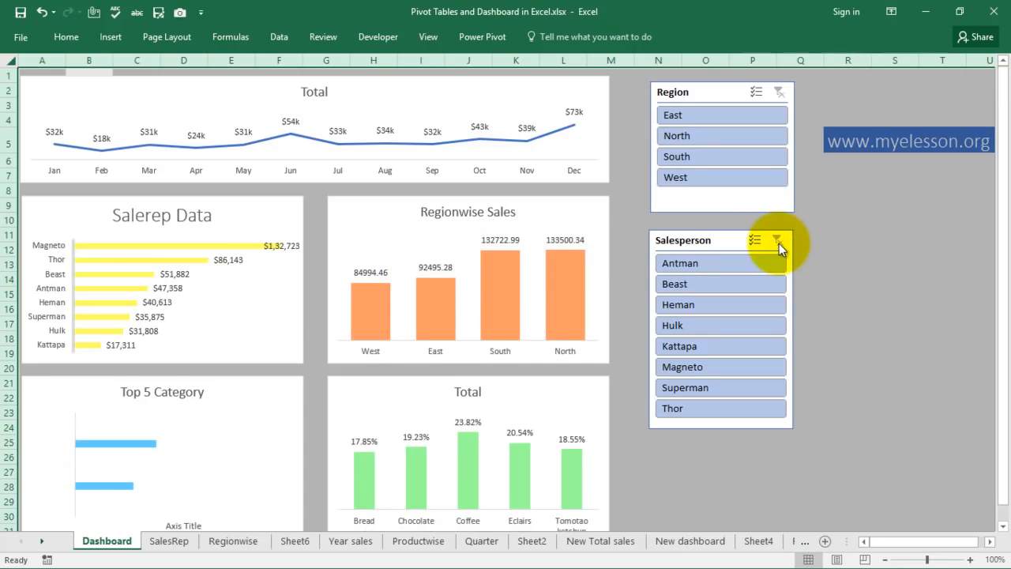